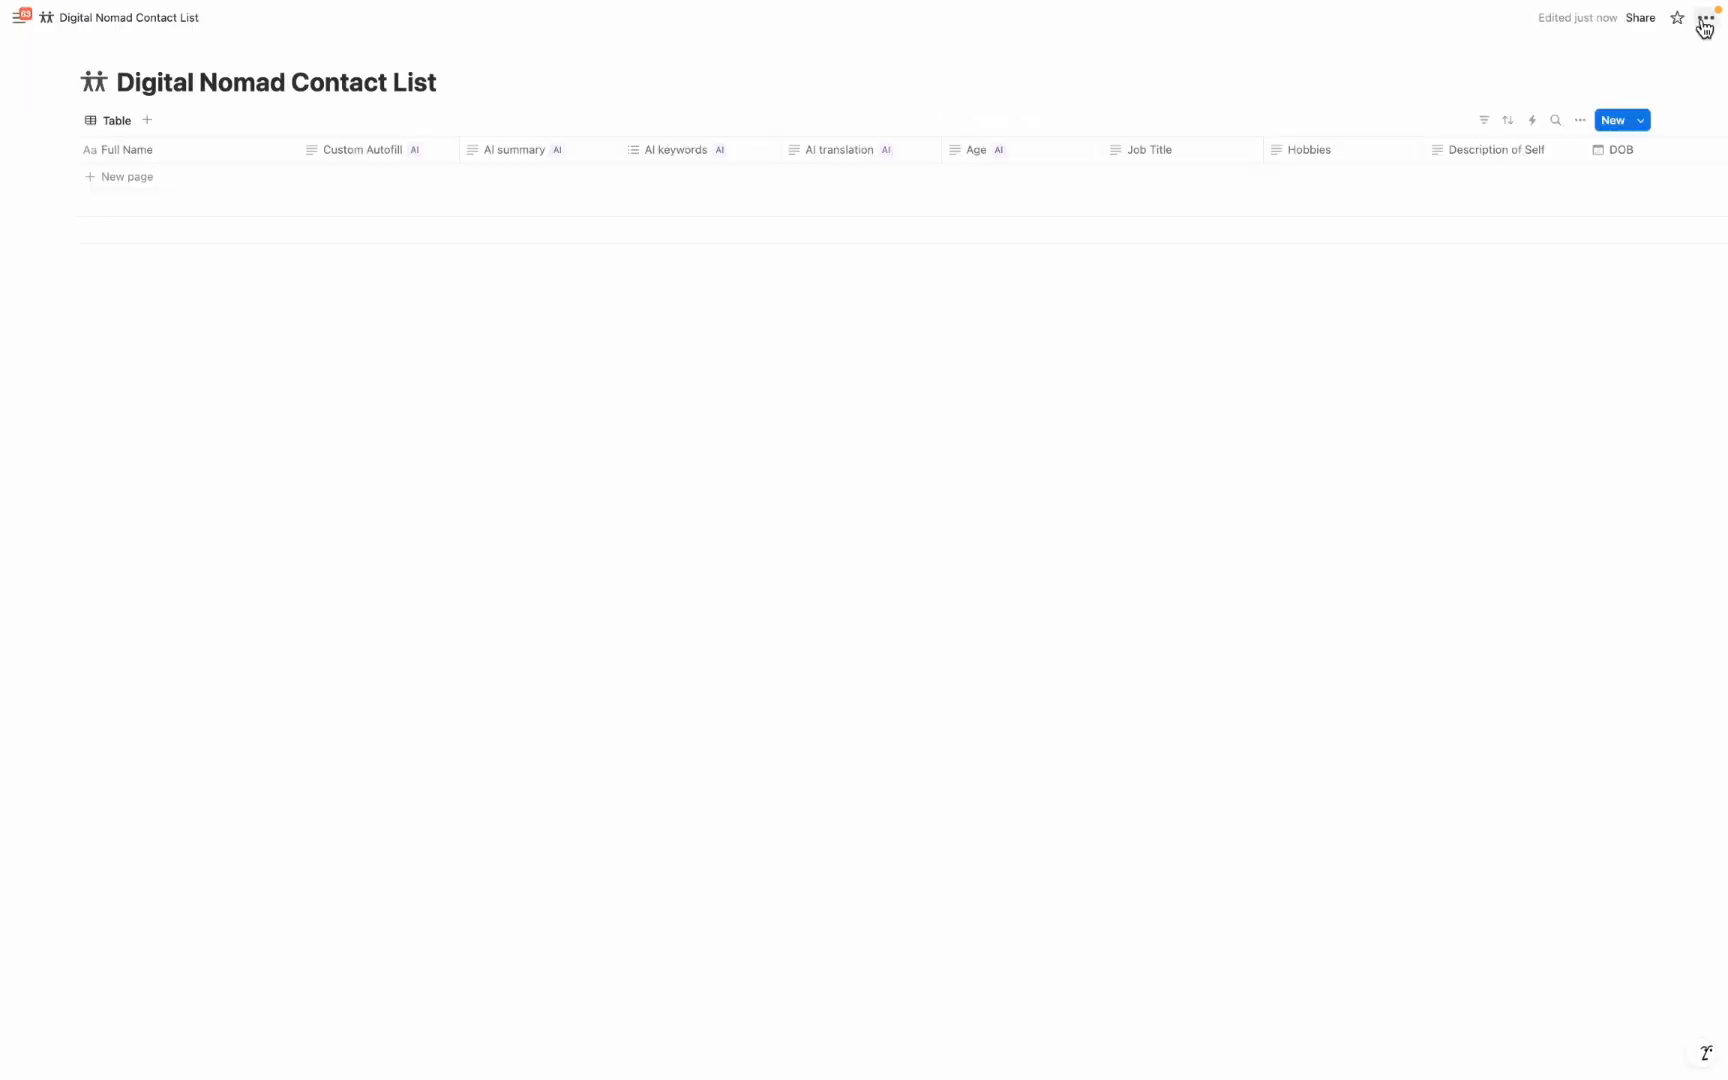
Merge the contacts CSV file into the Digital Nomad Contact List database
{"action": "left_click", "coordinate": [1705, 17]}
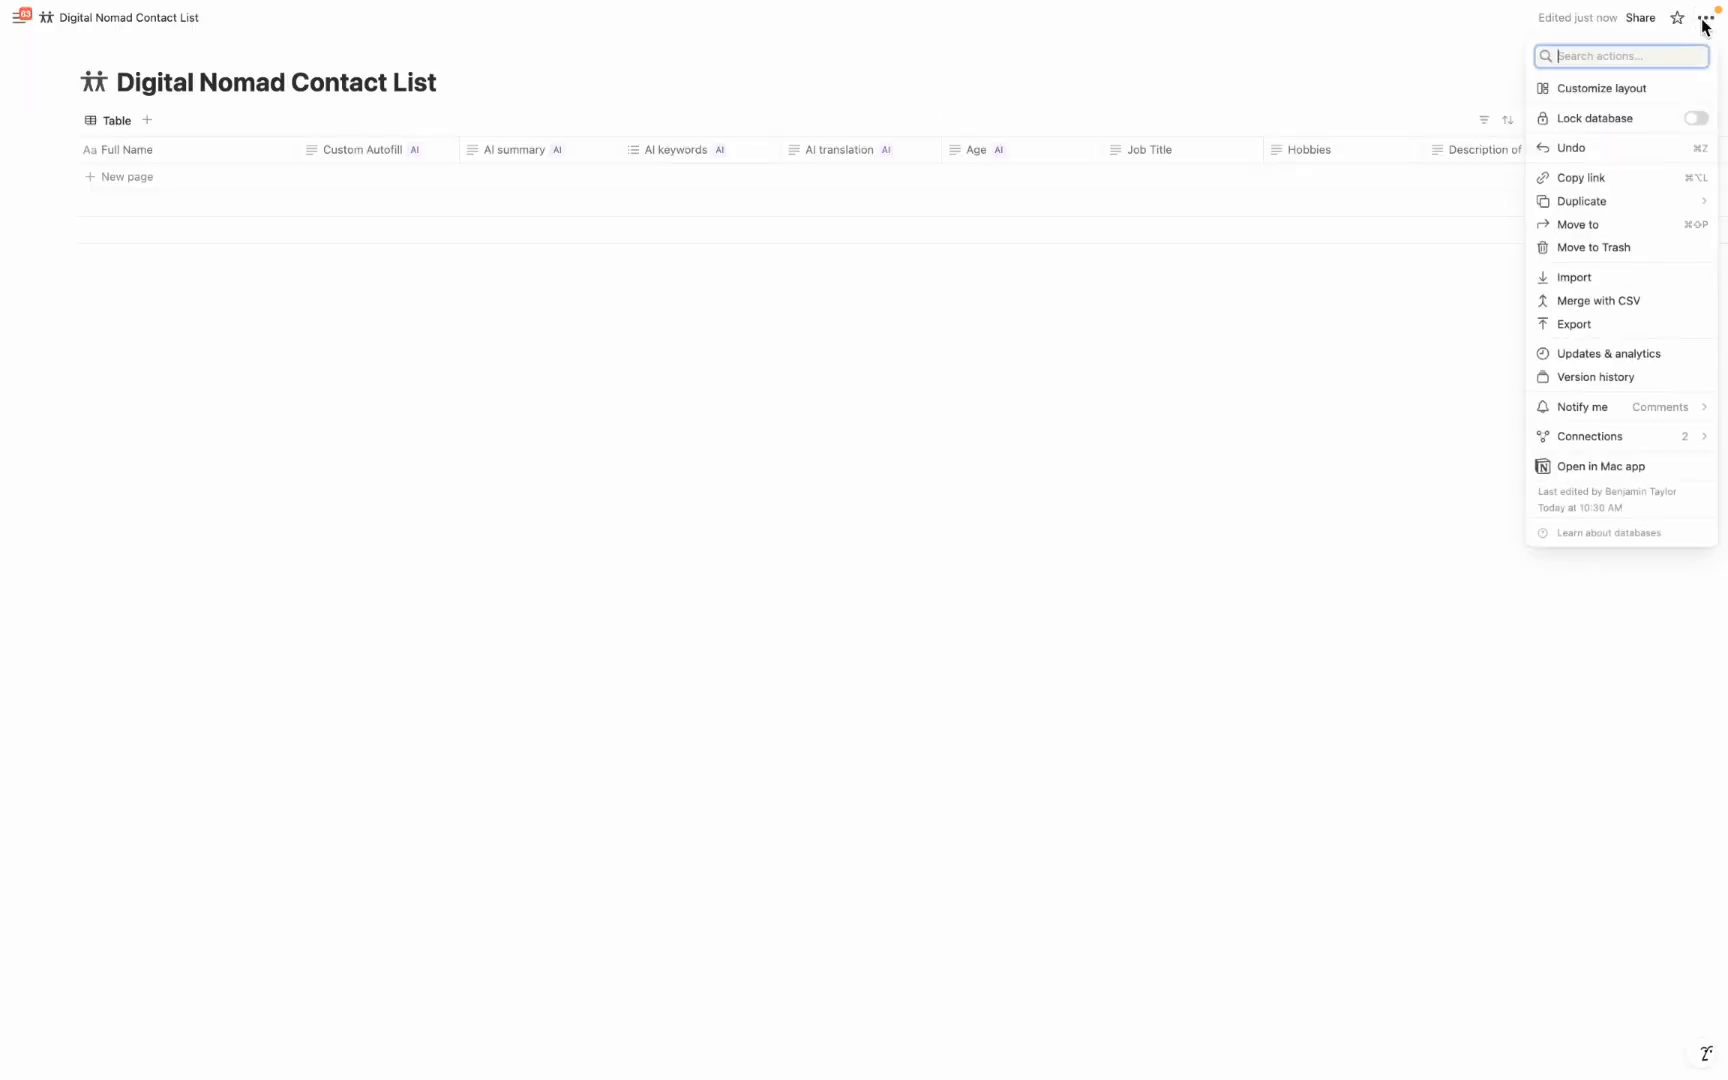
{"action": "left_click", "coordinate": [1620, 305]}
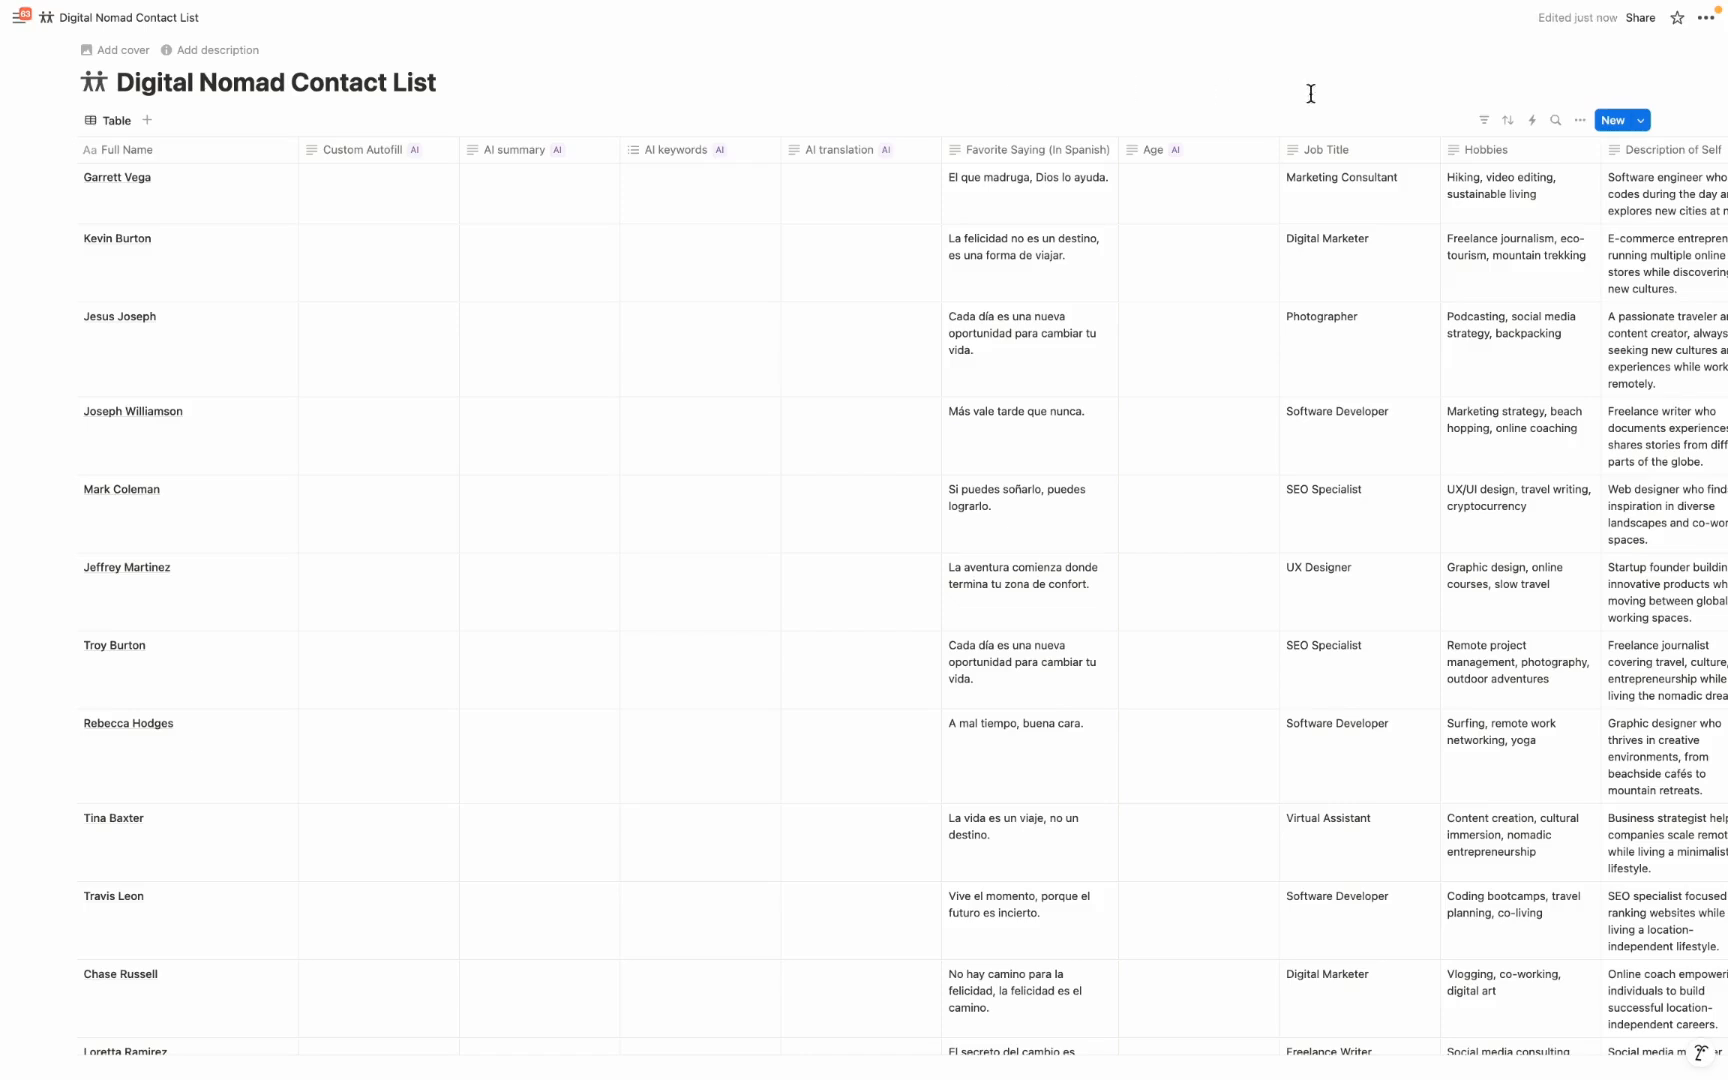
Add a new text property to the contact database and open its AI autofill fill options
{"action": "left_click", "coordinate": [1580, 121]}
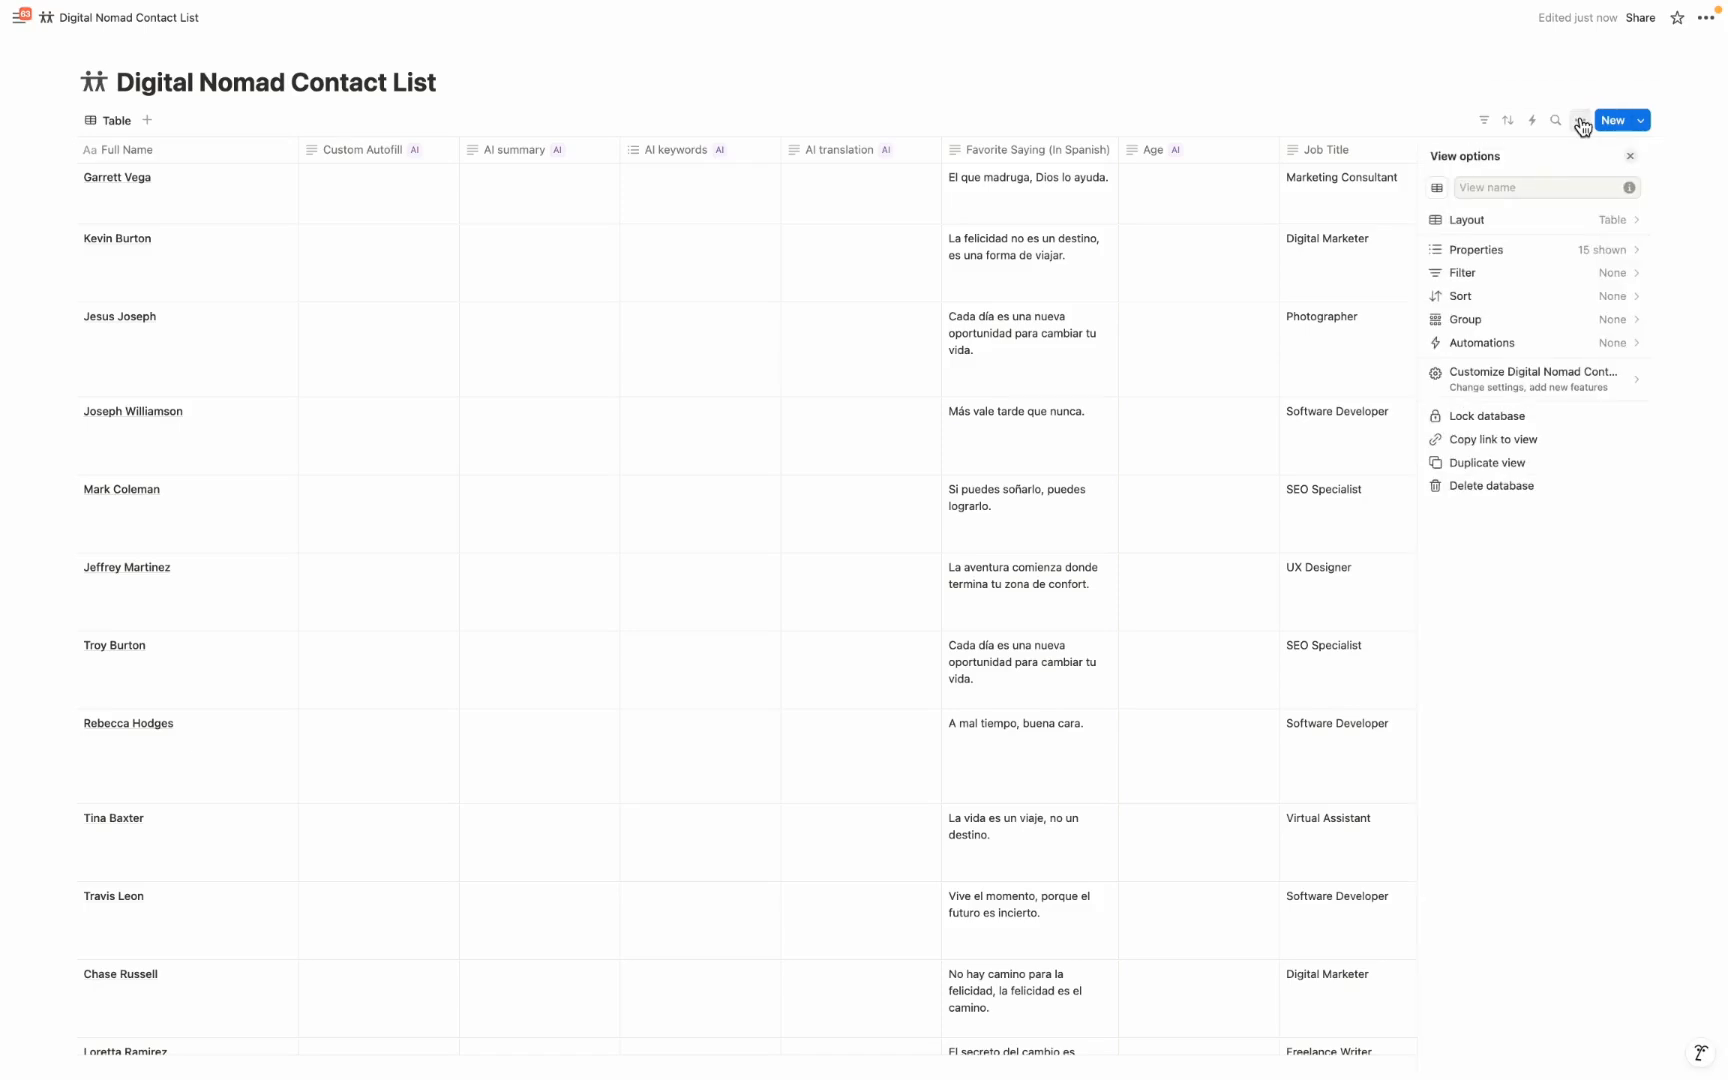
{"action": "left_click", "coordinate": [1570, 249]}
{"action": "left_click", "coordinate": [1497, 623]}
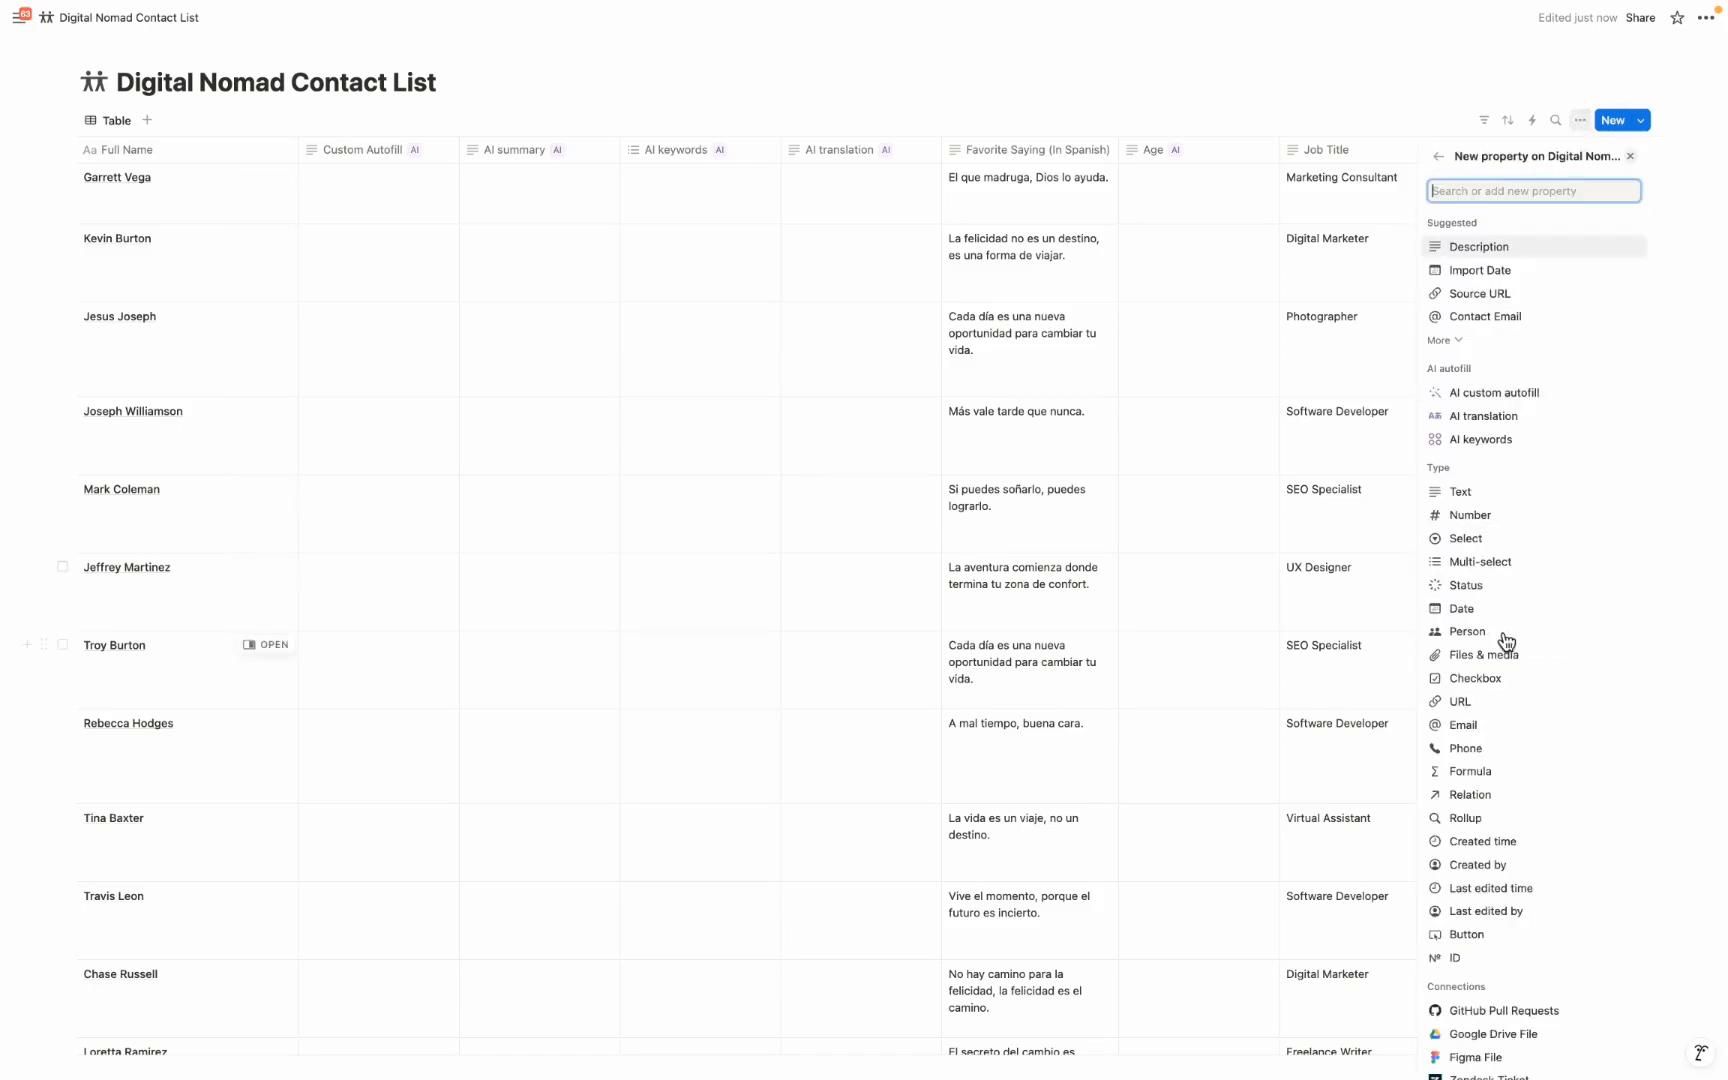
{"action": "left_click", "coordinate": [1463, 500]}
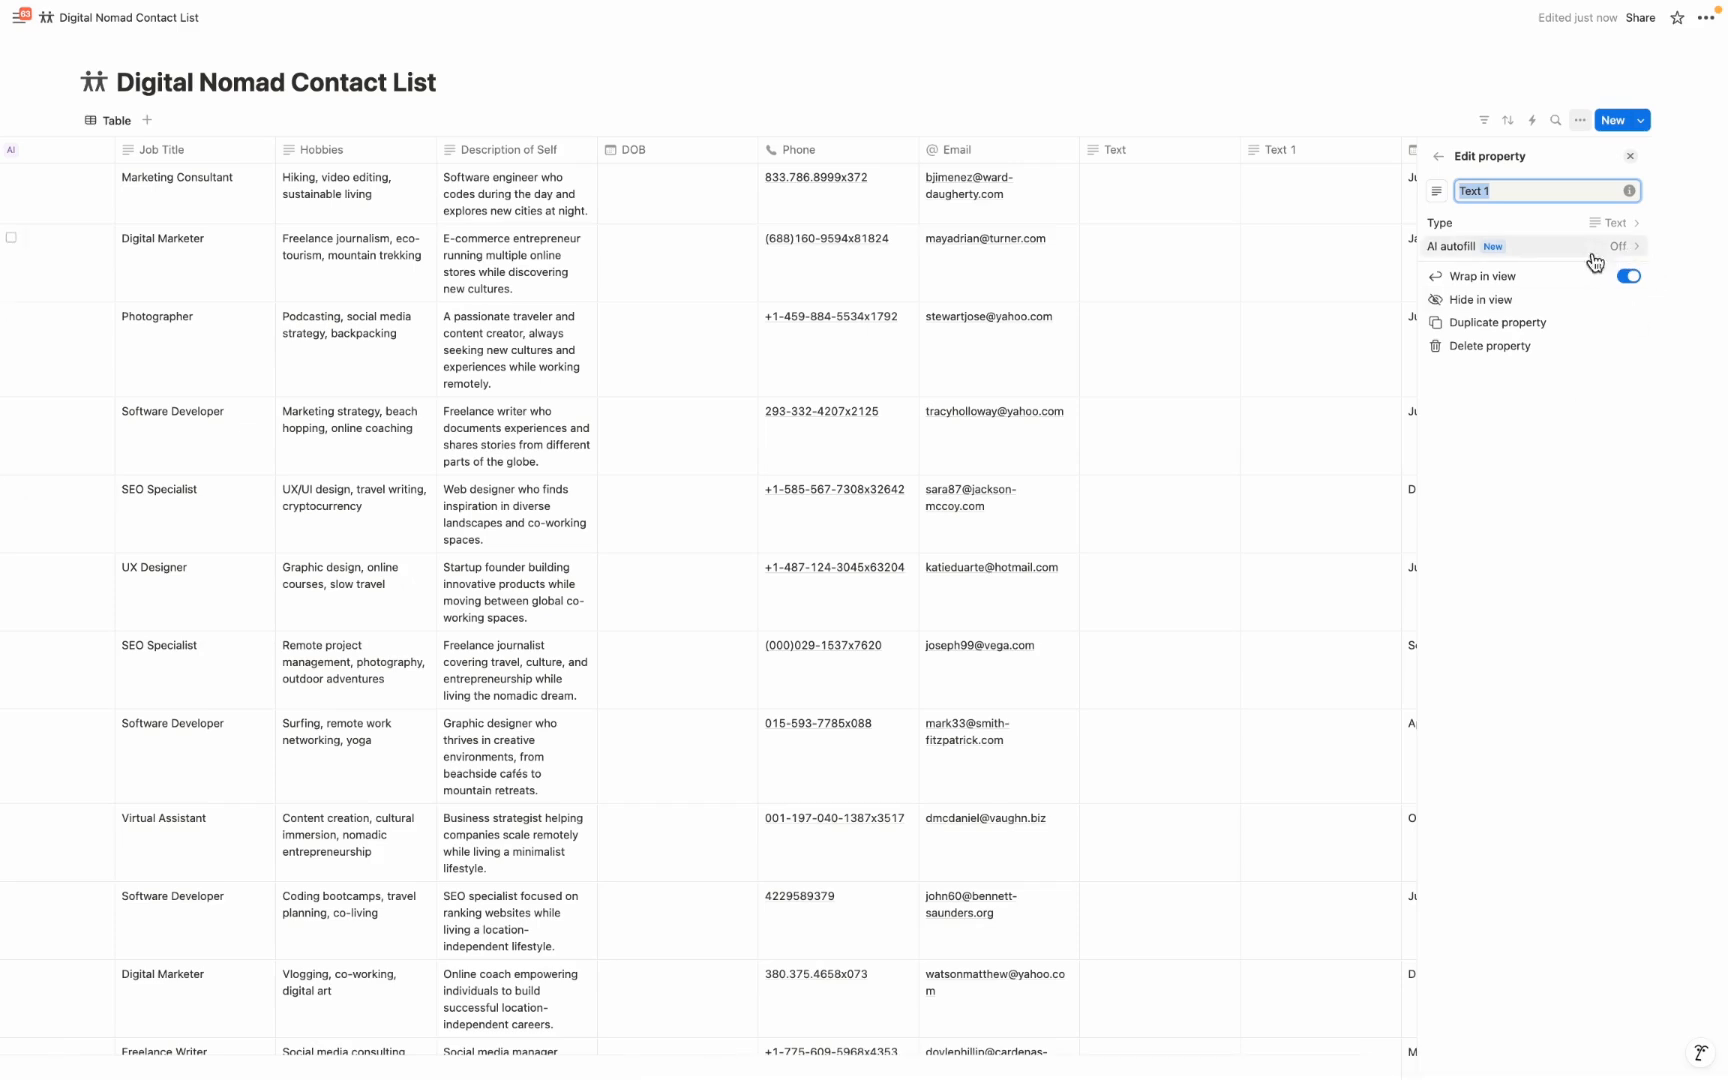
{"action": "left_click", "coordinate": [1540, 250]}
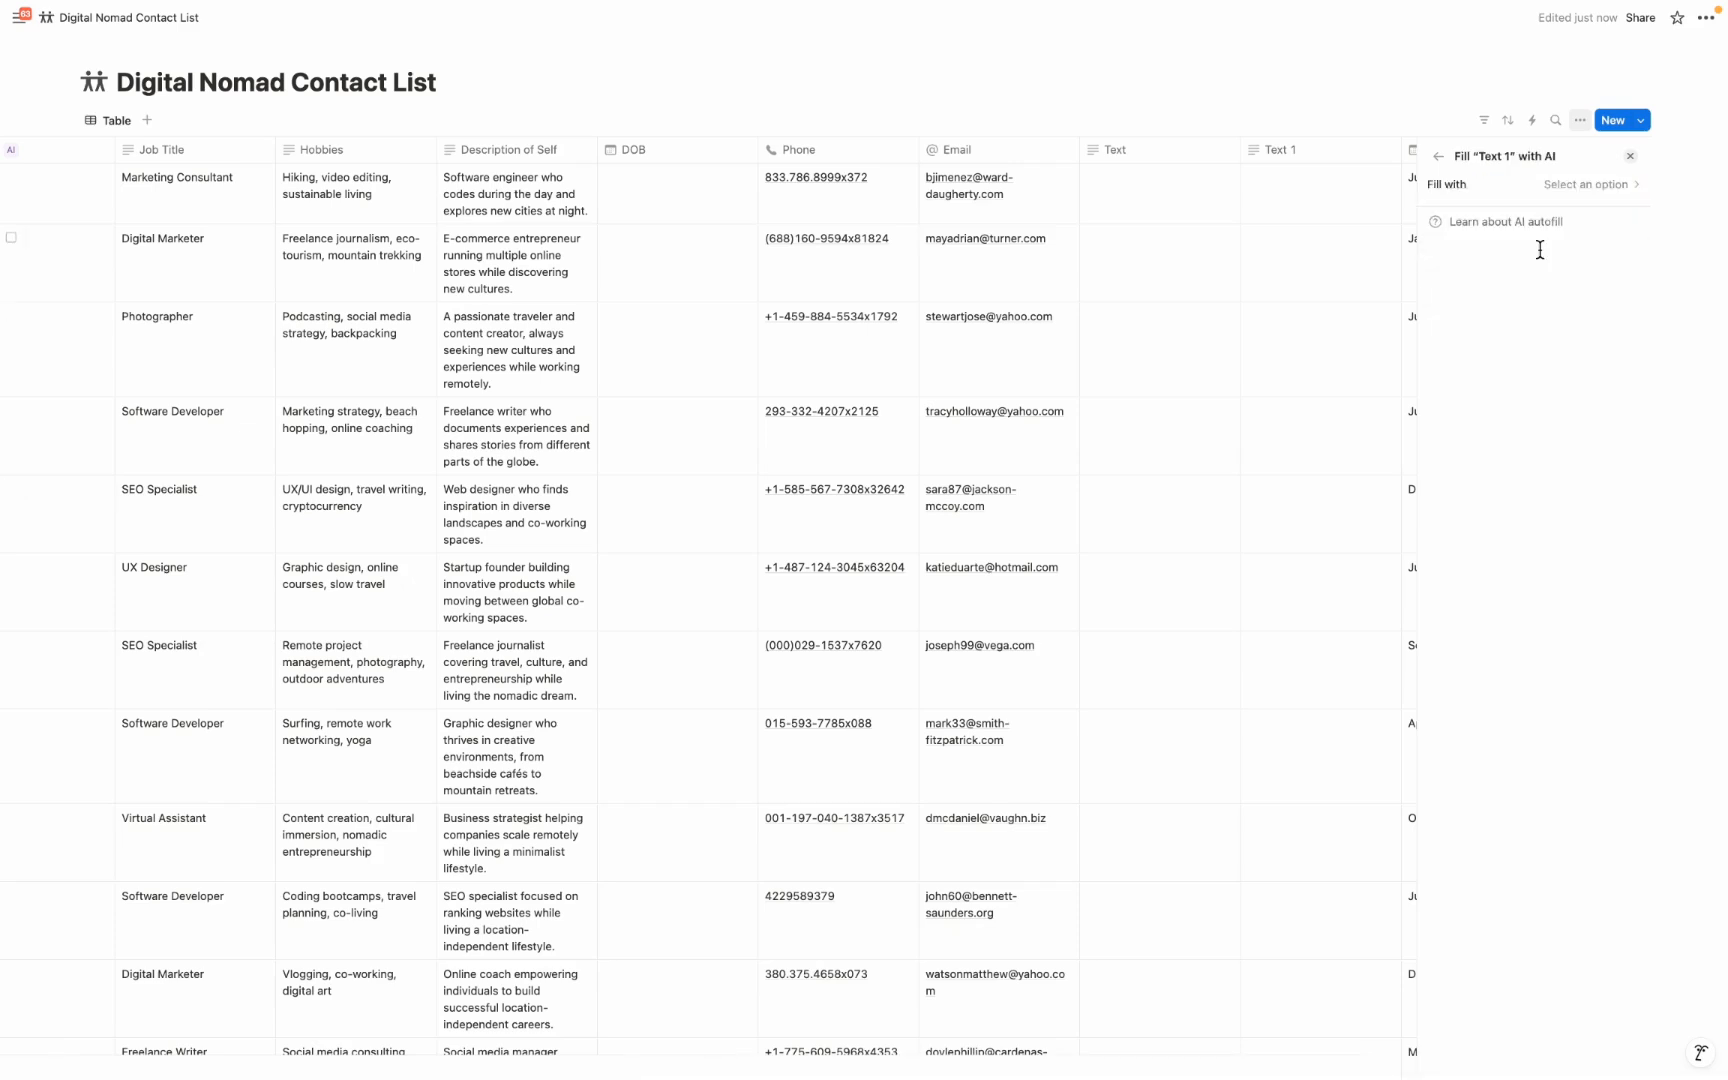
{"action": "left_click", "coordinate": [1580, 188]}
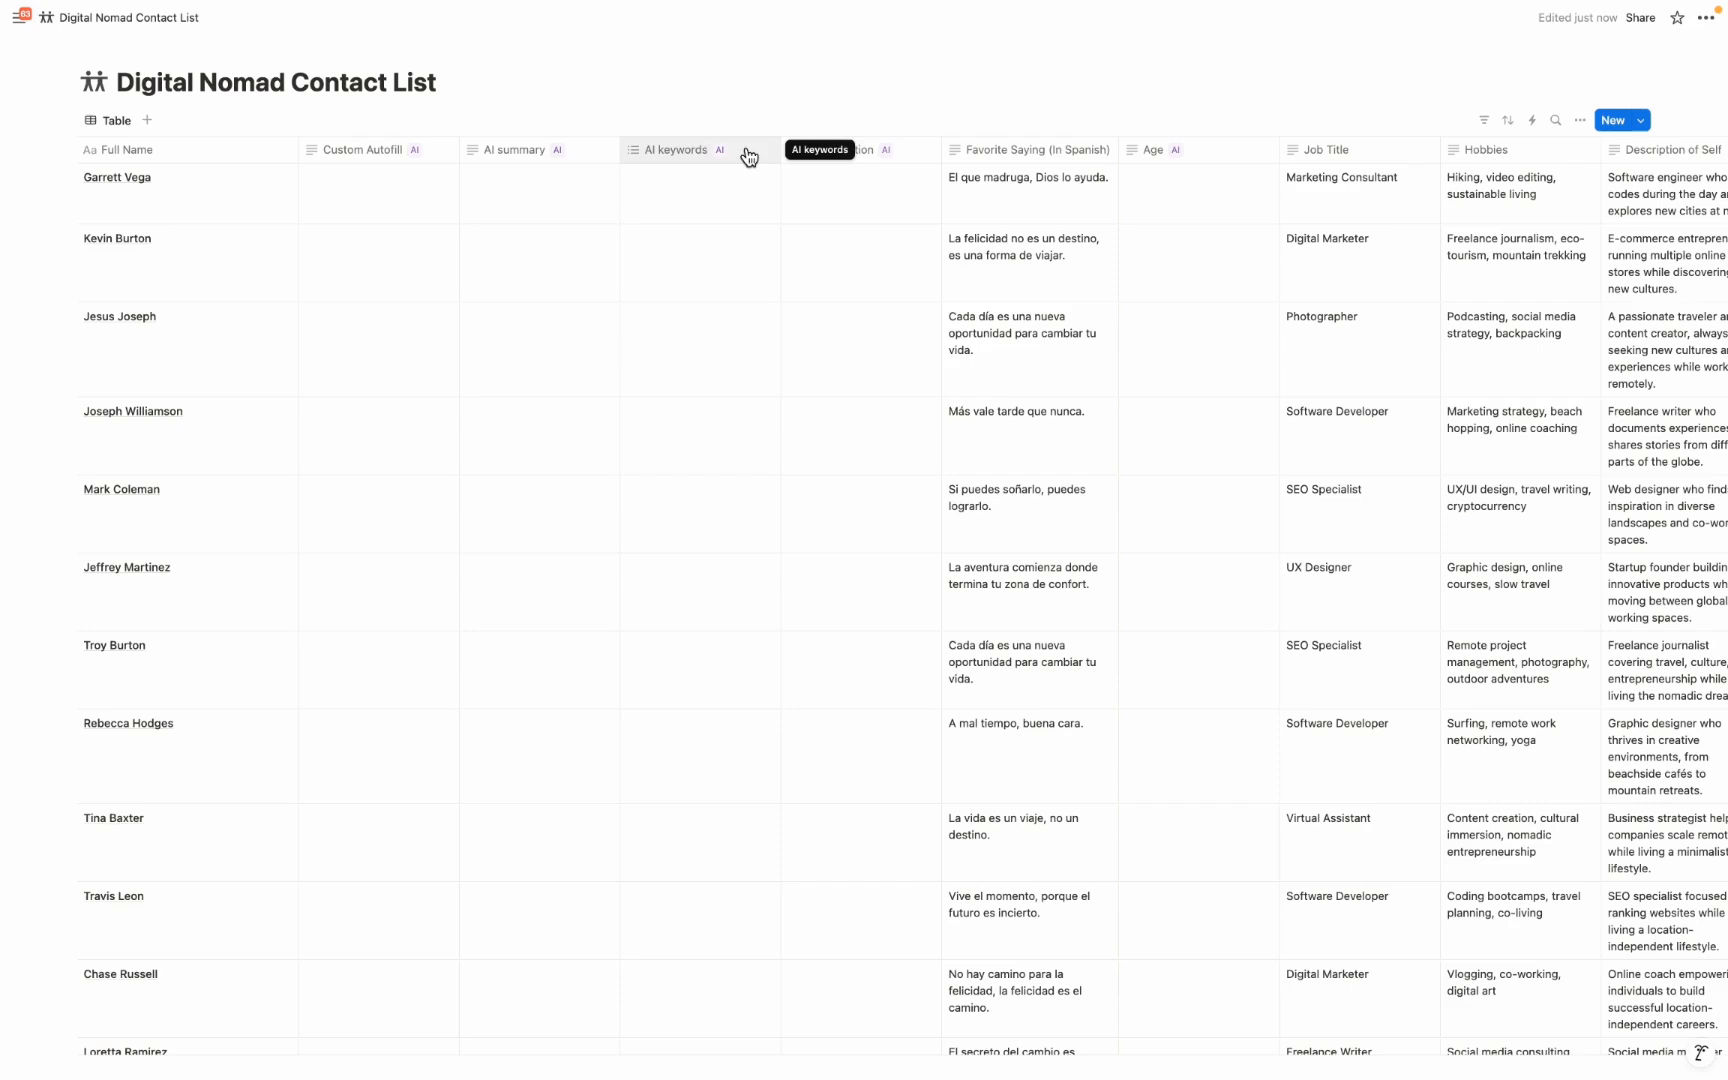
Autofill the AI keywords property for all pages and review its option settings and the generated columns
{"action": "left_click", "coordinate": [747, 154]}
{"action": "left_click", "coordinate": [716, 246]}
{"action": "left_click", "coordinate": [896, 586]}
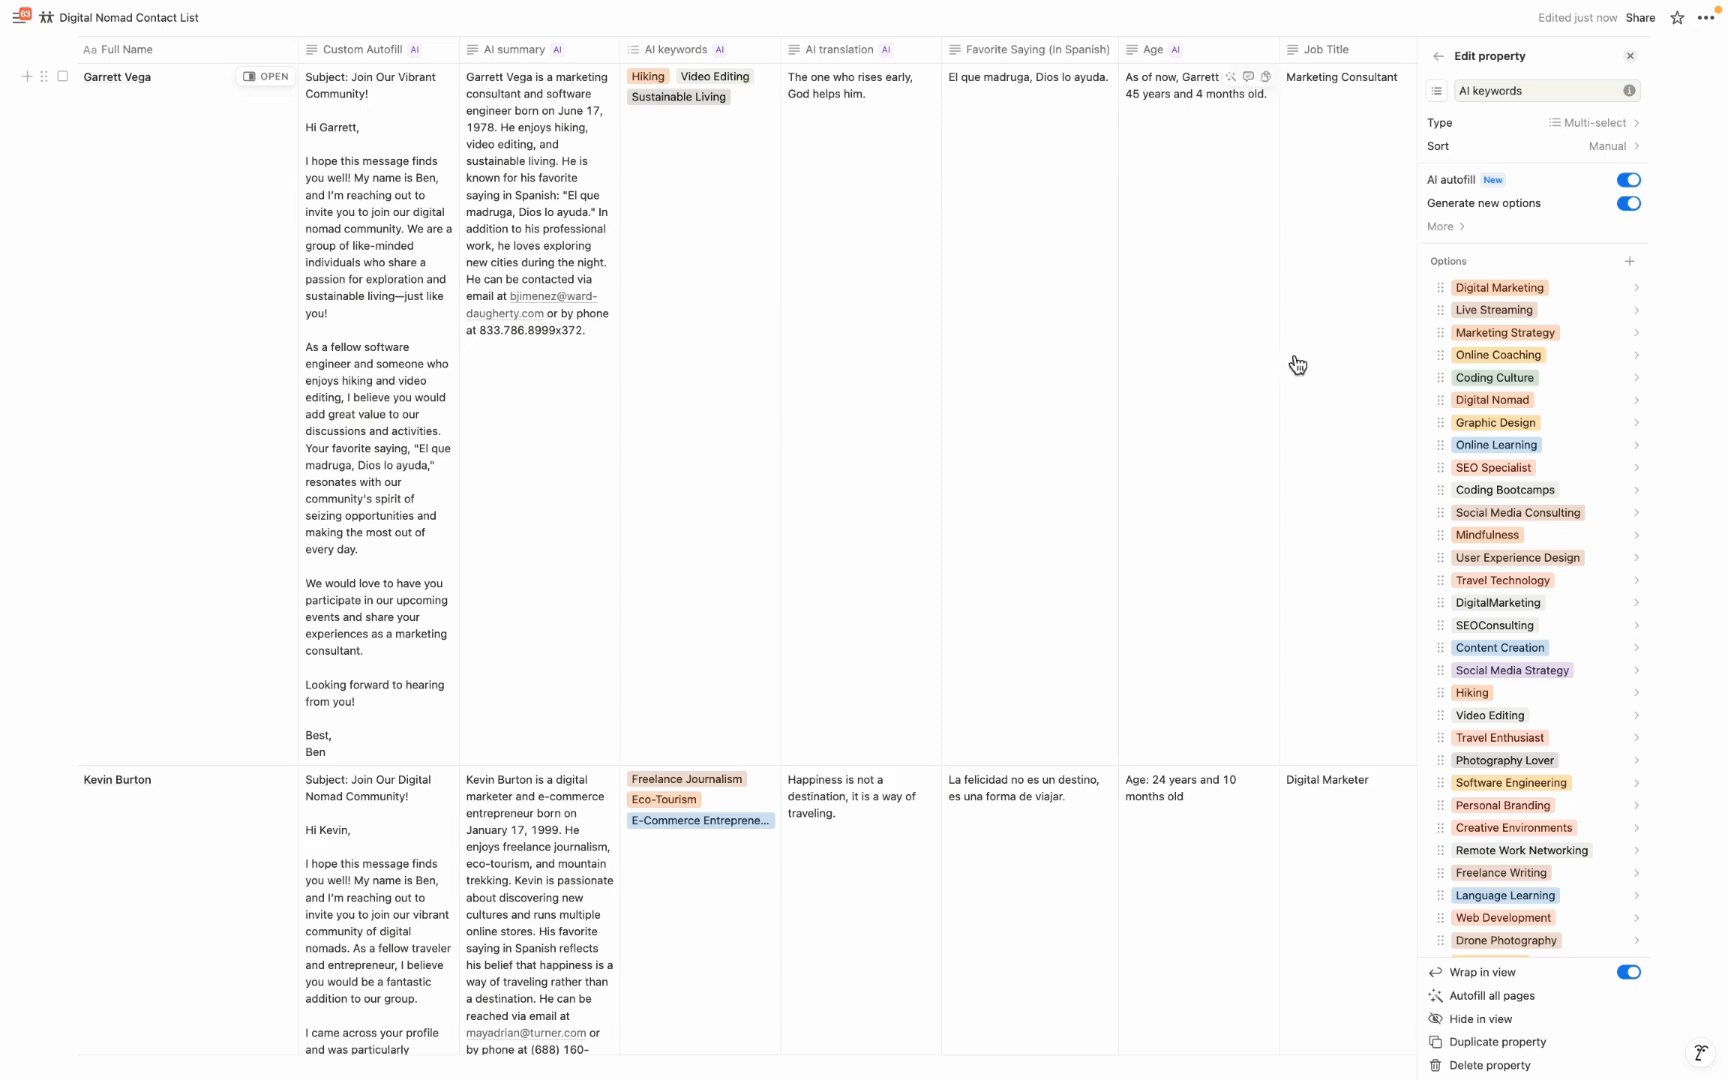
{"action": "mouse_move", "coordinate": [1521, 210]}
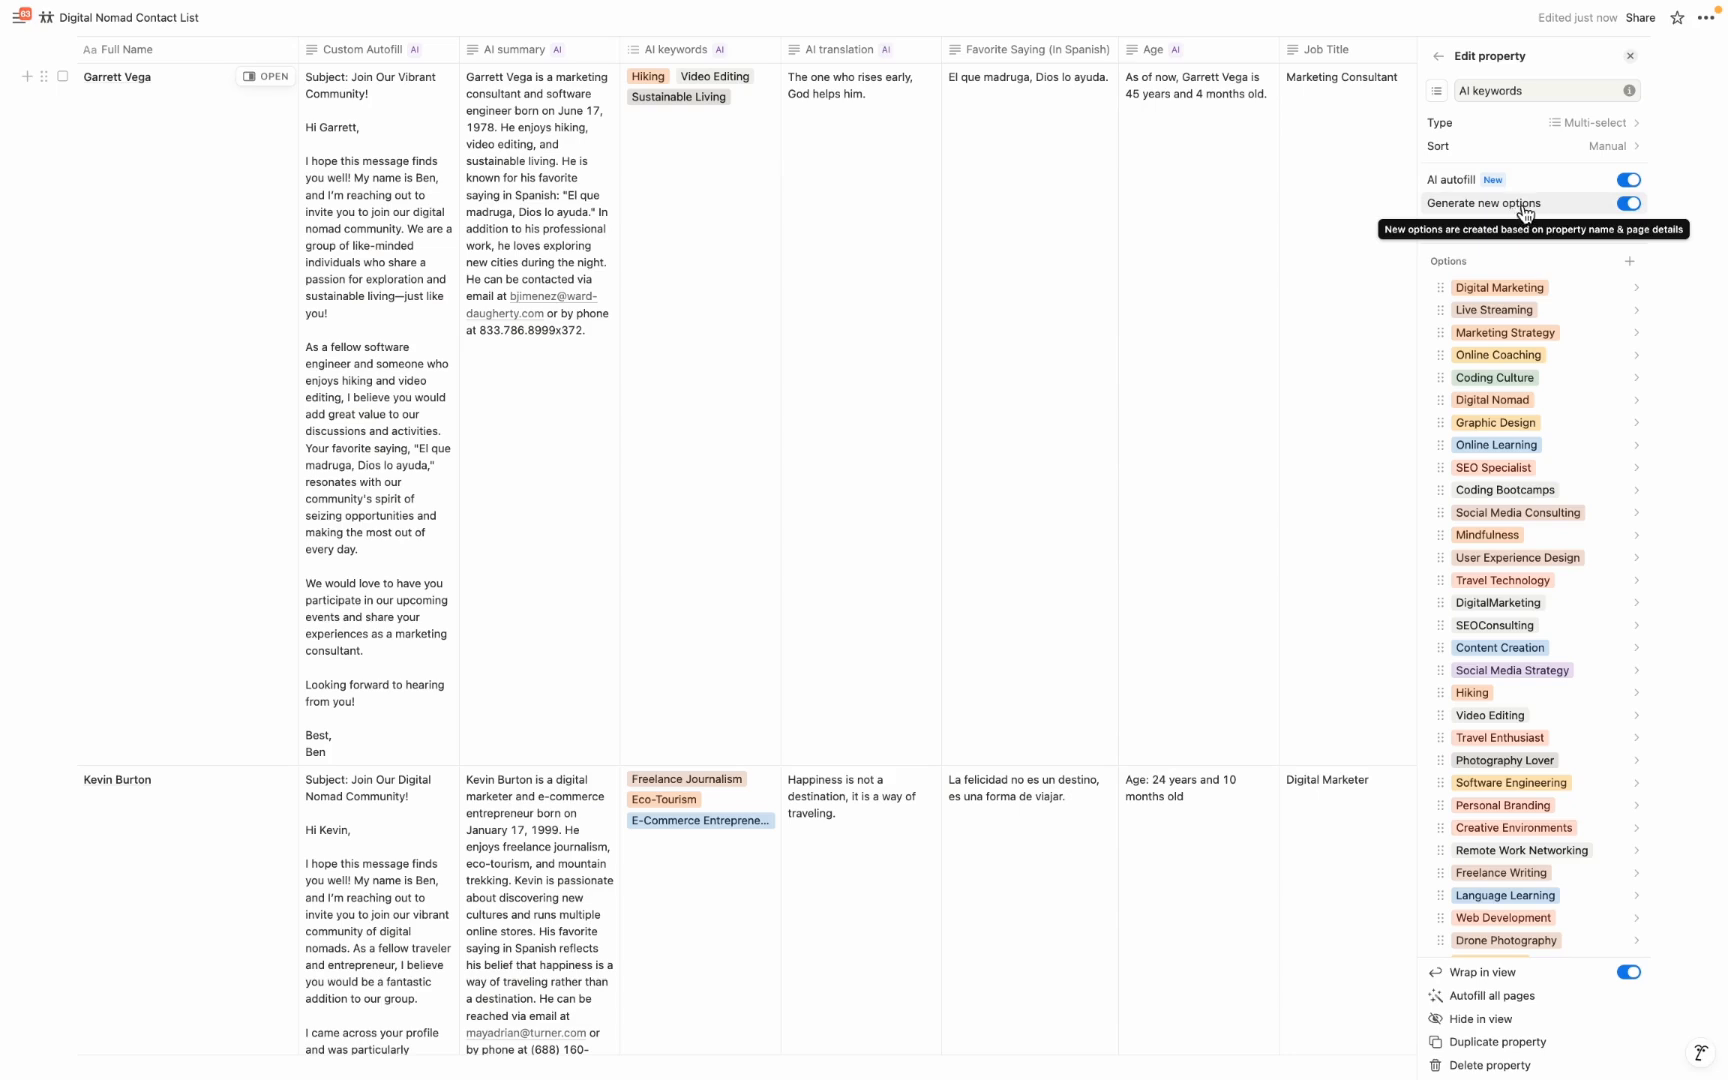
{"action": "scroll", "coordinate": [1184, 355], "scroll_direction": "right", "scroll_amount": 5}
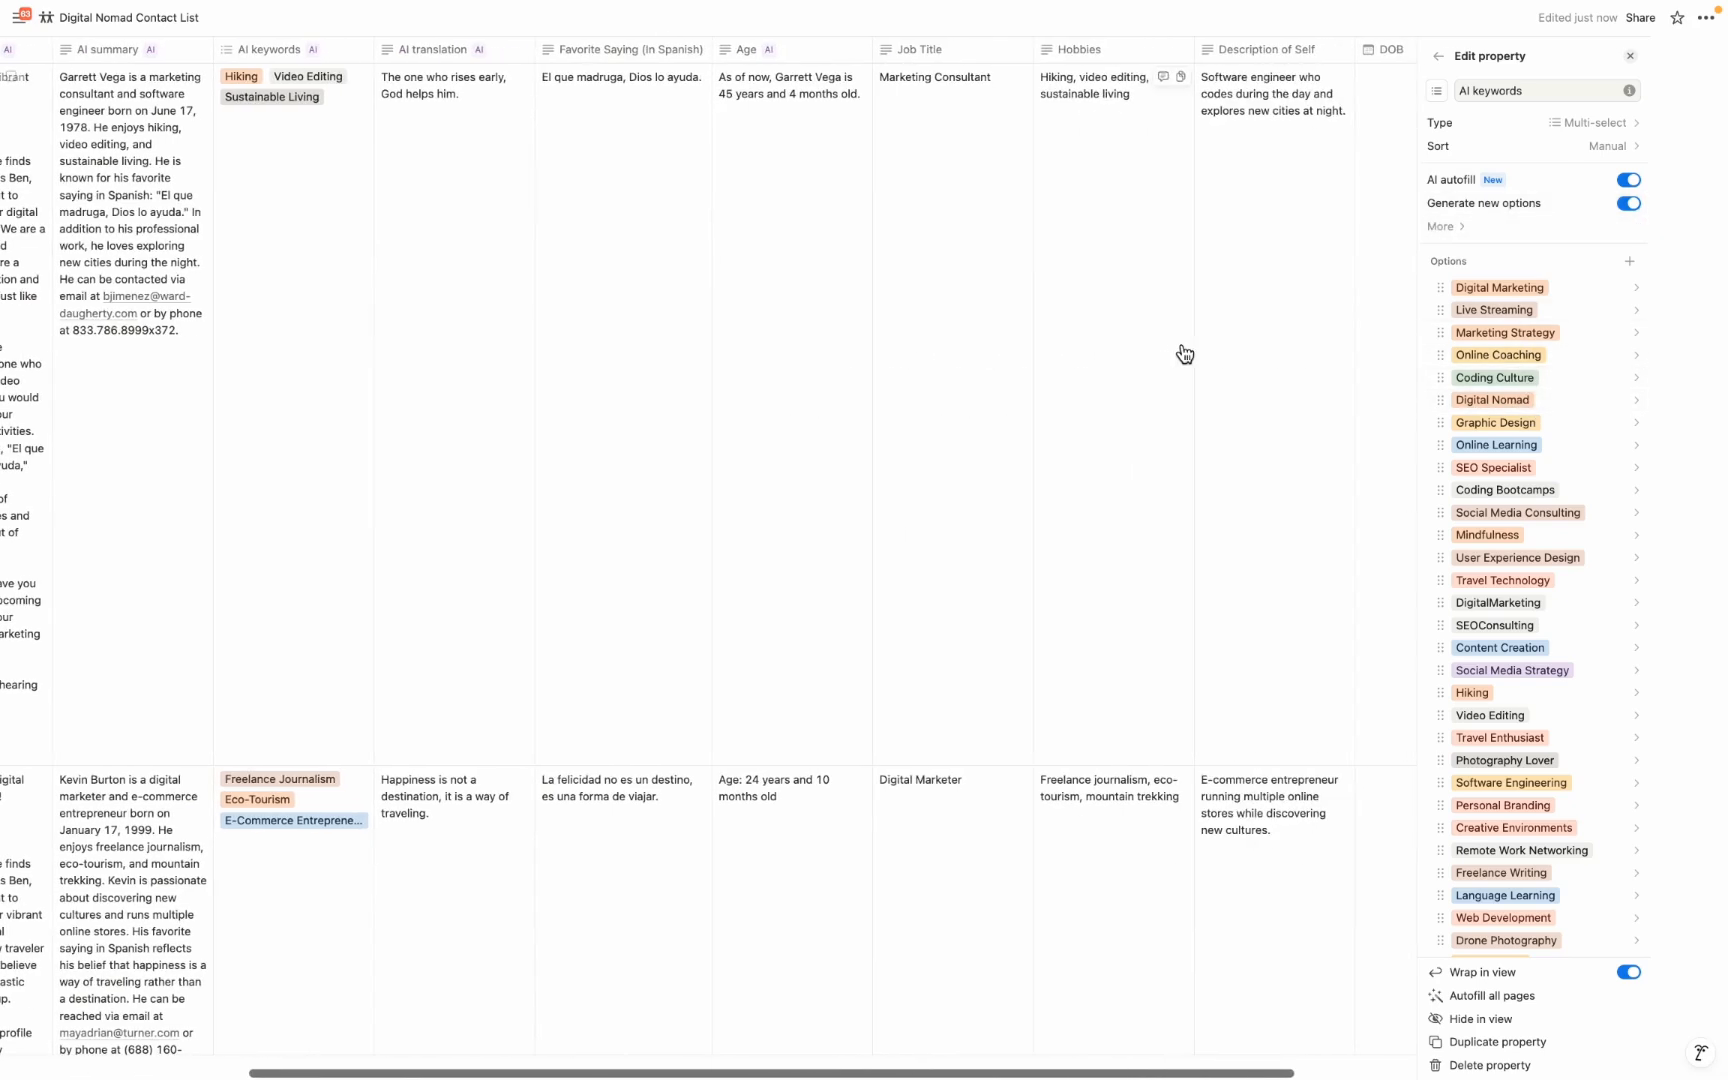
{"action": "scroll", "coordinate": [745, 266], "scroll_direction": "left", "scroll_amount": 1}
{"action": "scroll", "coordinate": [747, 265], "scroll_direction": "left", "scroll_amount": 1}
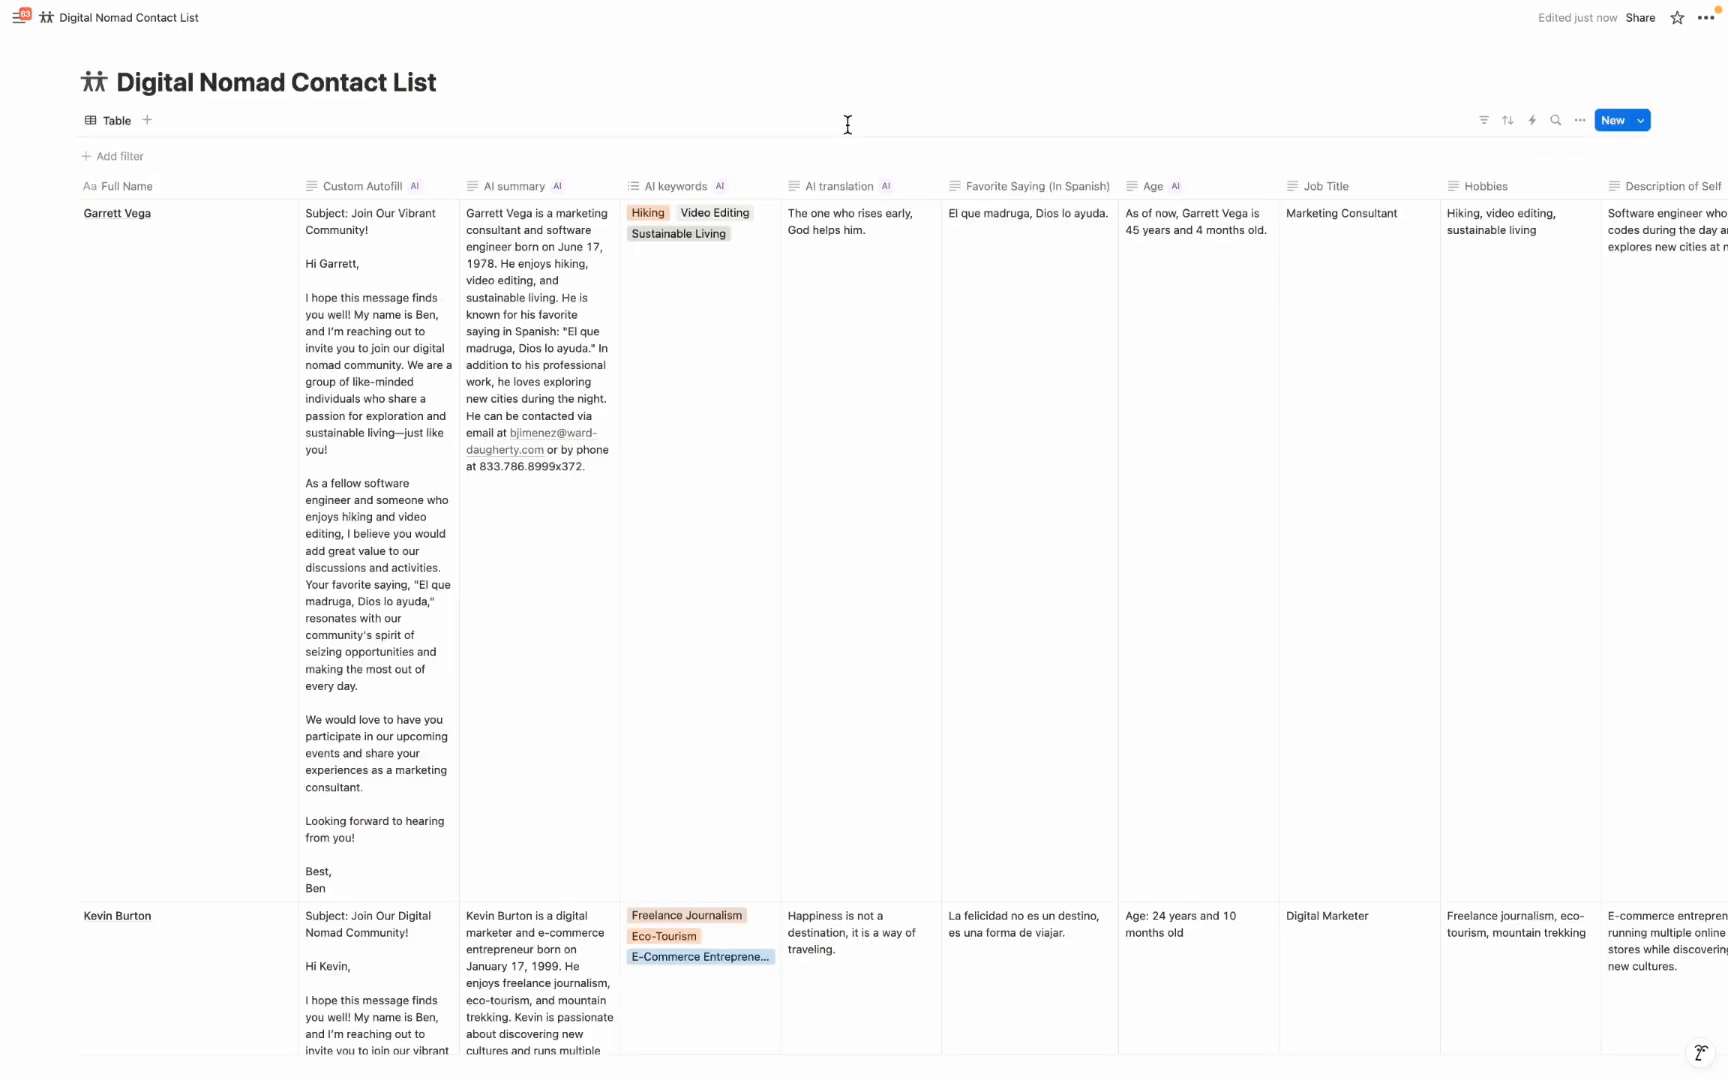
Group the table by AI keywords, hide the Coding Culture and Creative Environments groups, and look through the grouped contacts
{"action": "left_click", "coordinate": [1582, 122]}
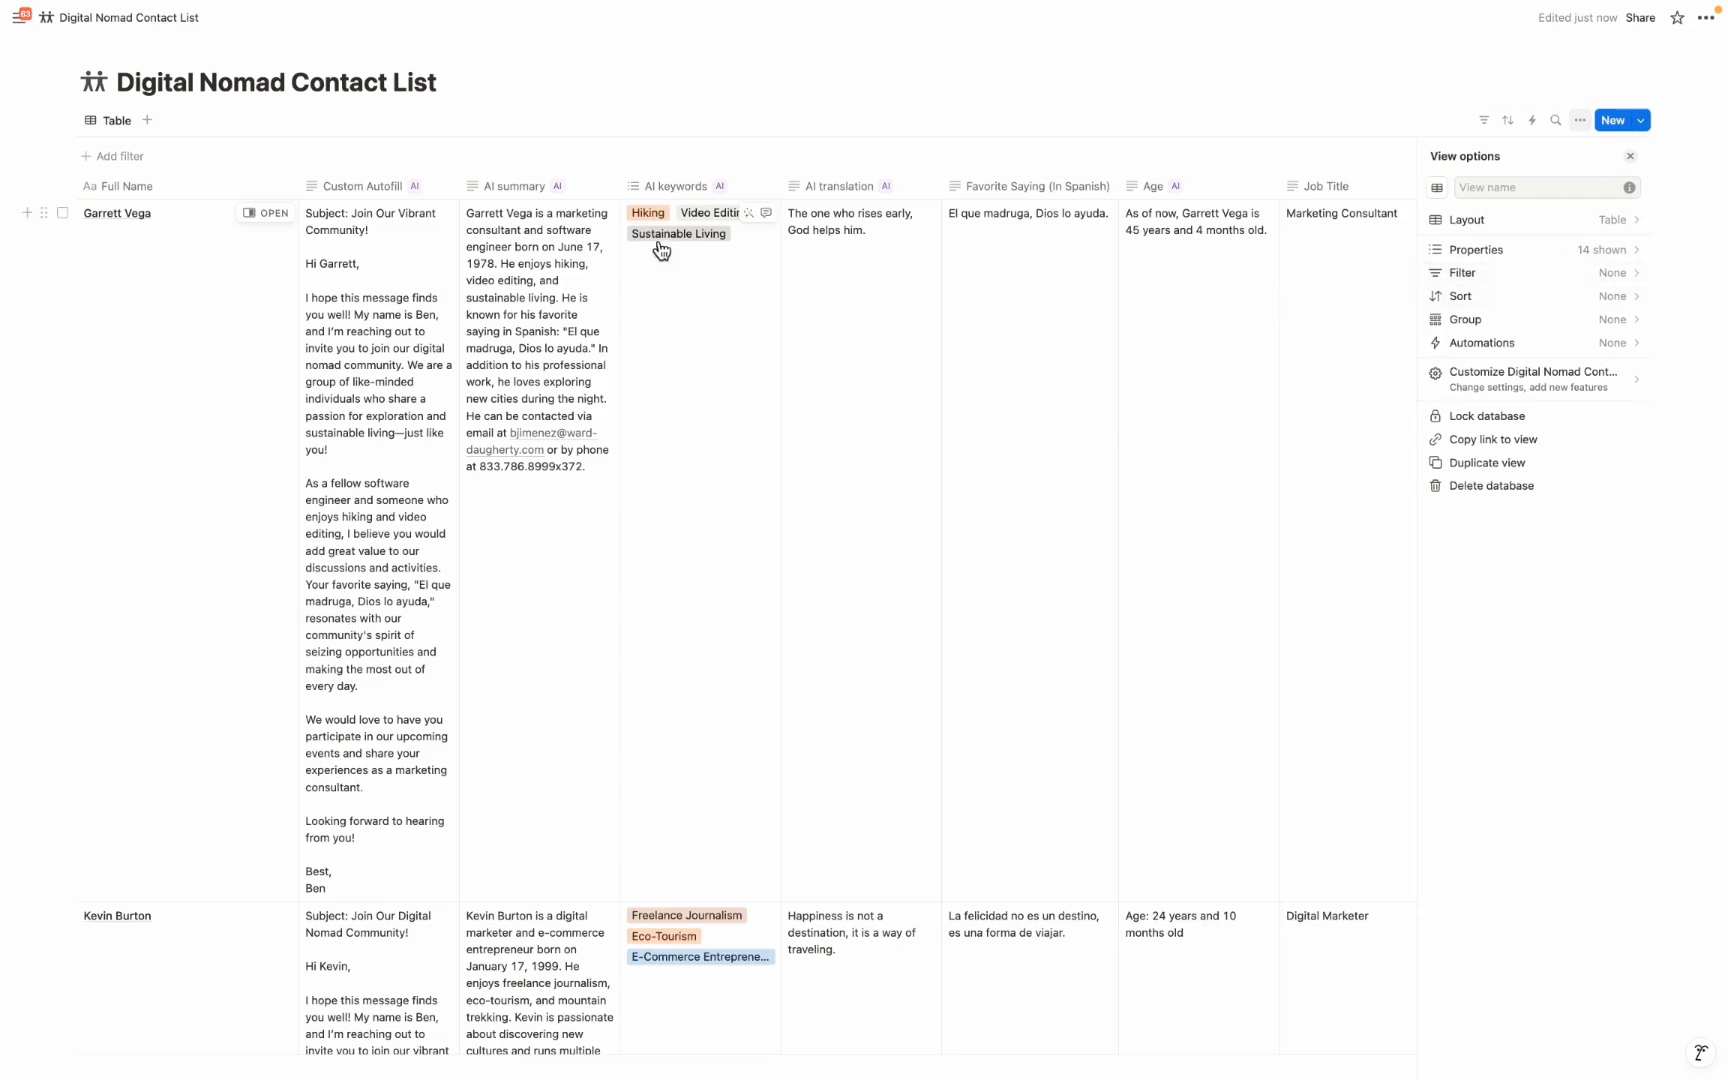
{"action": "left_click", "coordinate": [1497, 319]}
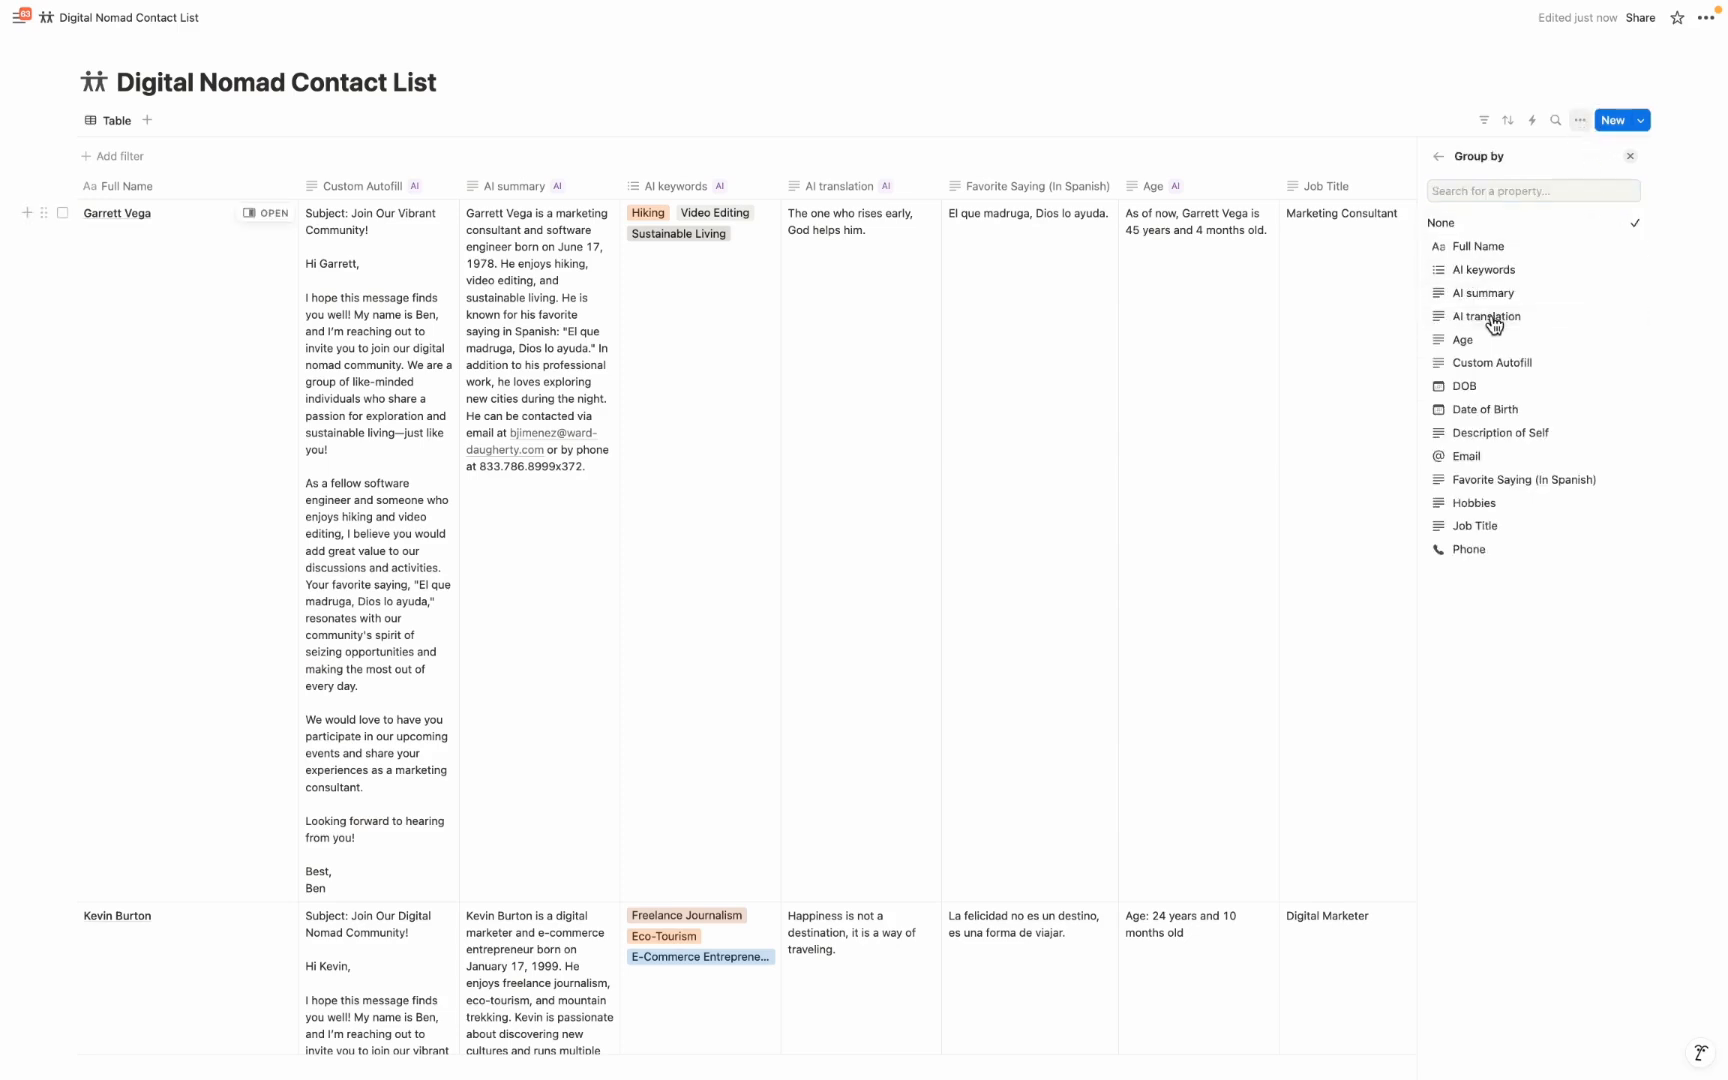
{"action": "left_click", "coordinate": [1480, 272]}
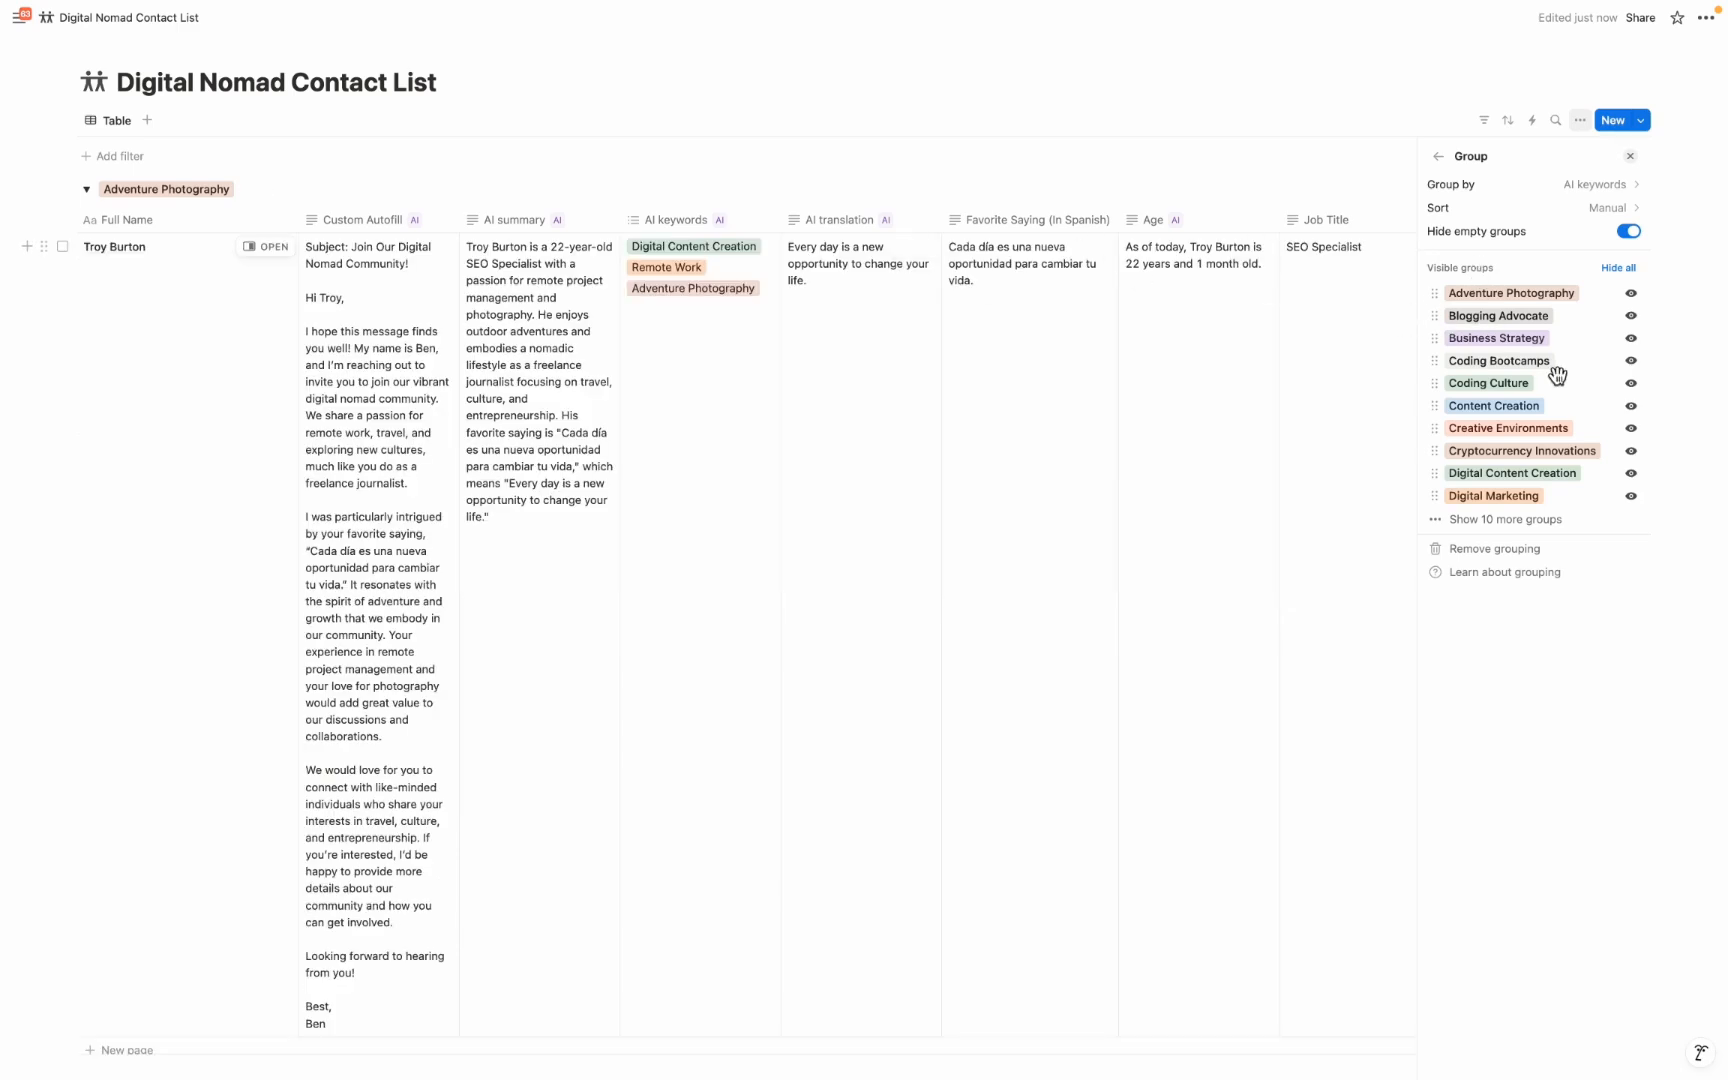
{"action": "left_click", "coordinate": [1631, 384]}
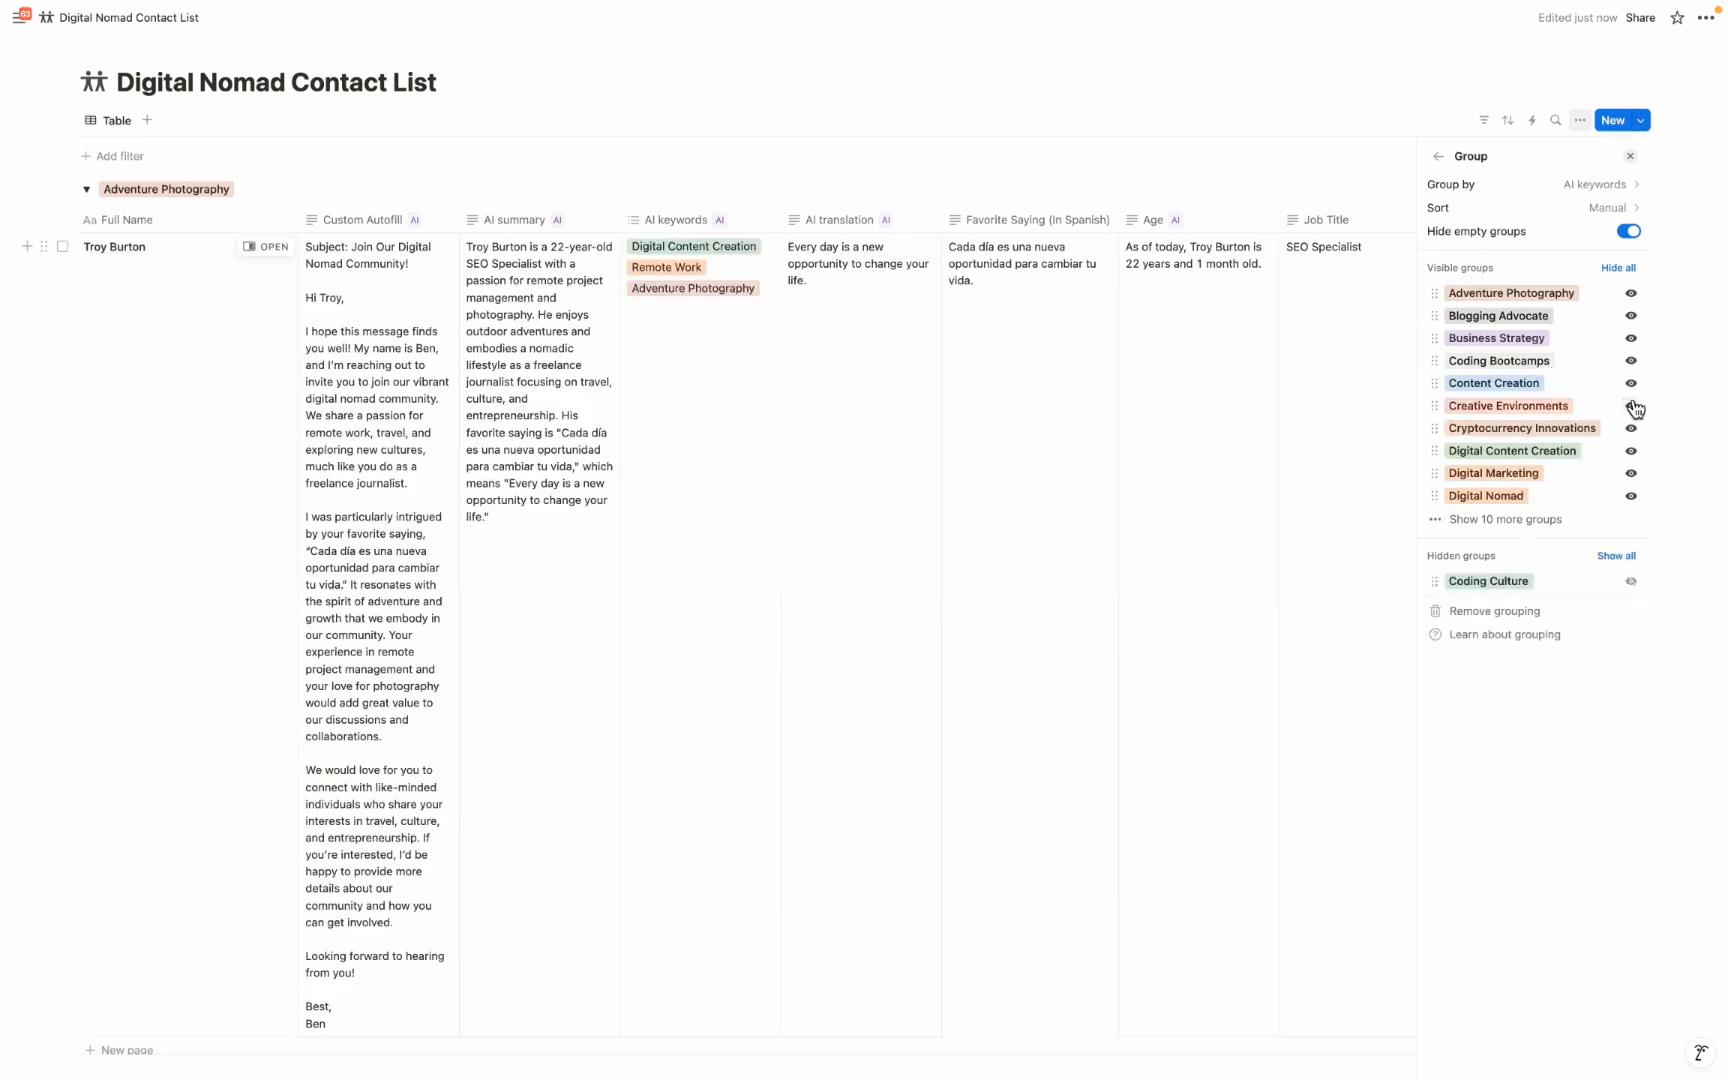
{"action": "left_click", "coordinate": [1631, 406]}
{"action": "left_click", "coordinate": [667, 270]}
{"action": "scroll", "coordinate": [667, 270], "scroll_direction": "down", "scroll_amount": 15}
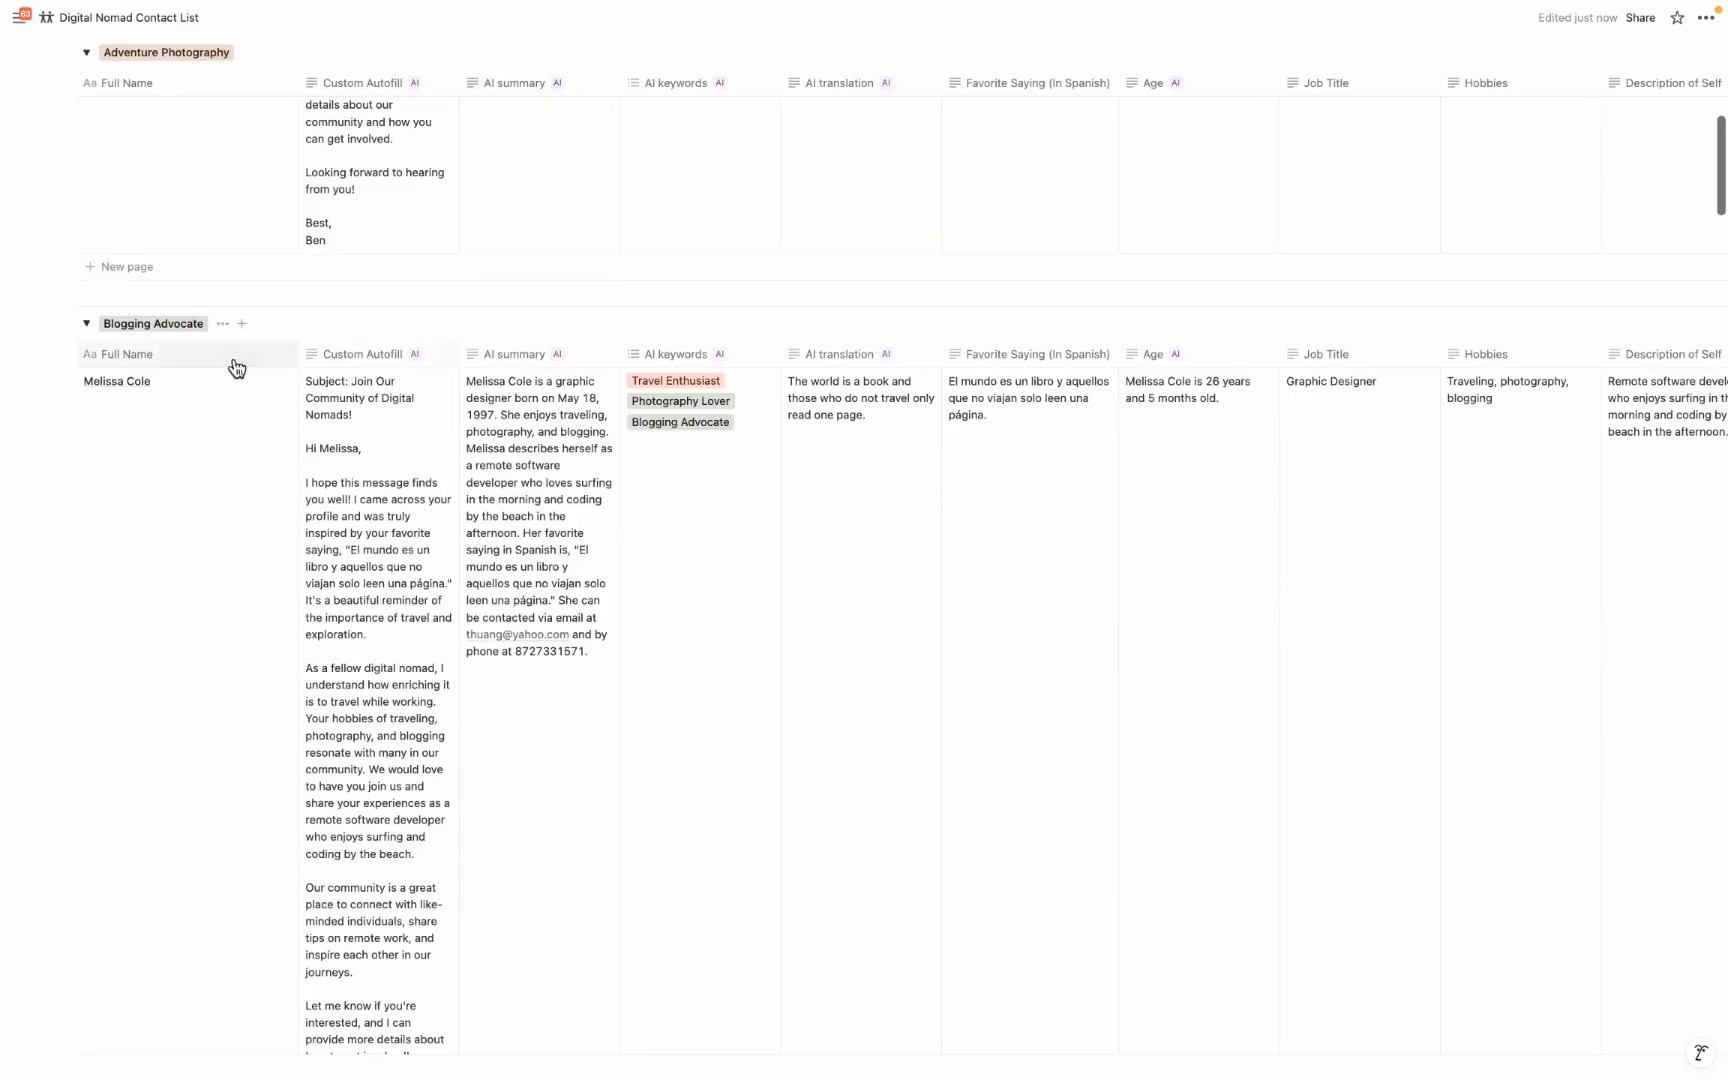
{"action": "scroll", "coordinate": [243, 372], "scroll_direction": "up", "scroll_amount": 15}
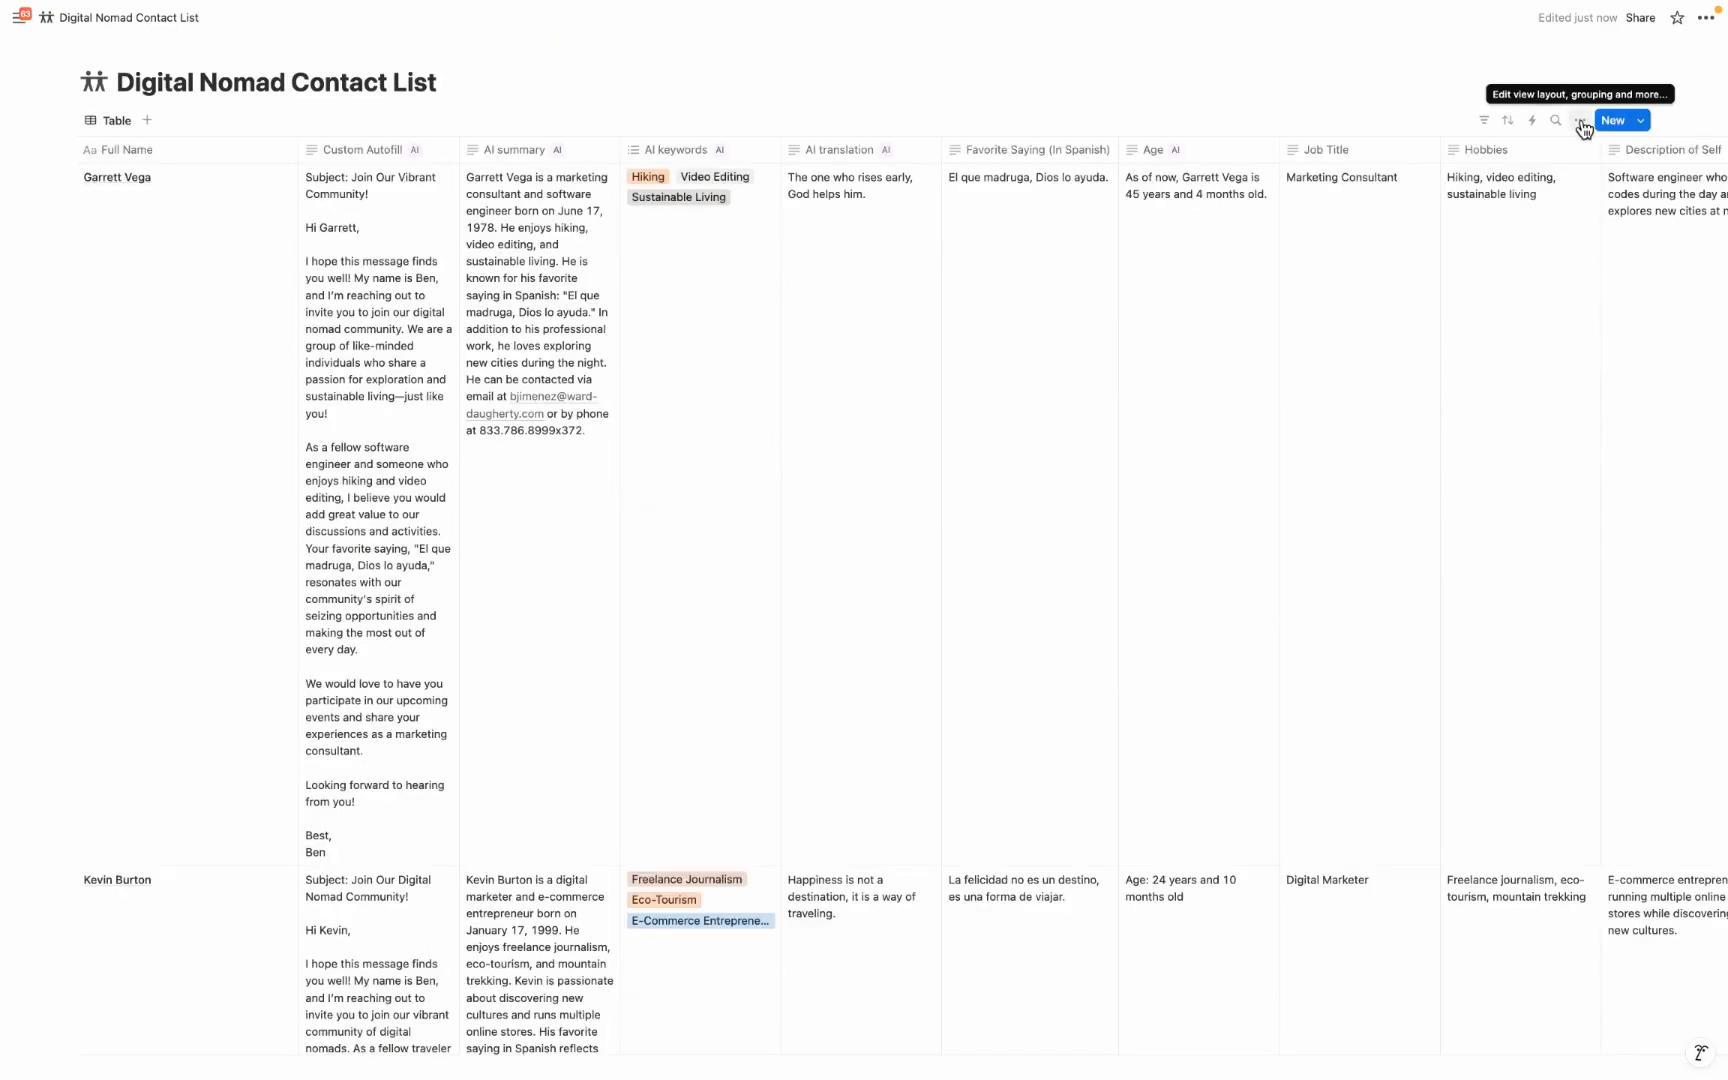
Filter the table to AI keywords containing Digital Marketing, Live Streaming, Marketing Strategy and several more of the keywords
{"action": "left_click", "coordinate": [1486, 122]}
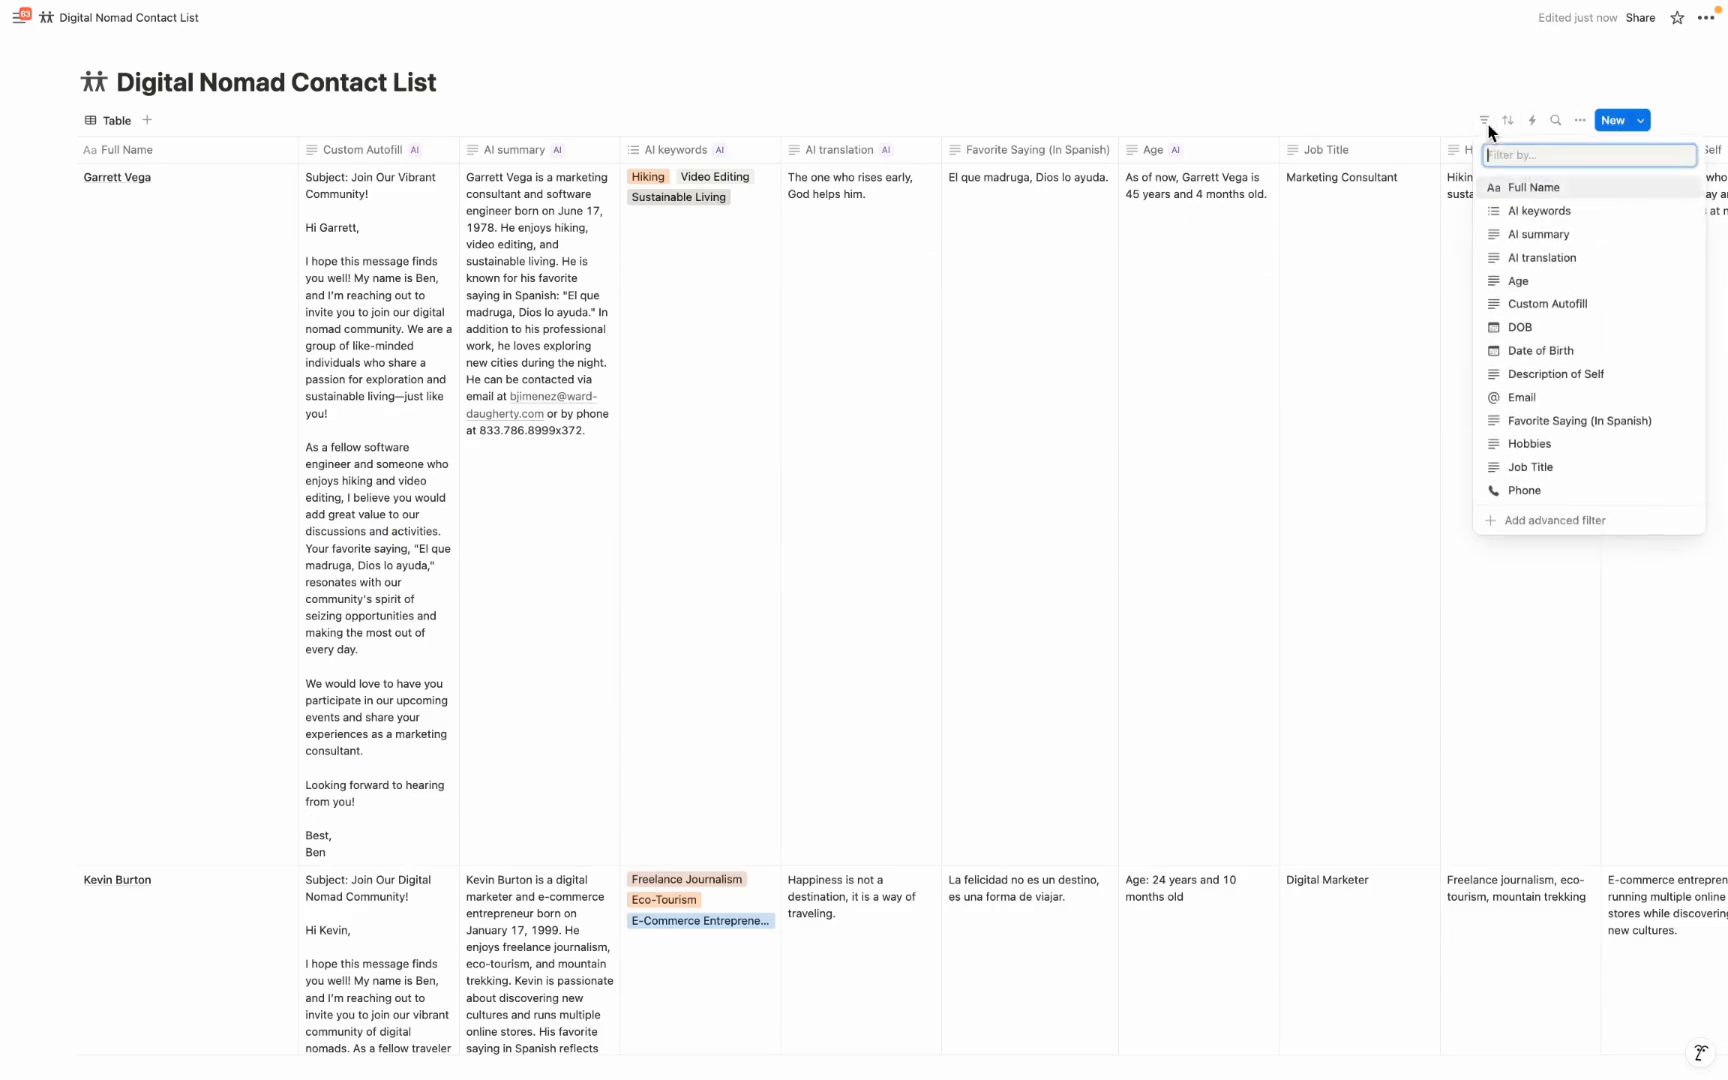
{"action": "left_click", "coordinate": [1538, 212]}
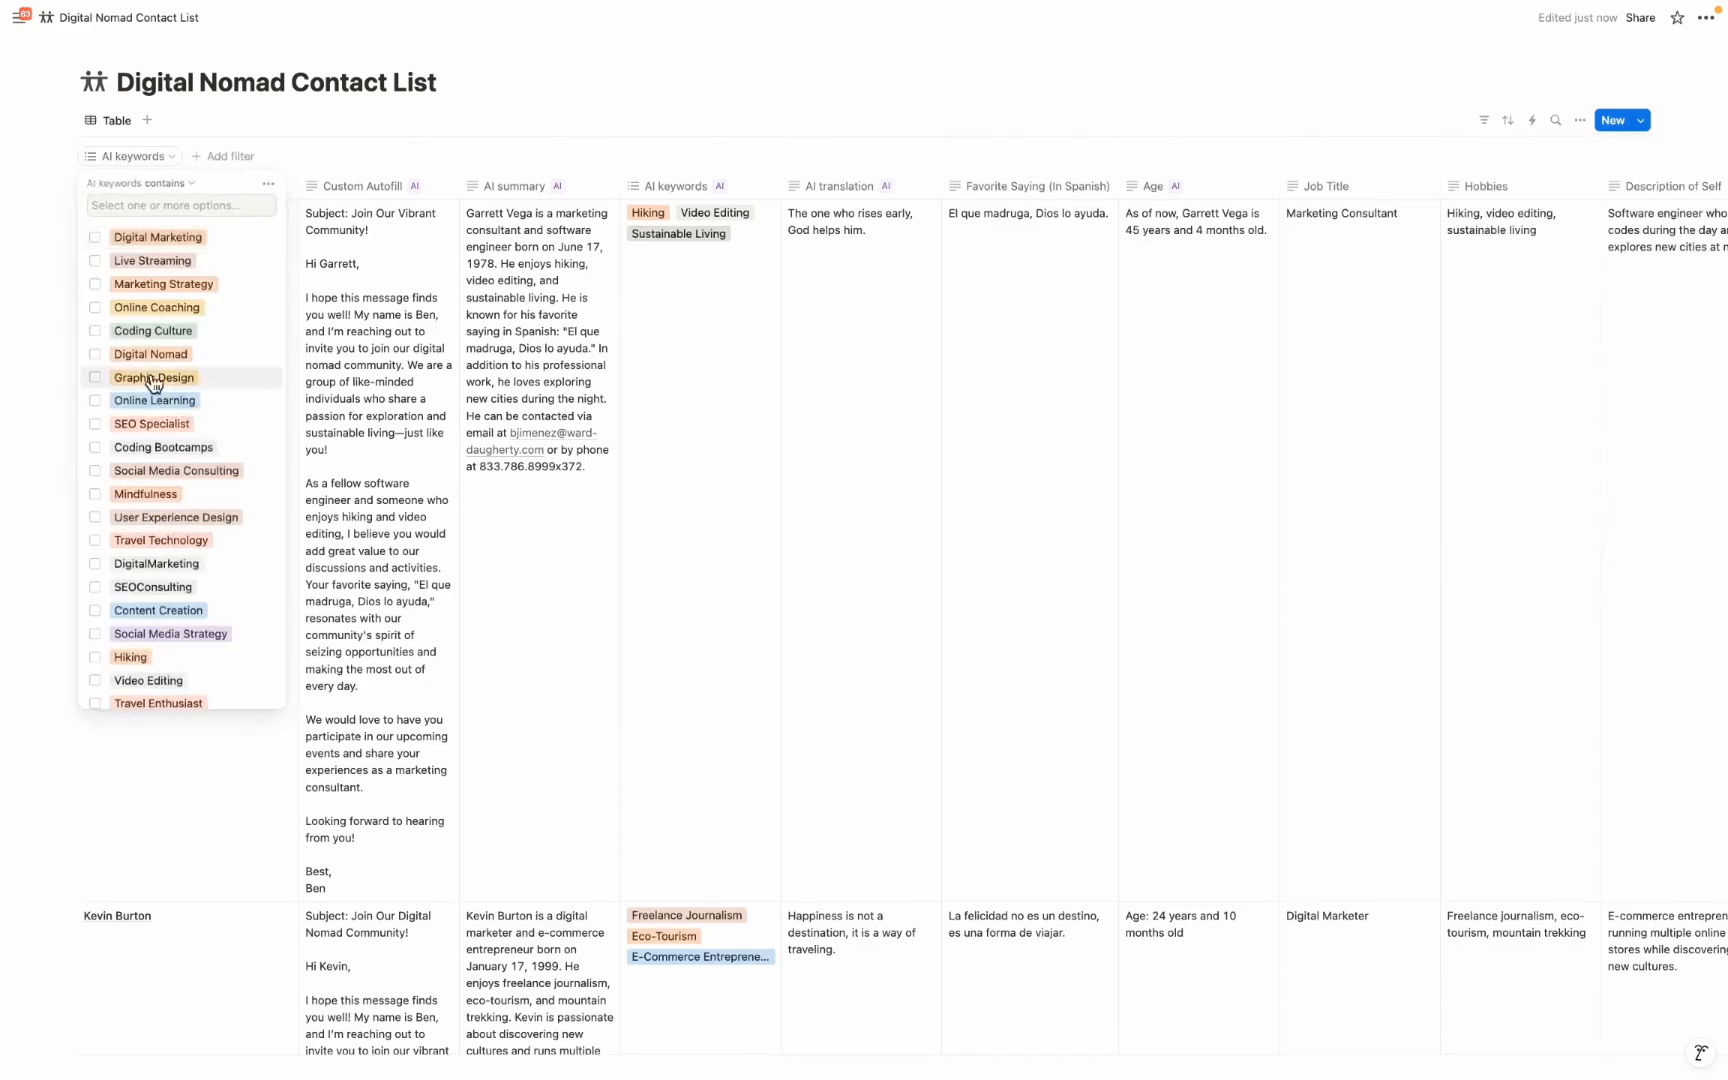
{"action": "left_click", "coordinate": [95, 237]}
{"action": "left_click", "coordinate": [95, 260]}
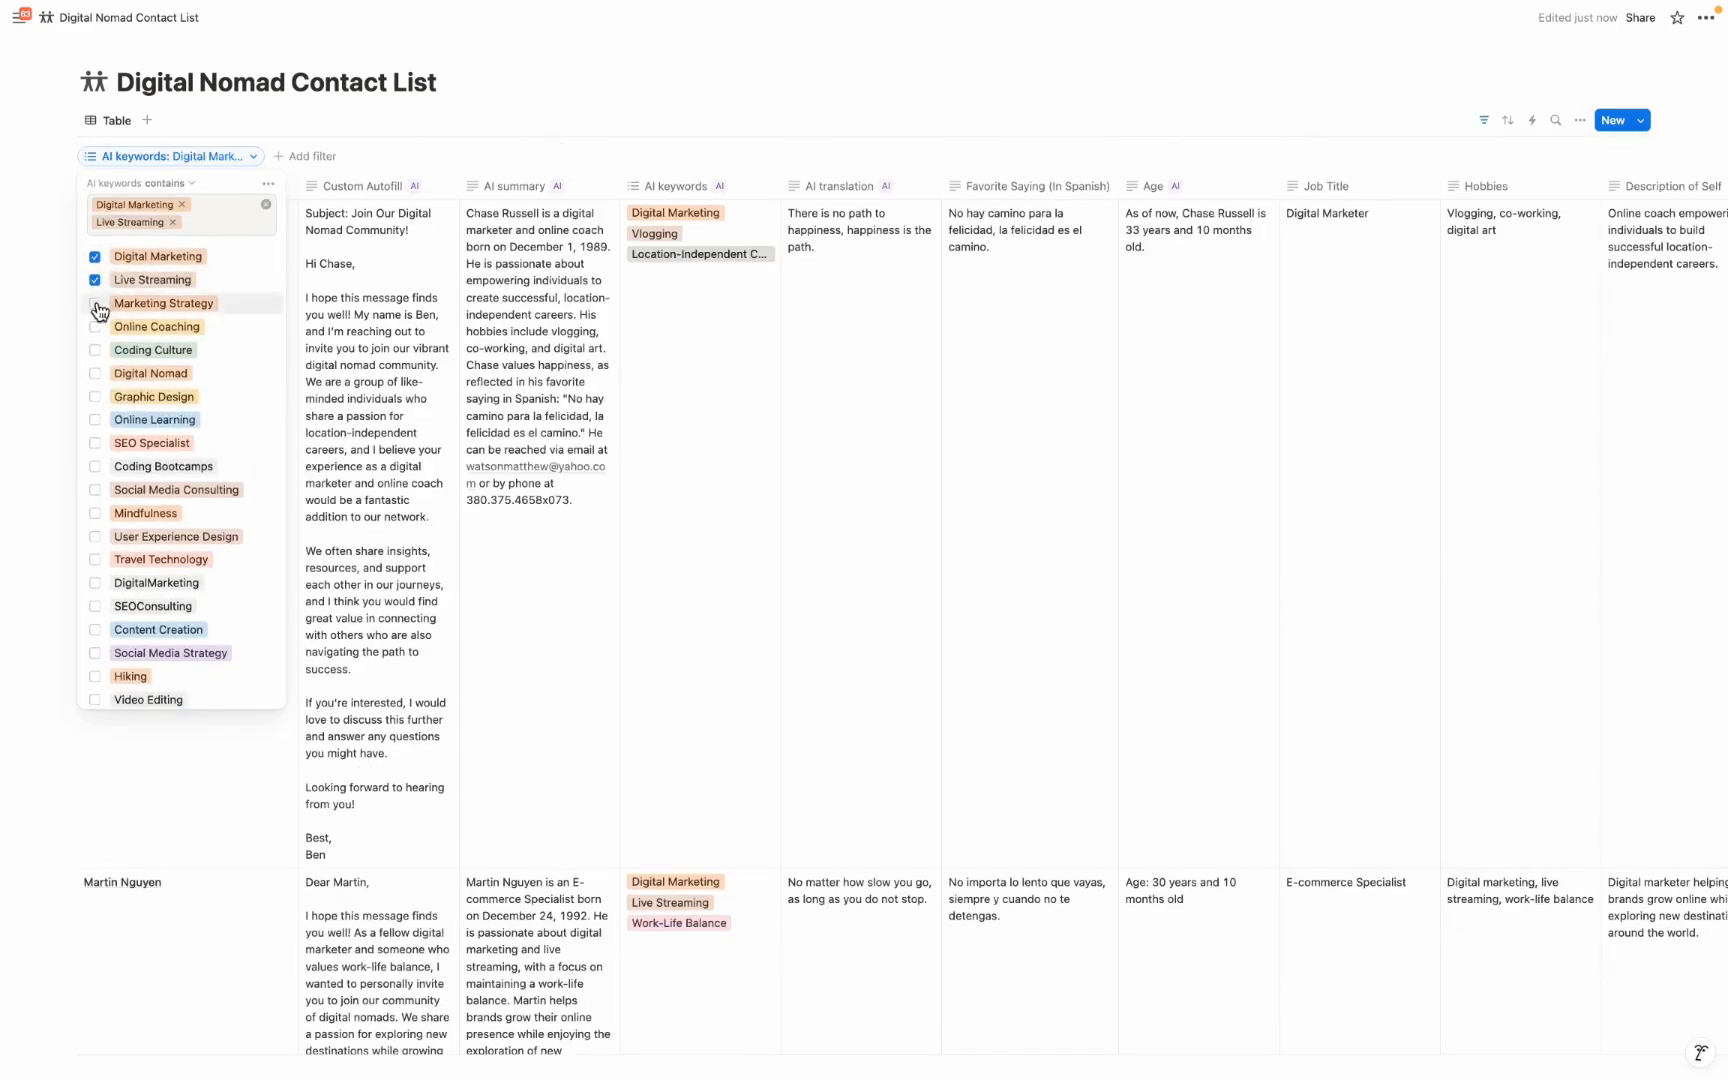
{"action": "left_click", "coordinate": [96, 304]}
{"action": "left_click", "coordinate": [95, 345]}
{"action": "left_click", "coordinate": [95, 386]}
{"action": "left_click", "coordinate": [96, 427]}
{"action": "left_click", "coordinate": [95, 467]}
{"action": "left_click", "coordinate": [95, 508]}
{"action": "left_click", "coordinate": [781, 95]}
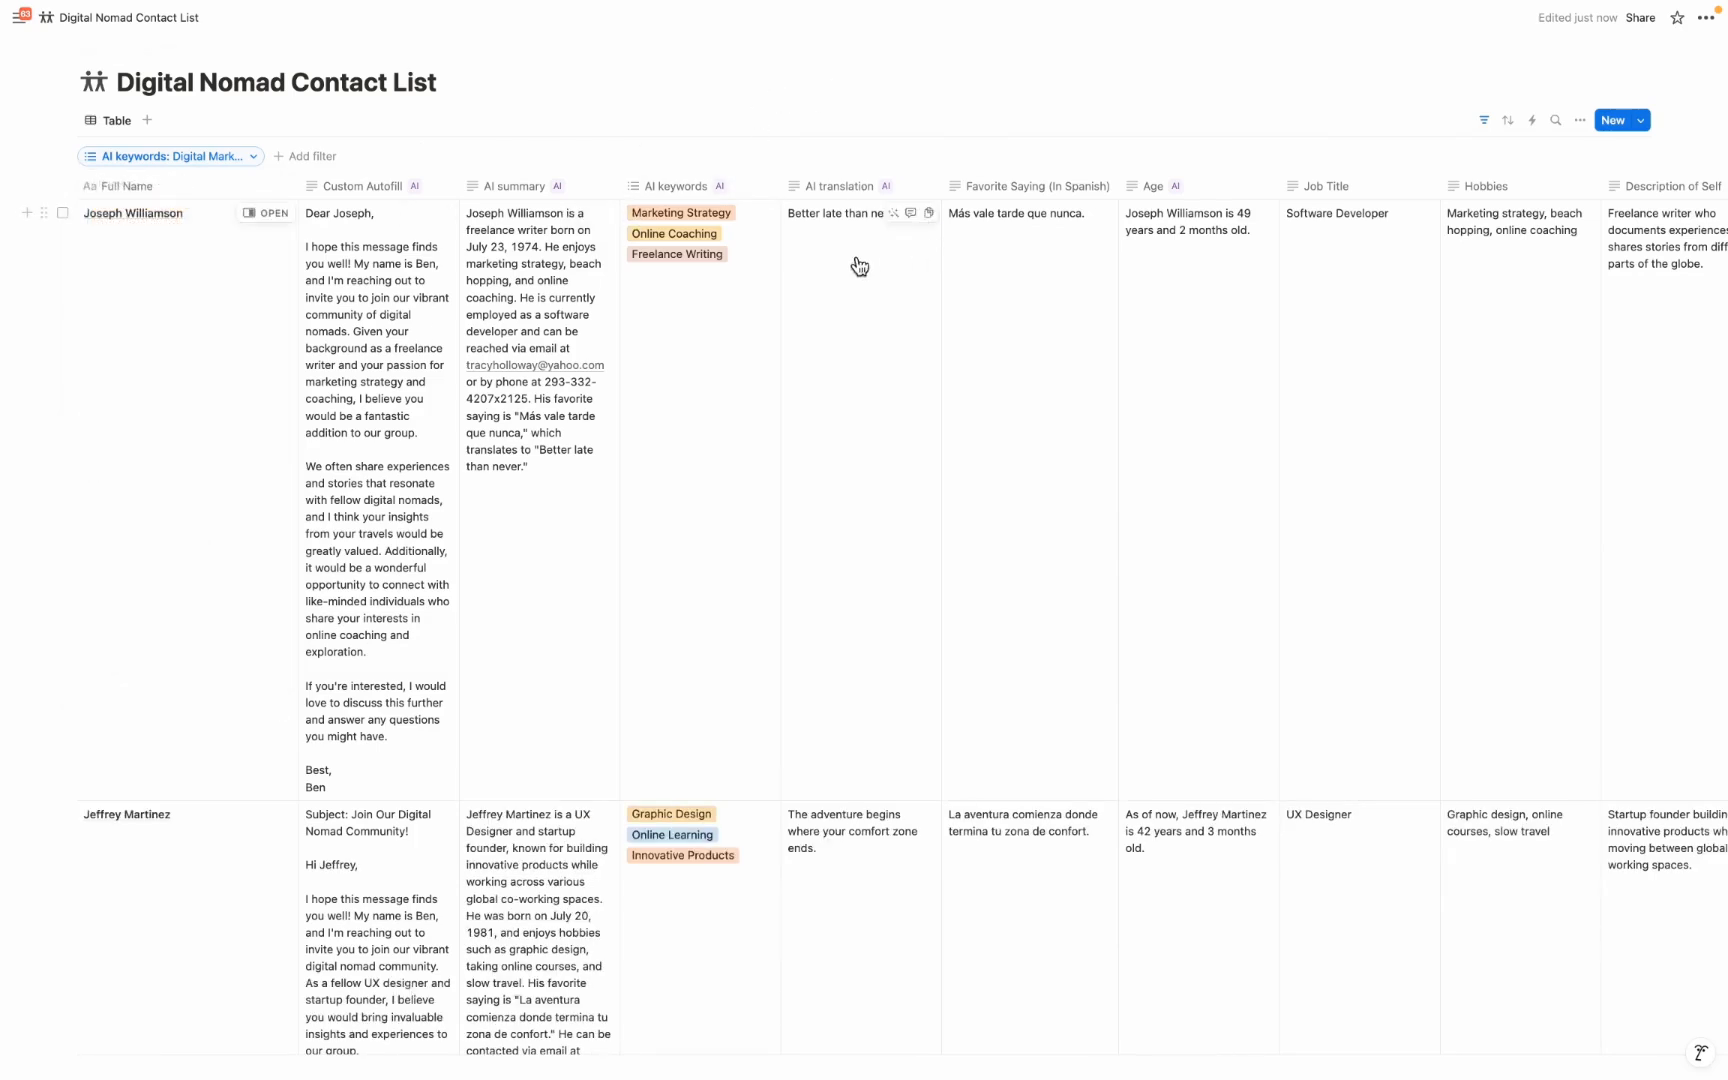
Add a count calculation beneath the Full Name column
{"action": "scroll", "coordinate": [650, 317], "scroll_direction": "down", "scroll_amount": 20}
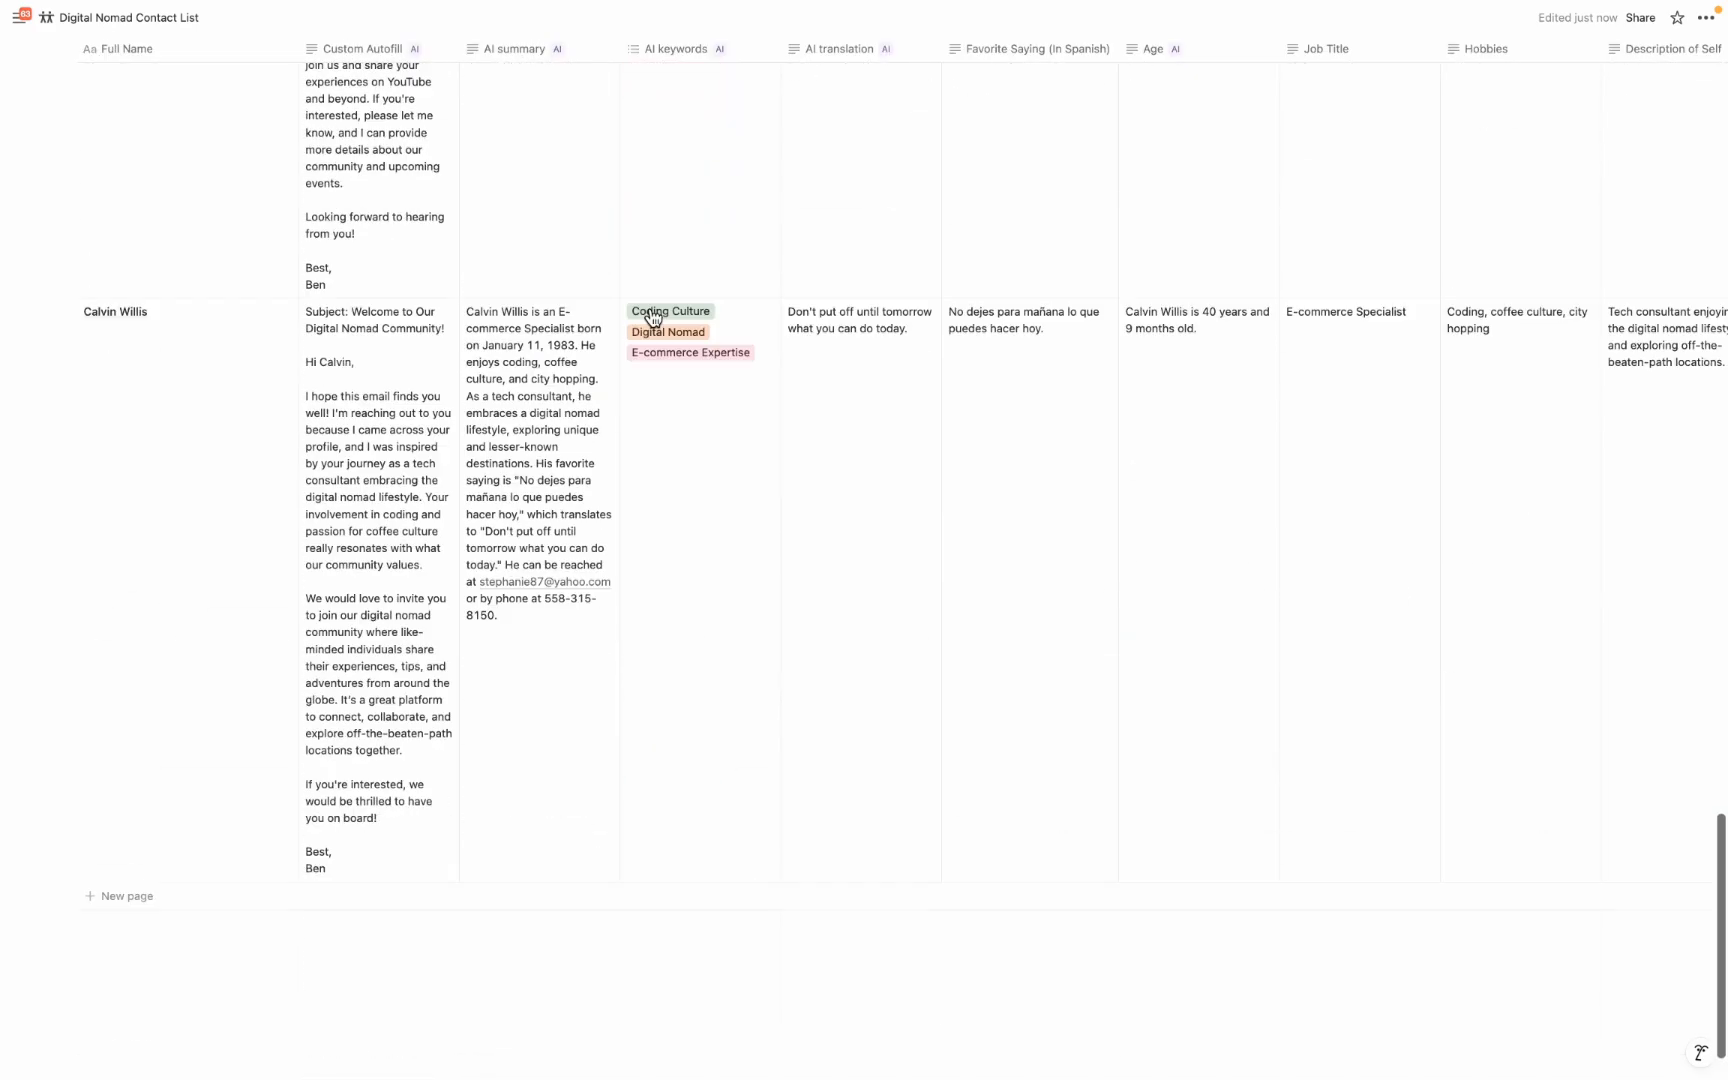
{"action": "left_click", "coordinate": [247, 922]}
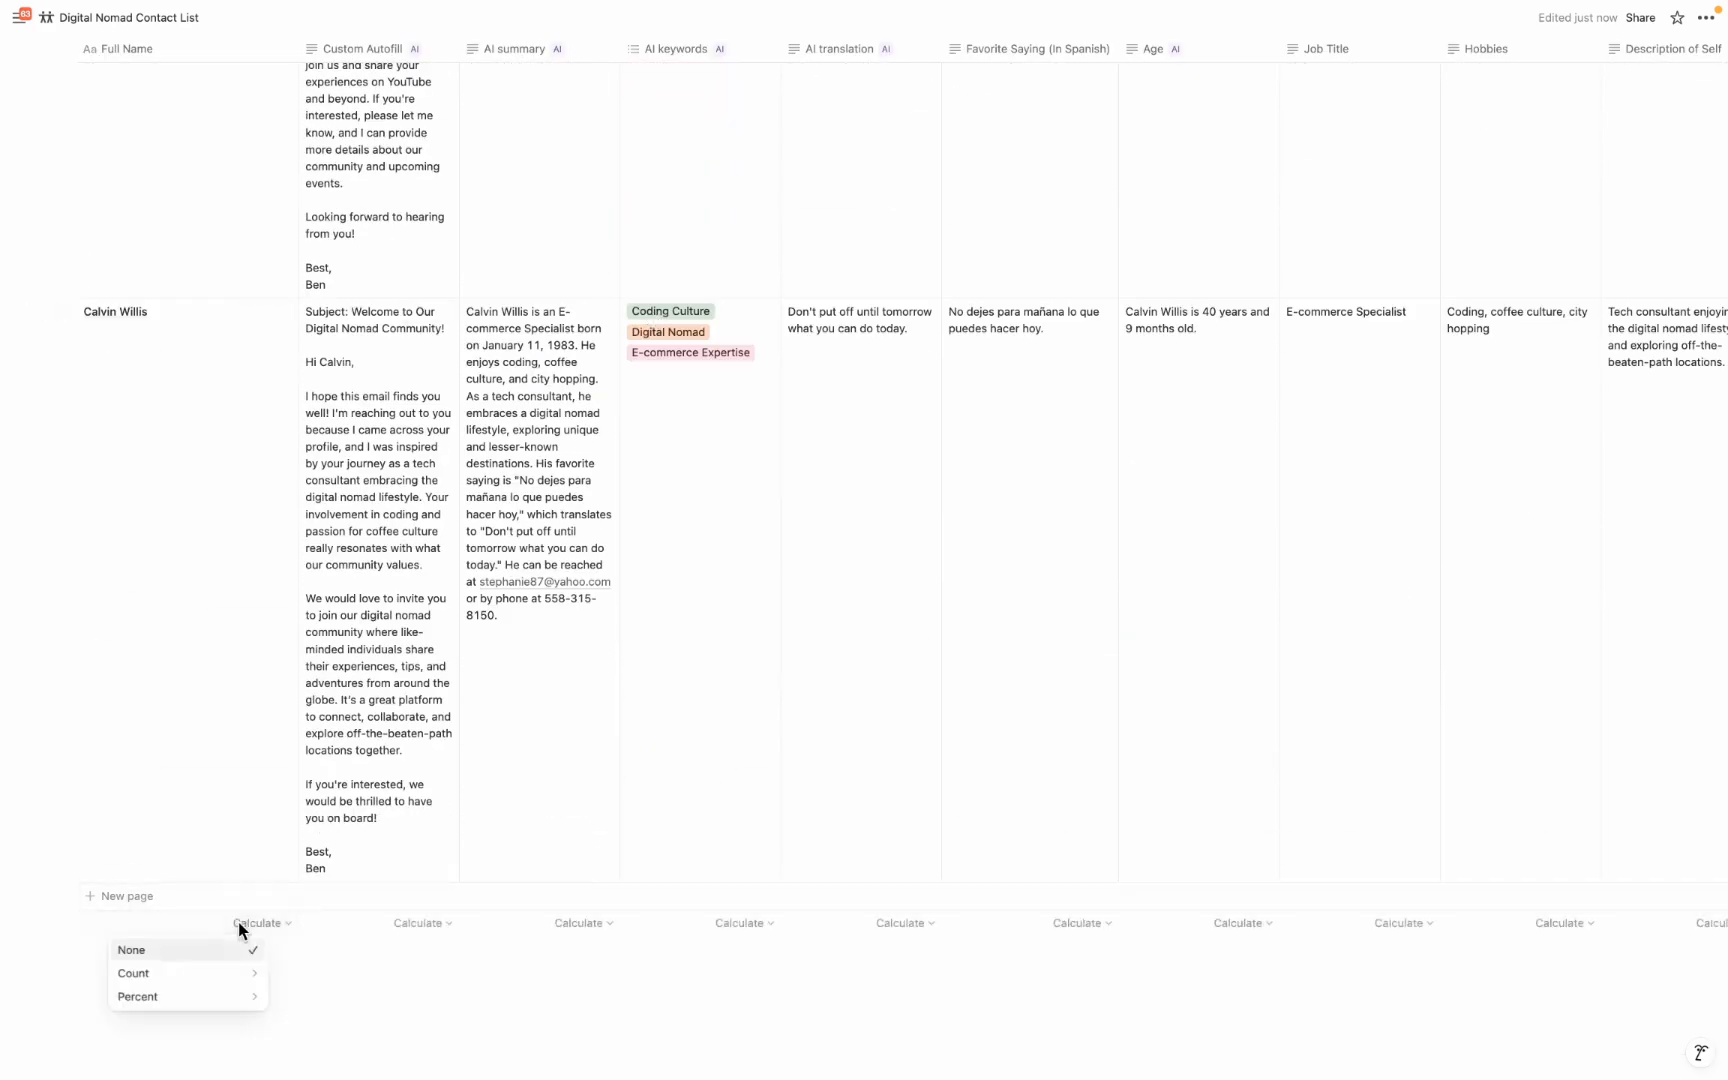
{"action": "mouse_move", "coordinate": [212, 975]}
{"action": "left_click", "coordinate": [308, 960]}
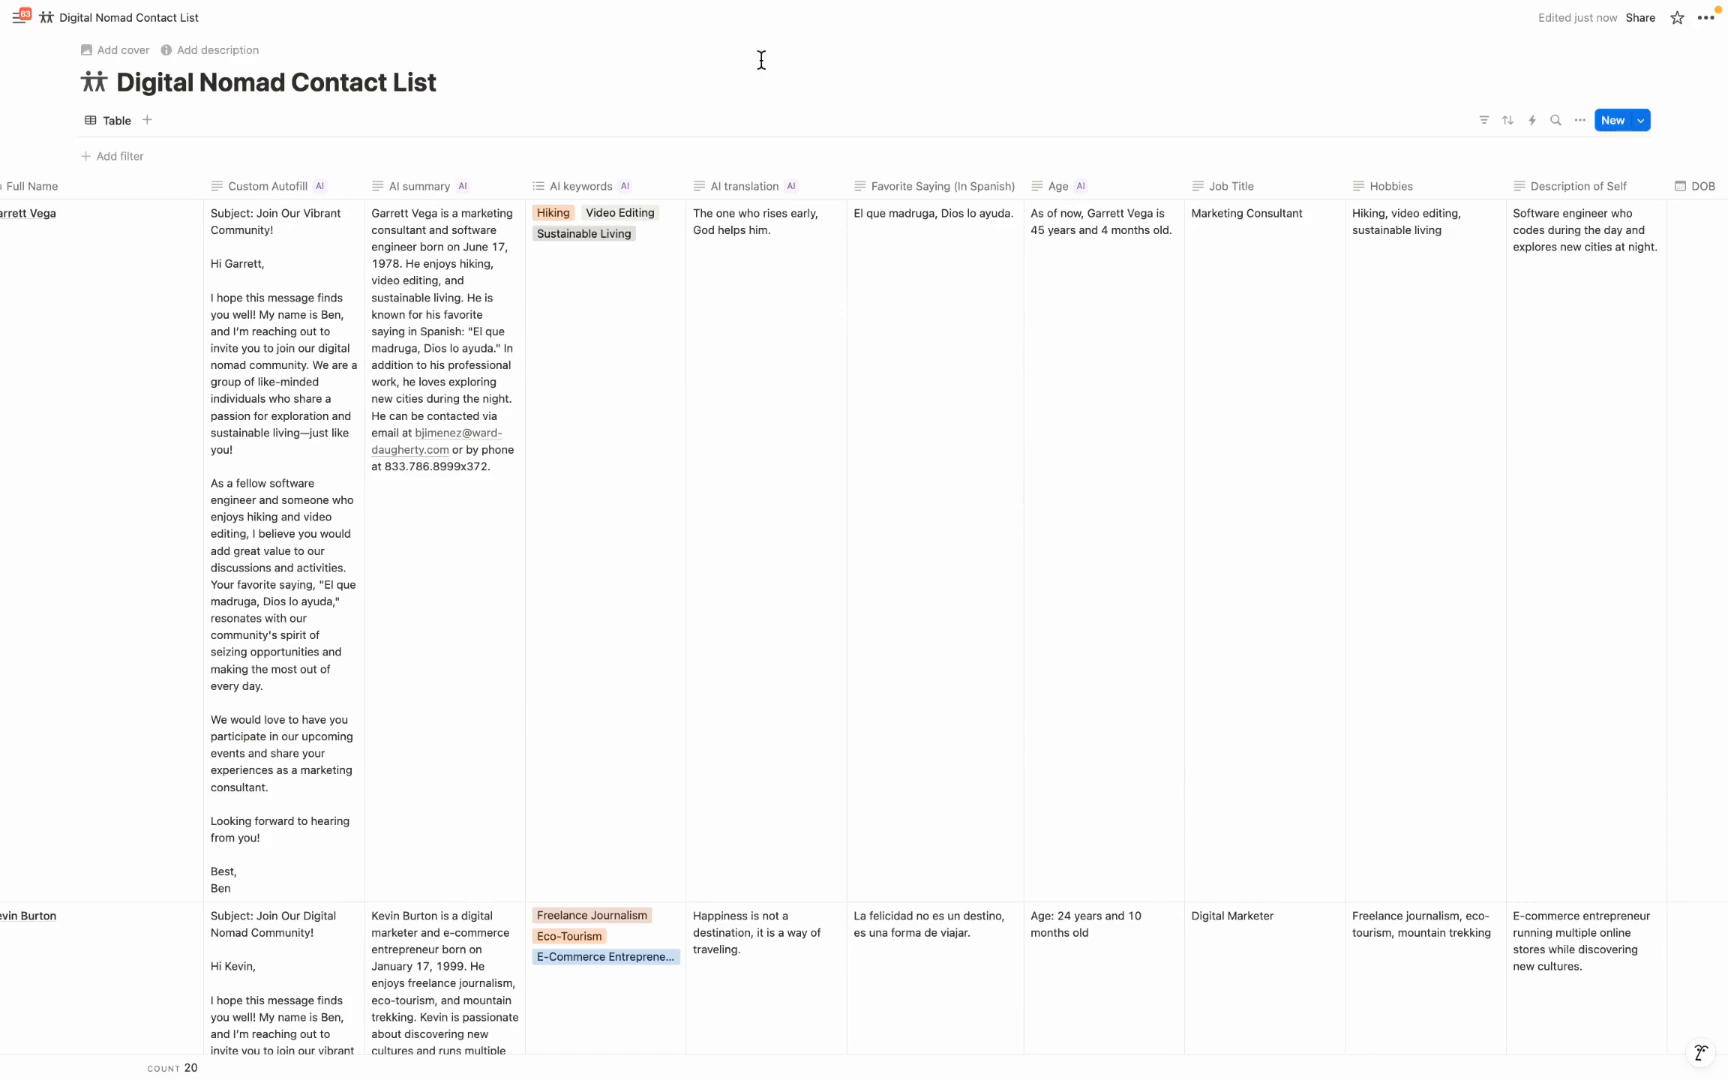
Change the AI translation property's target language to Korean and autofill all pages in the database with it
{"action": "left_click", "coordinate": [783, 186]}
{"action": "left_click", "coordinate": [760, 258]}
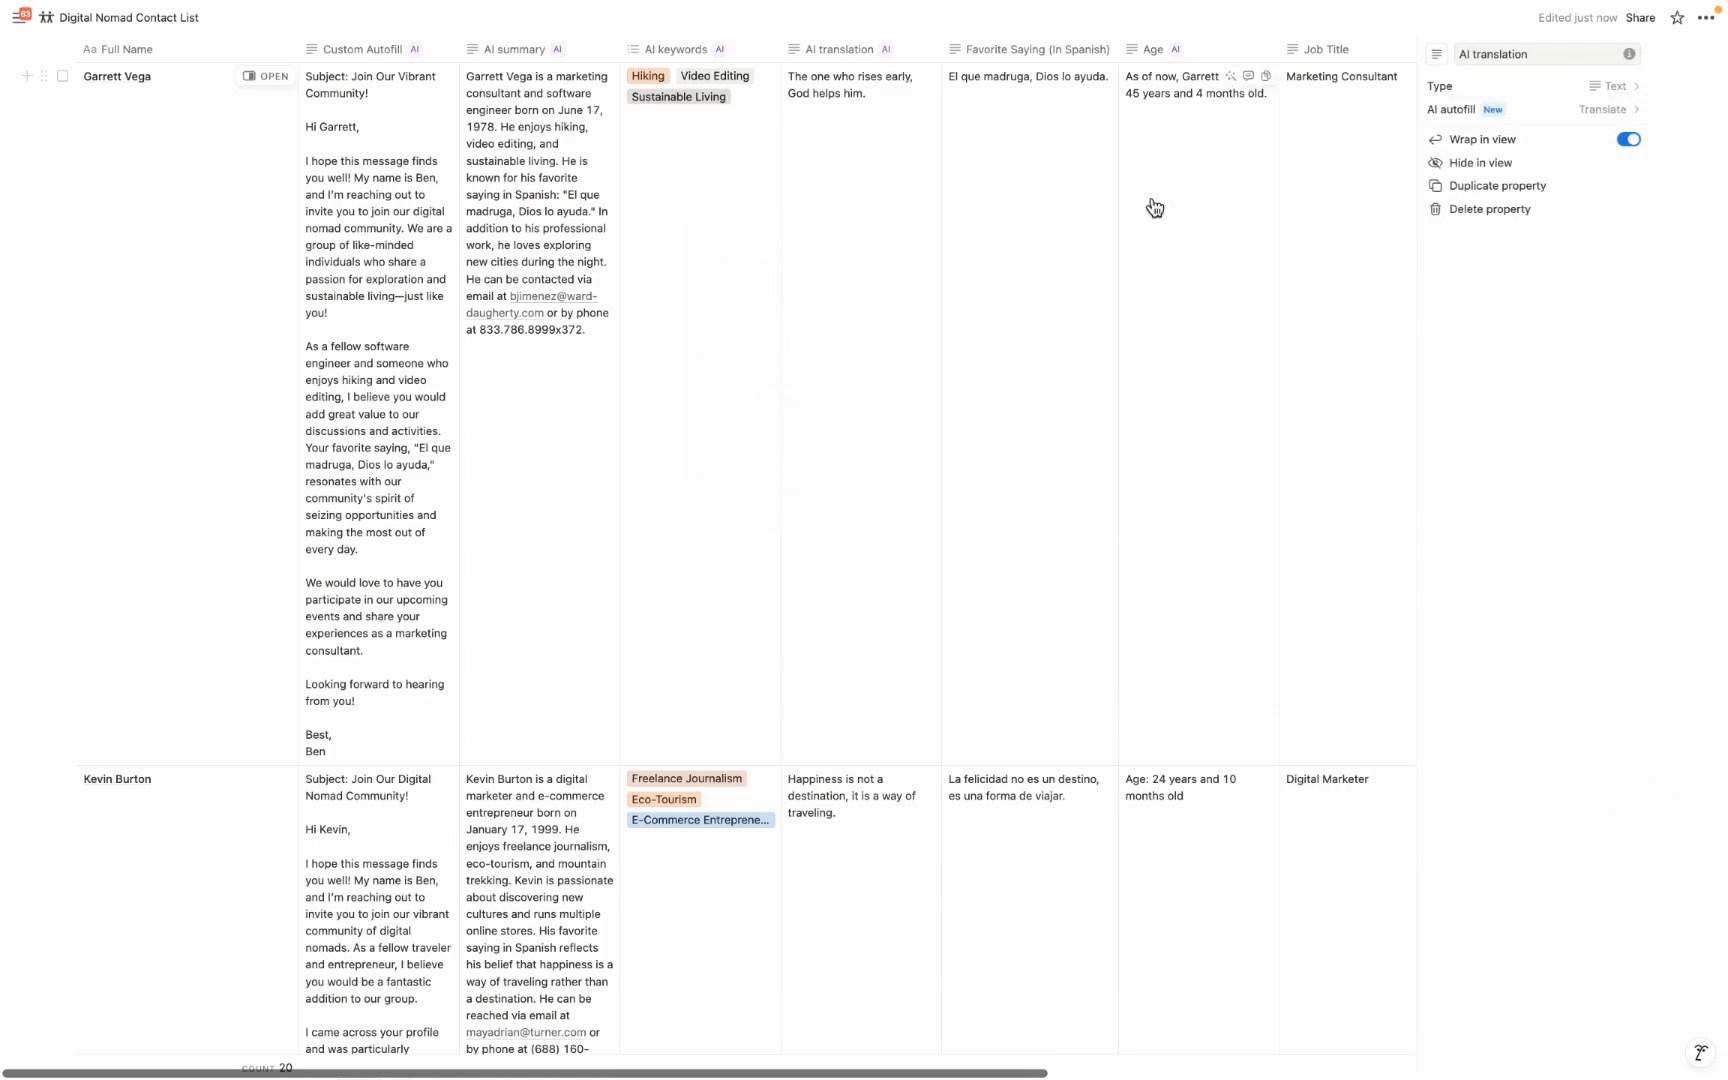
{"action": "left_click", "coordinate": [1526, 138]}
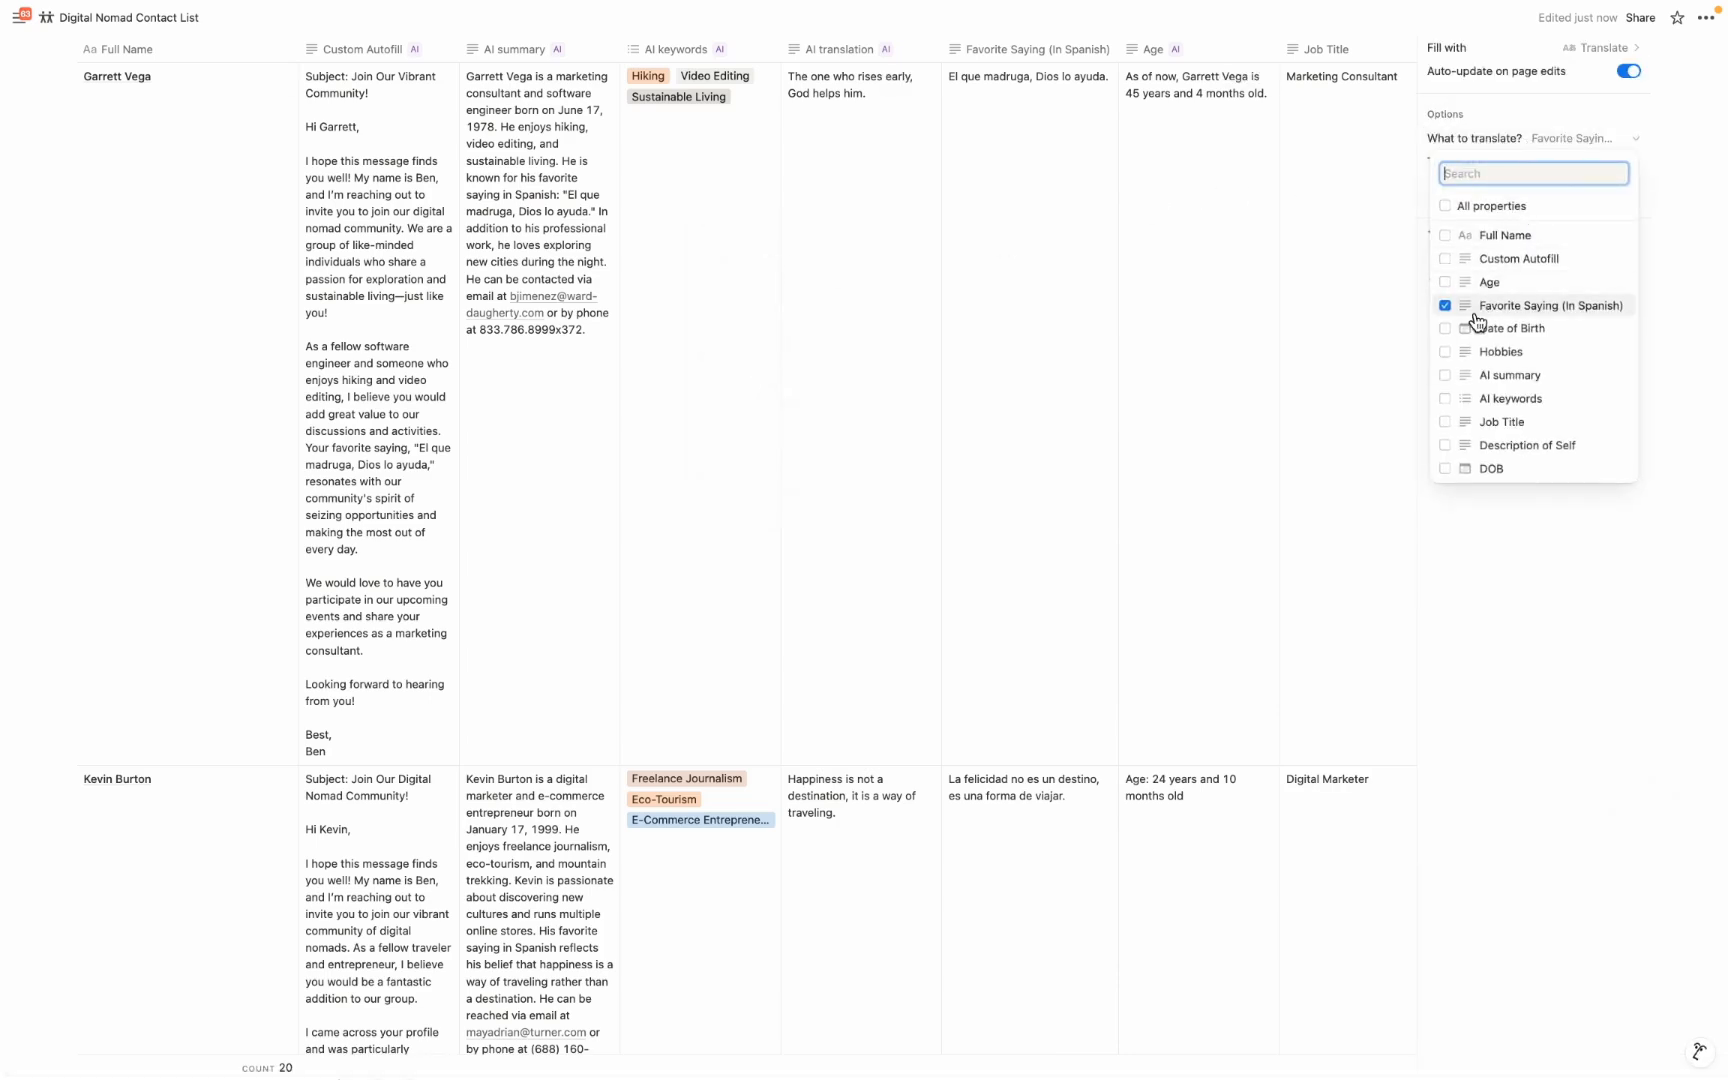
{"action": "left_click", "coordinate": [1526, 161]}
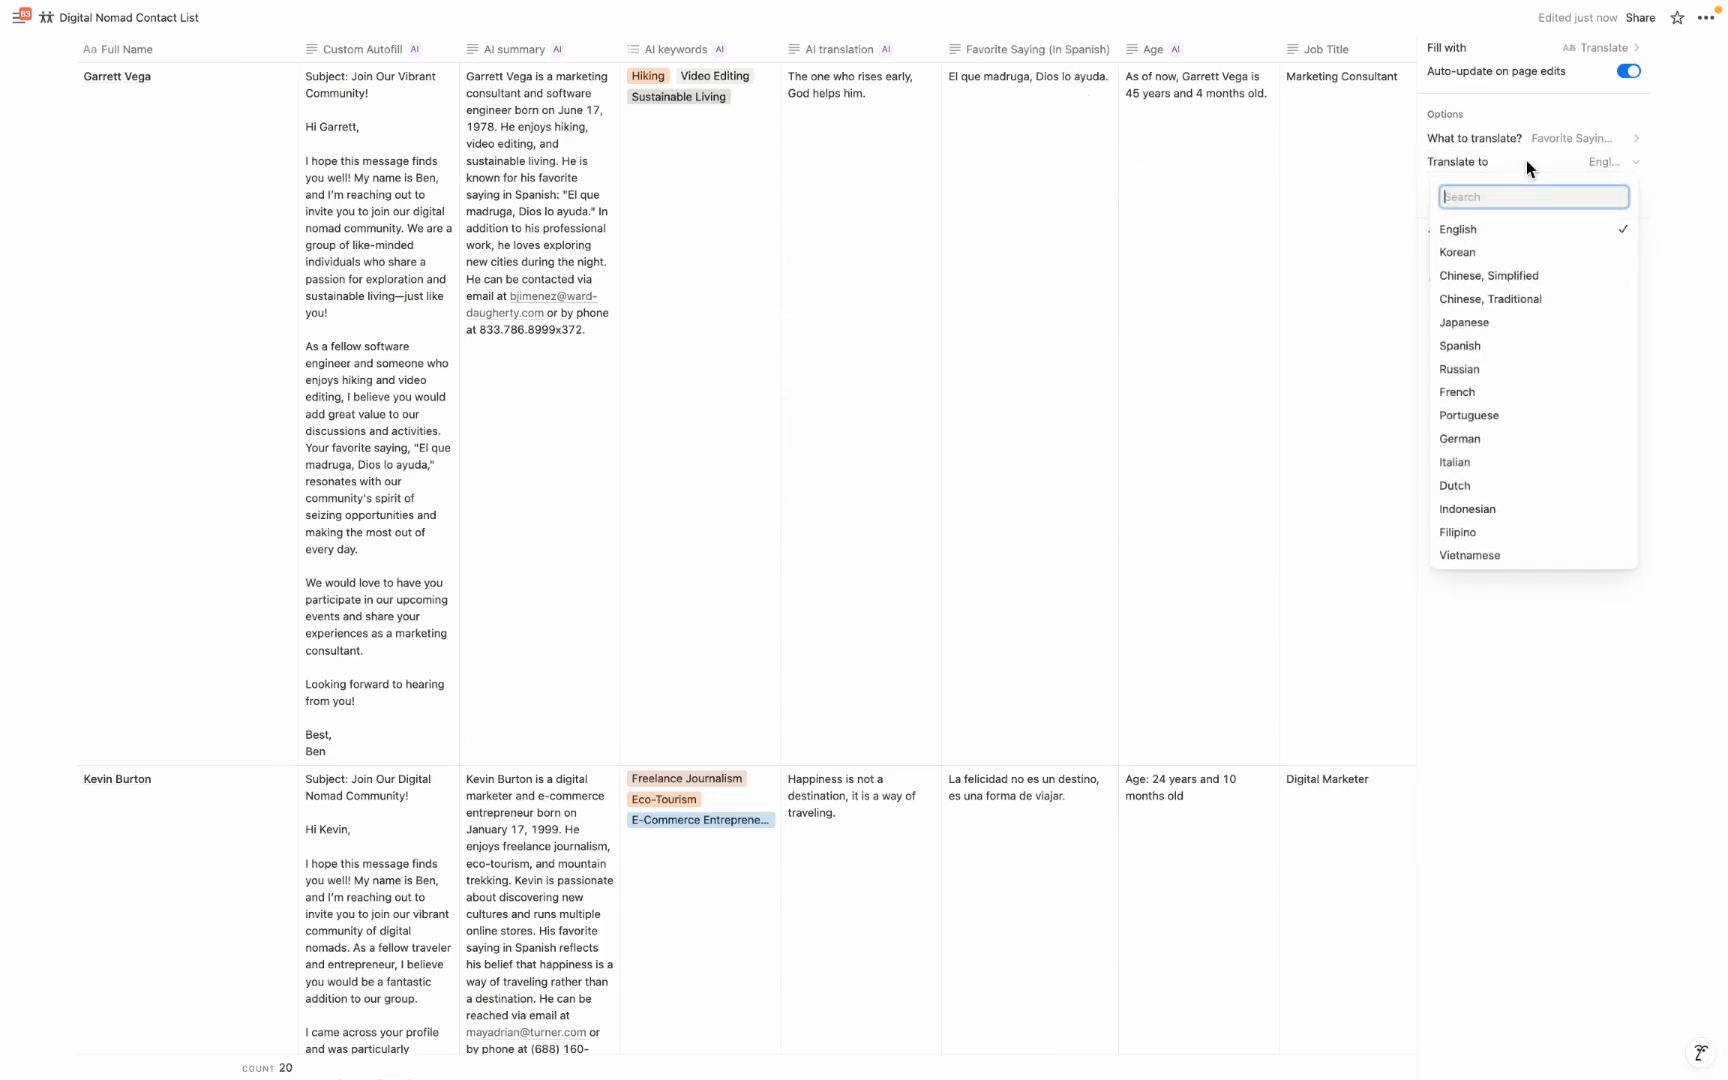
{"action": "left_click", "coordinate": [1473, 256]}
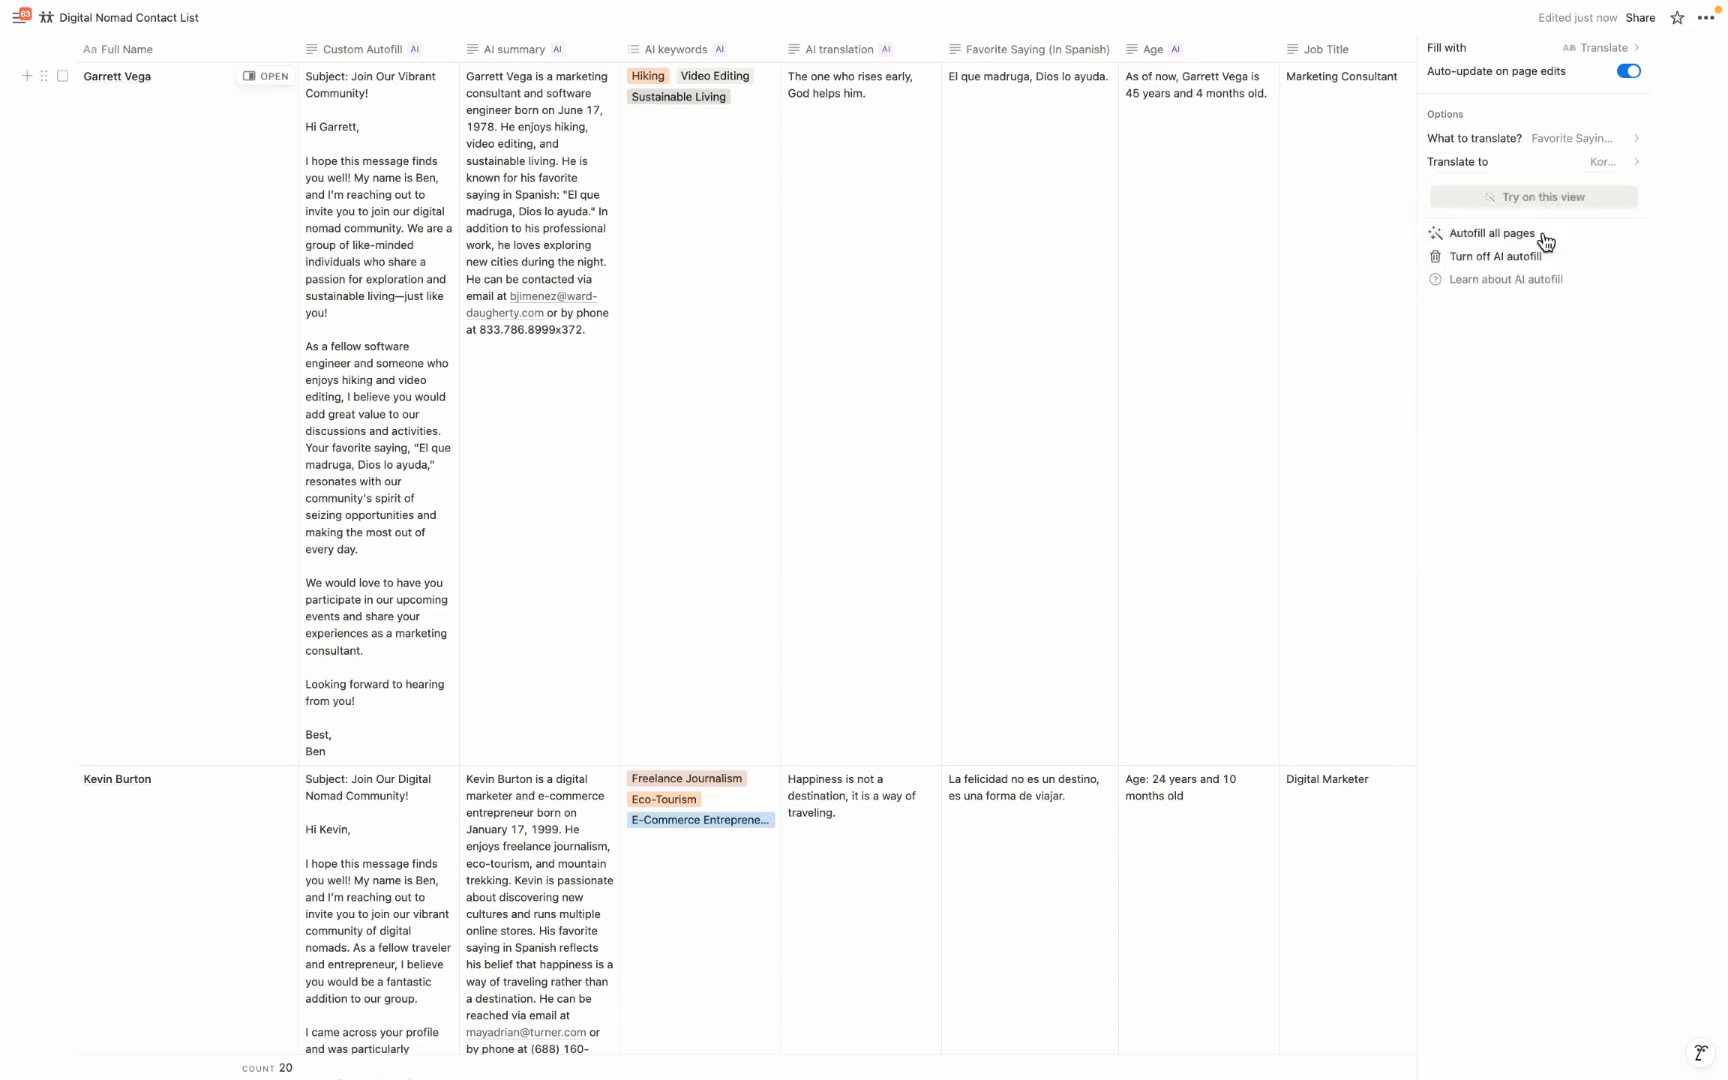
{"action": "left_click", "coordinate": [1545, 241]}
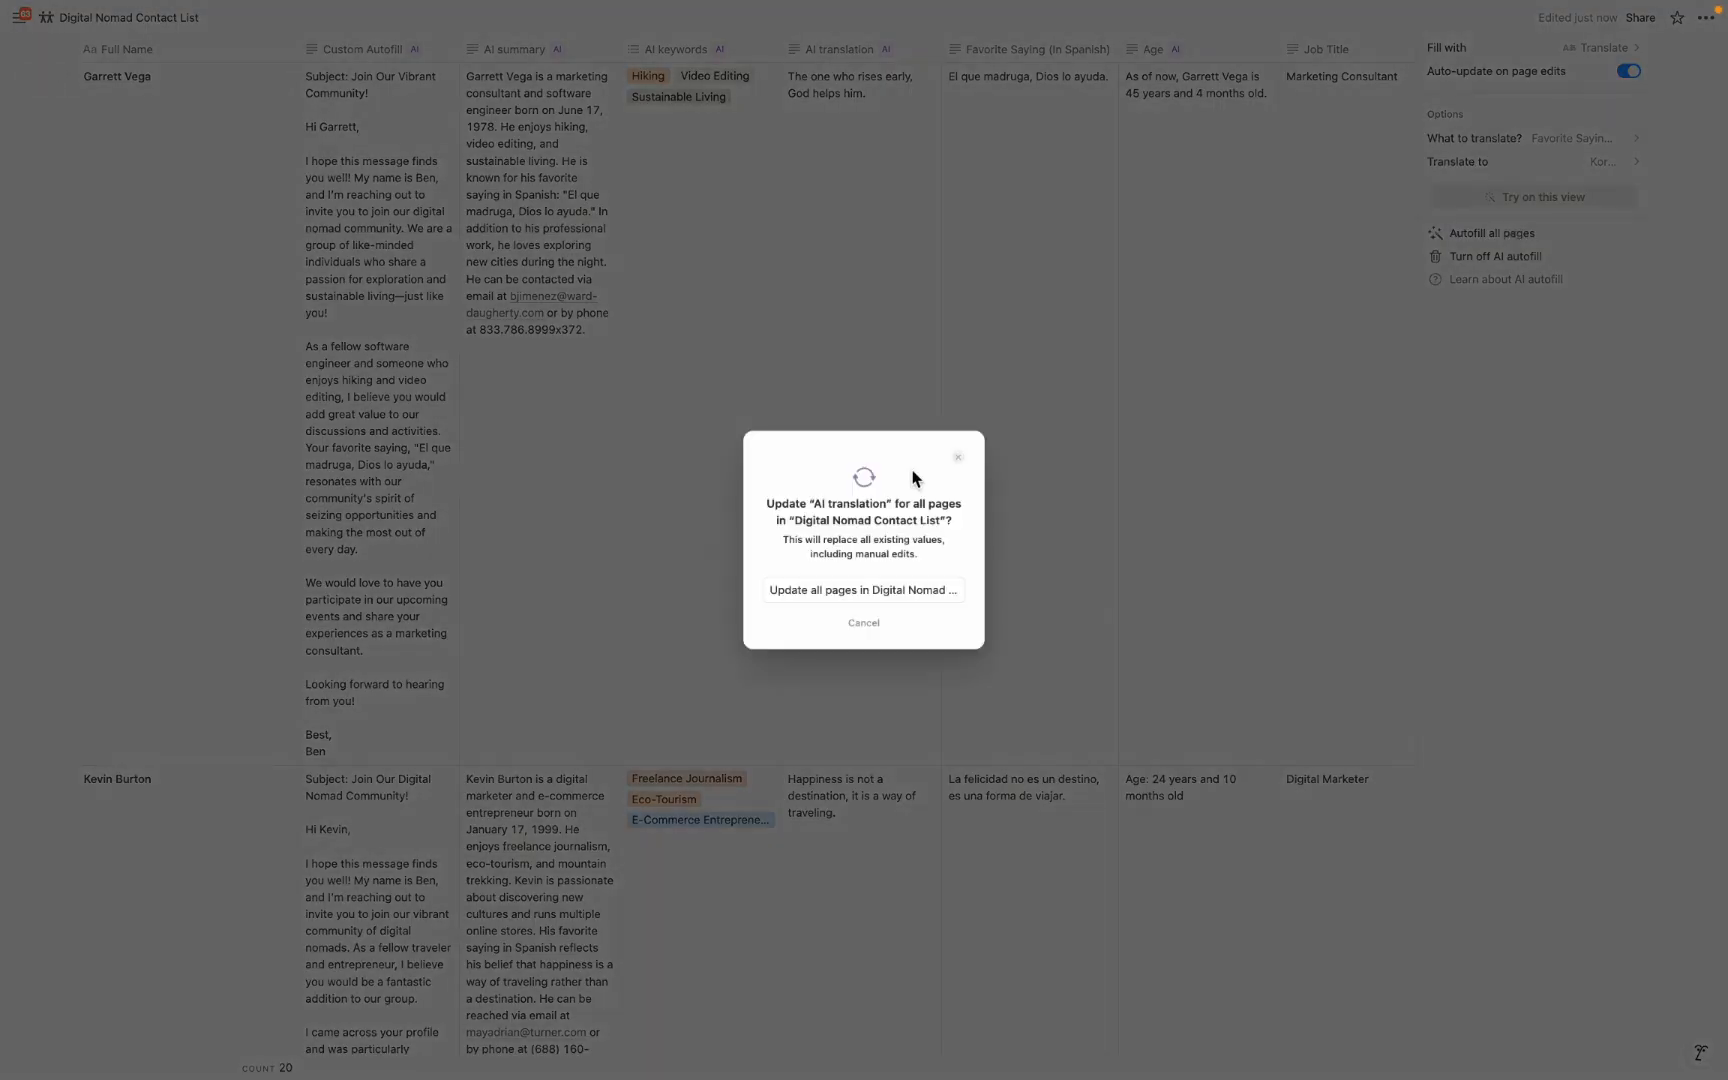
{"action": "left_click", "coordinate": [882, 587]}
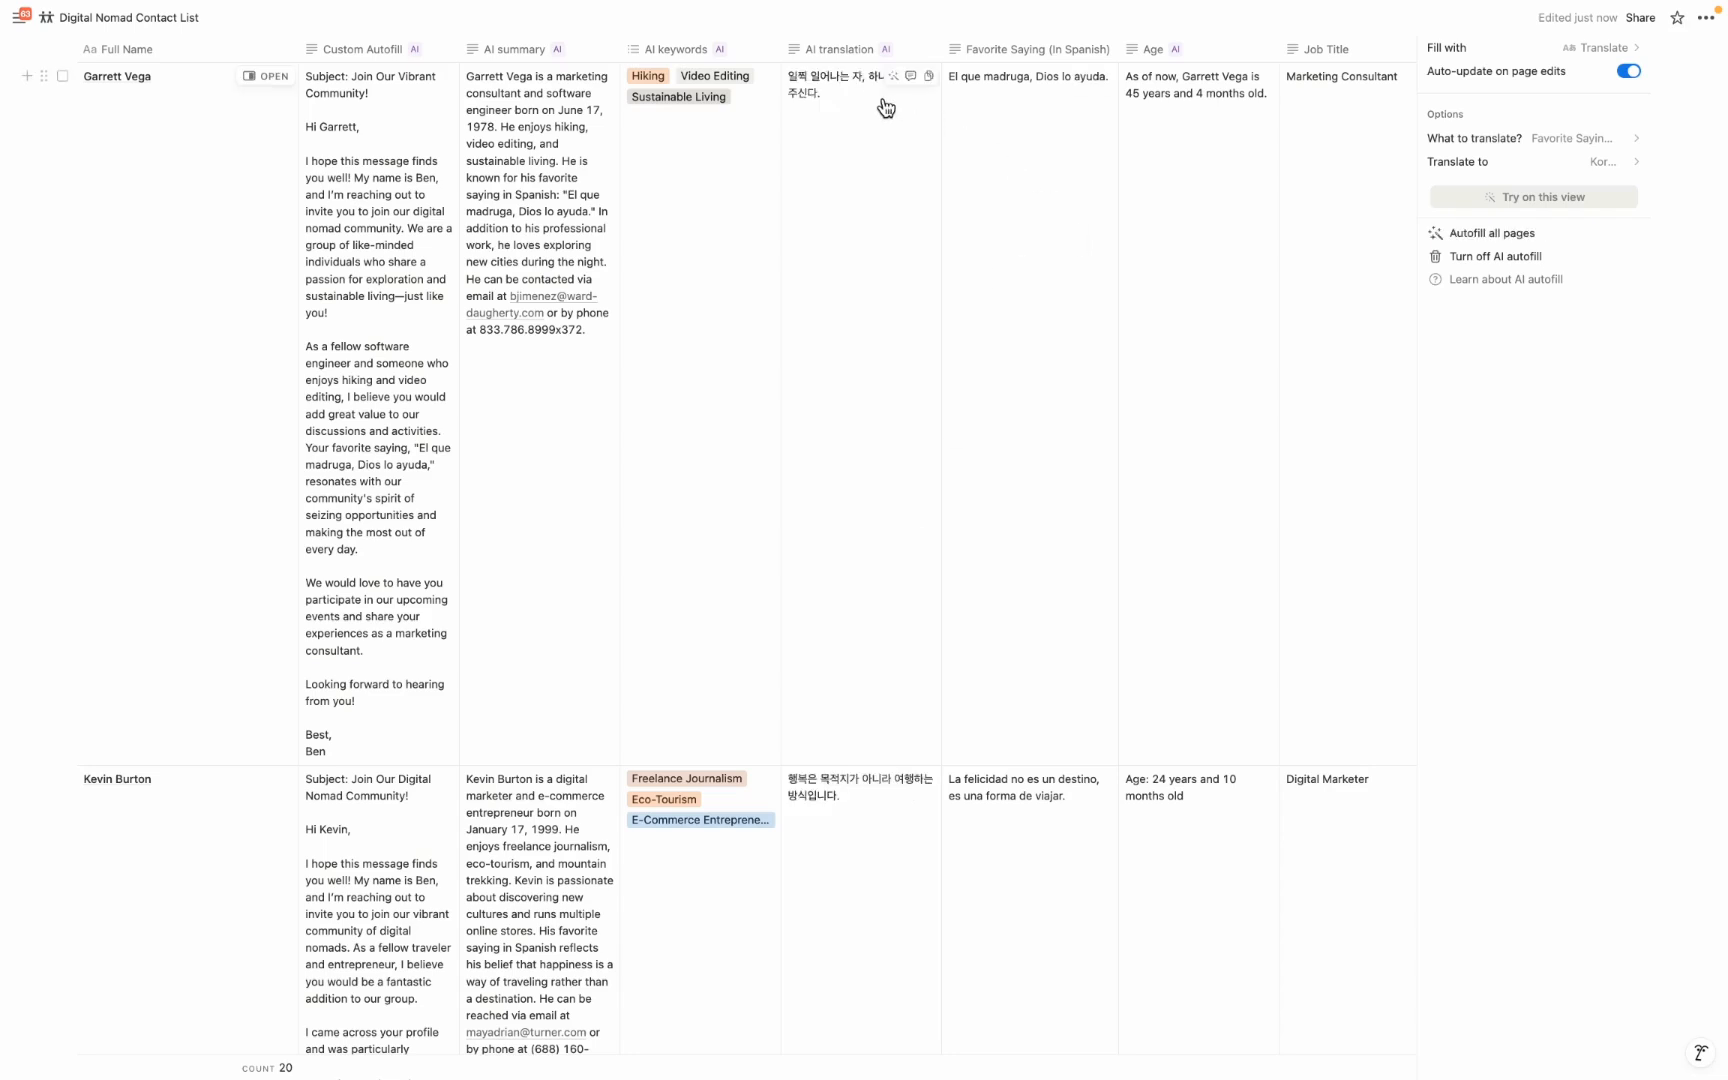
{"action": "left_click", "coordinate": [593, 19]}
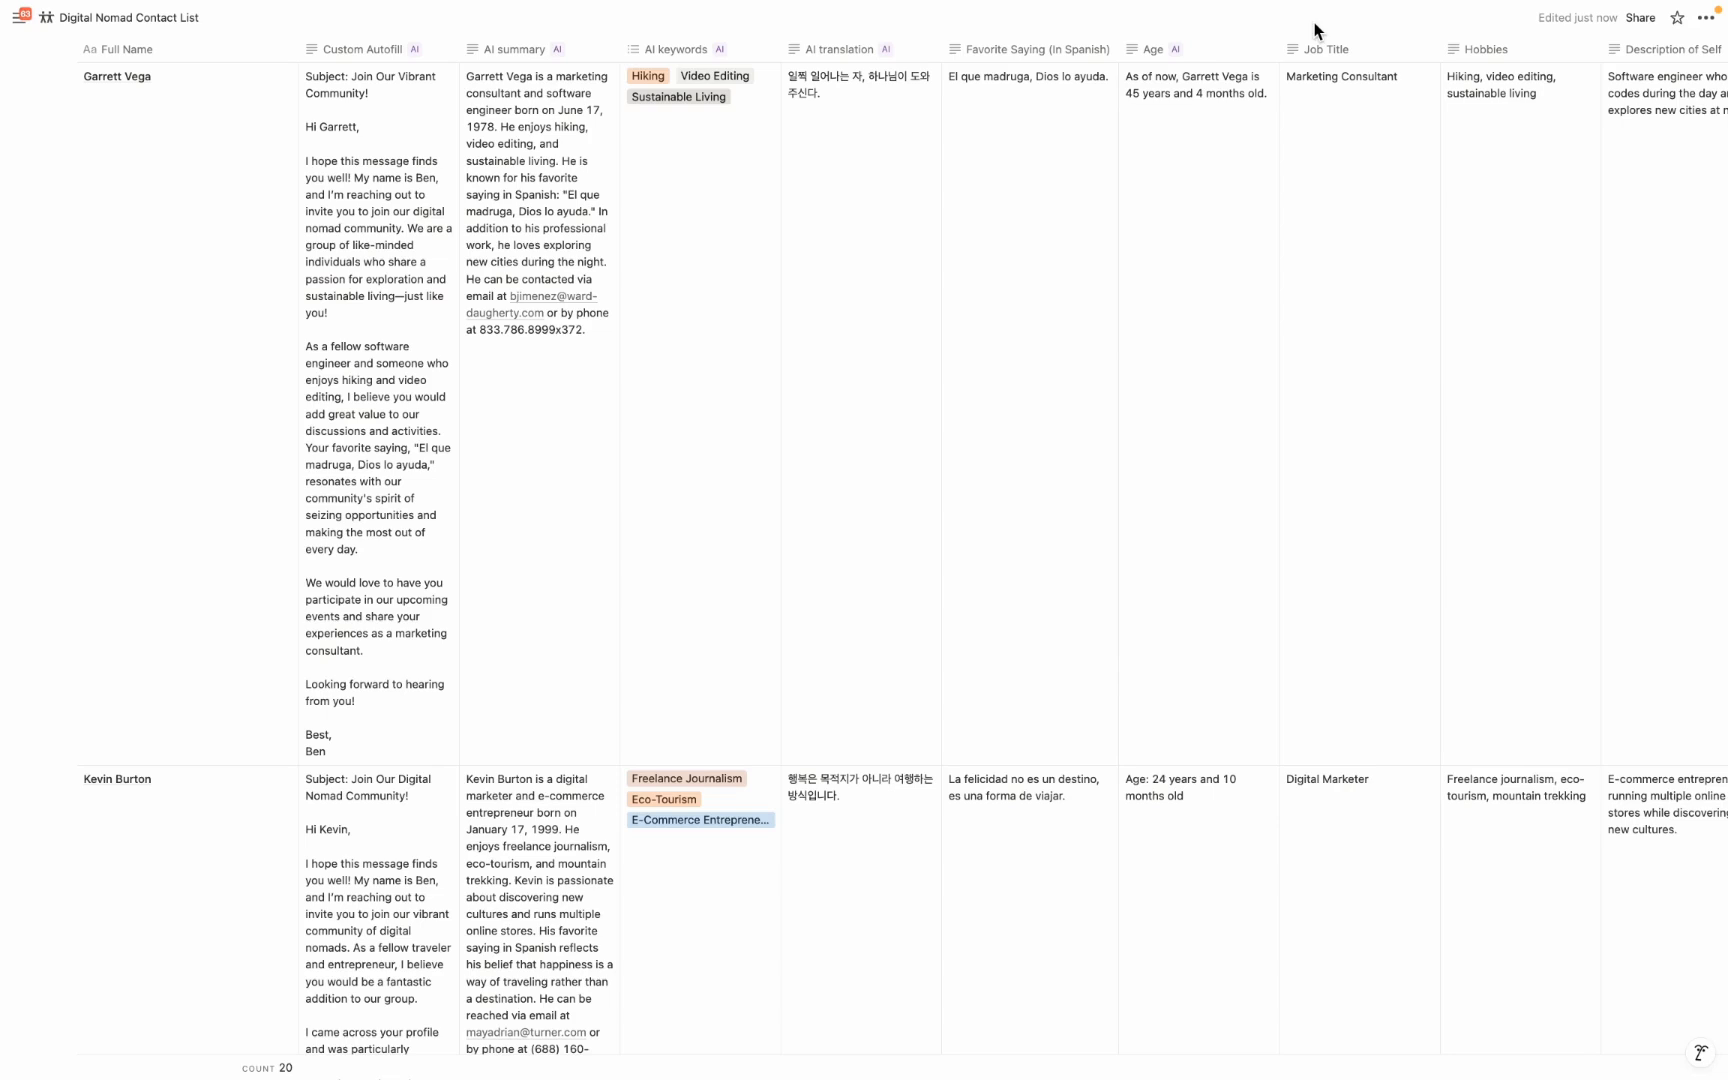
Examine the Age property's custom autofill prompt and compare the generated ages with the Date of Birth column
{"action": "left_click", "coordinate": [1210, 48]}
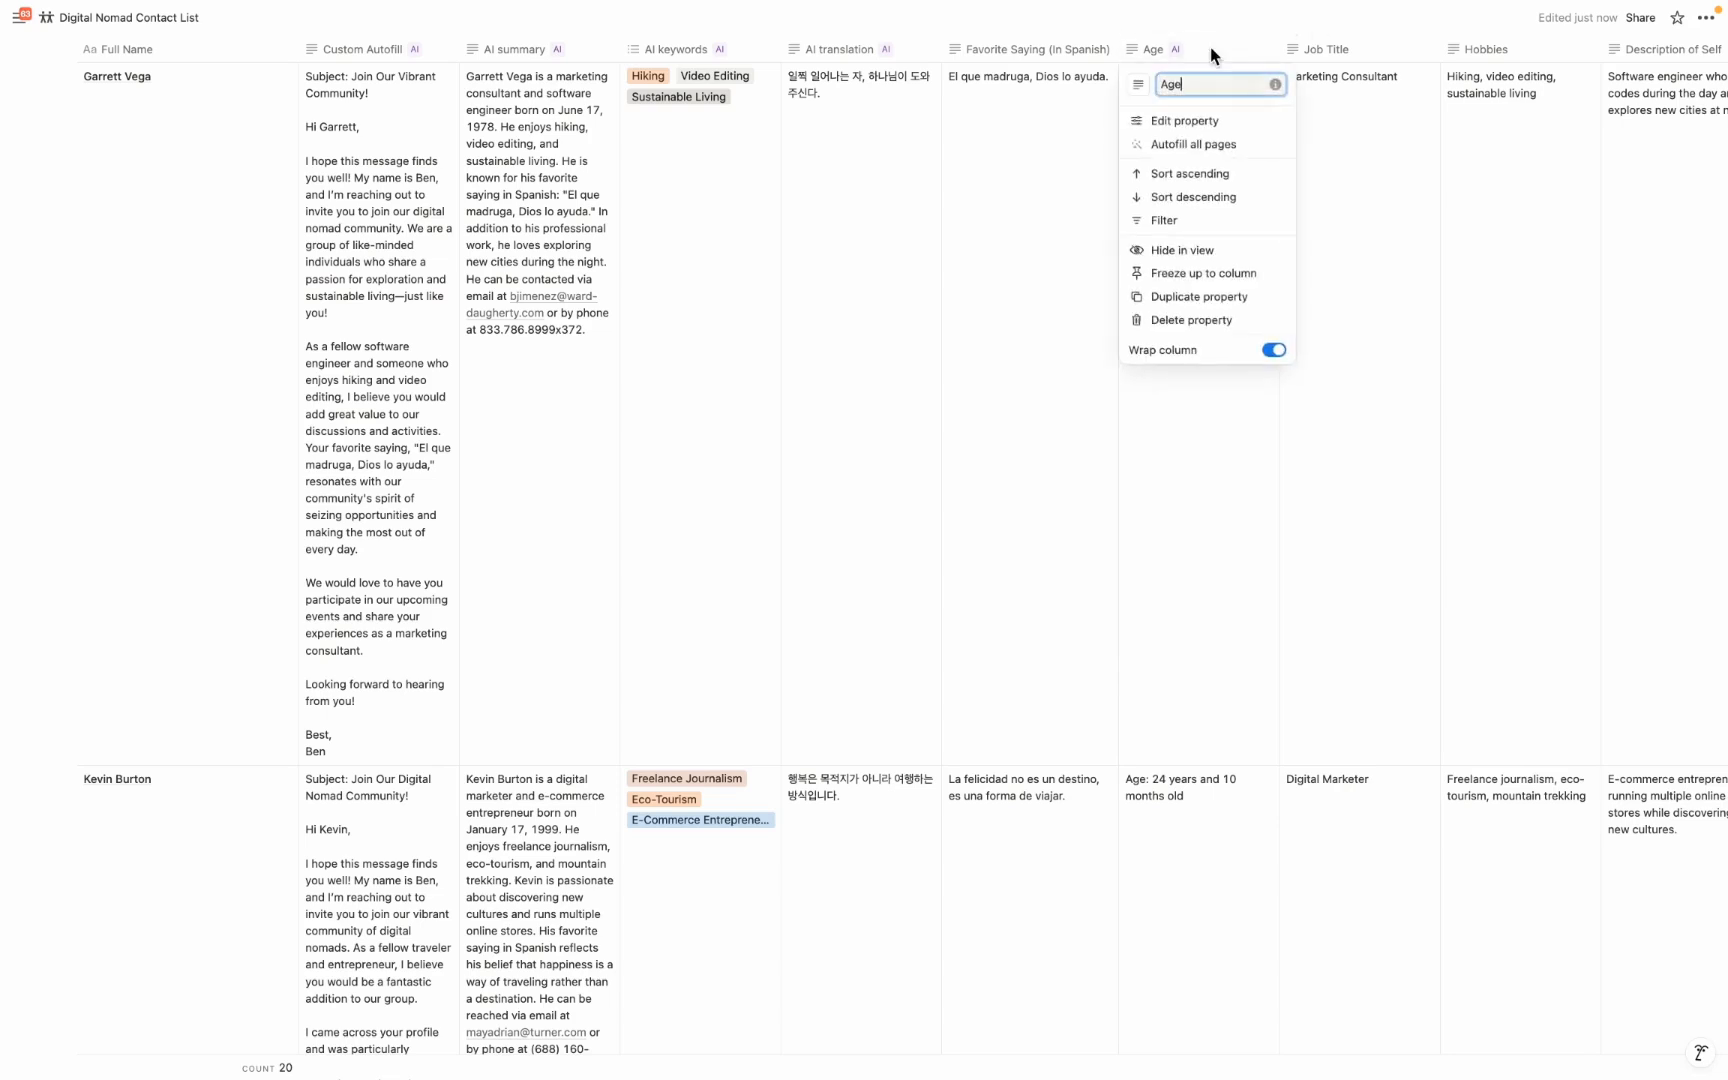
{"action": "left_click", "coordinate": [1210, 124]}
{"action": "left_click", "coordinate": [1555, 110]}
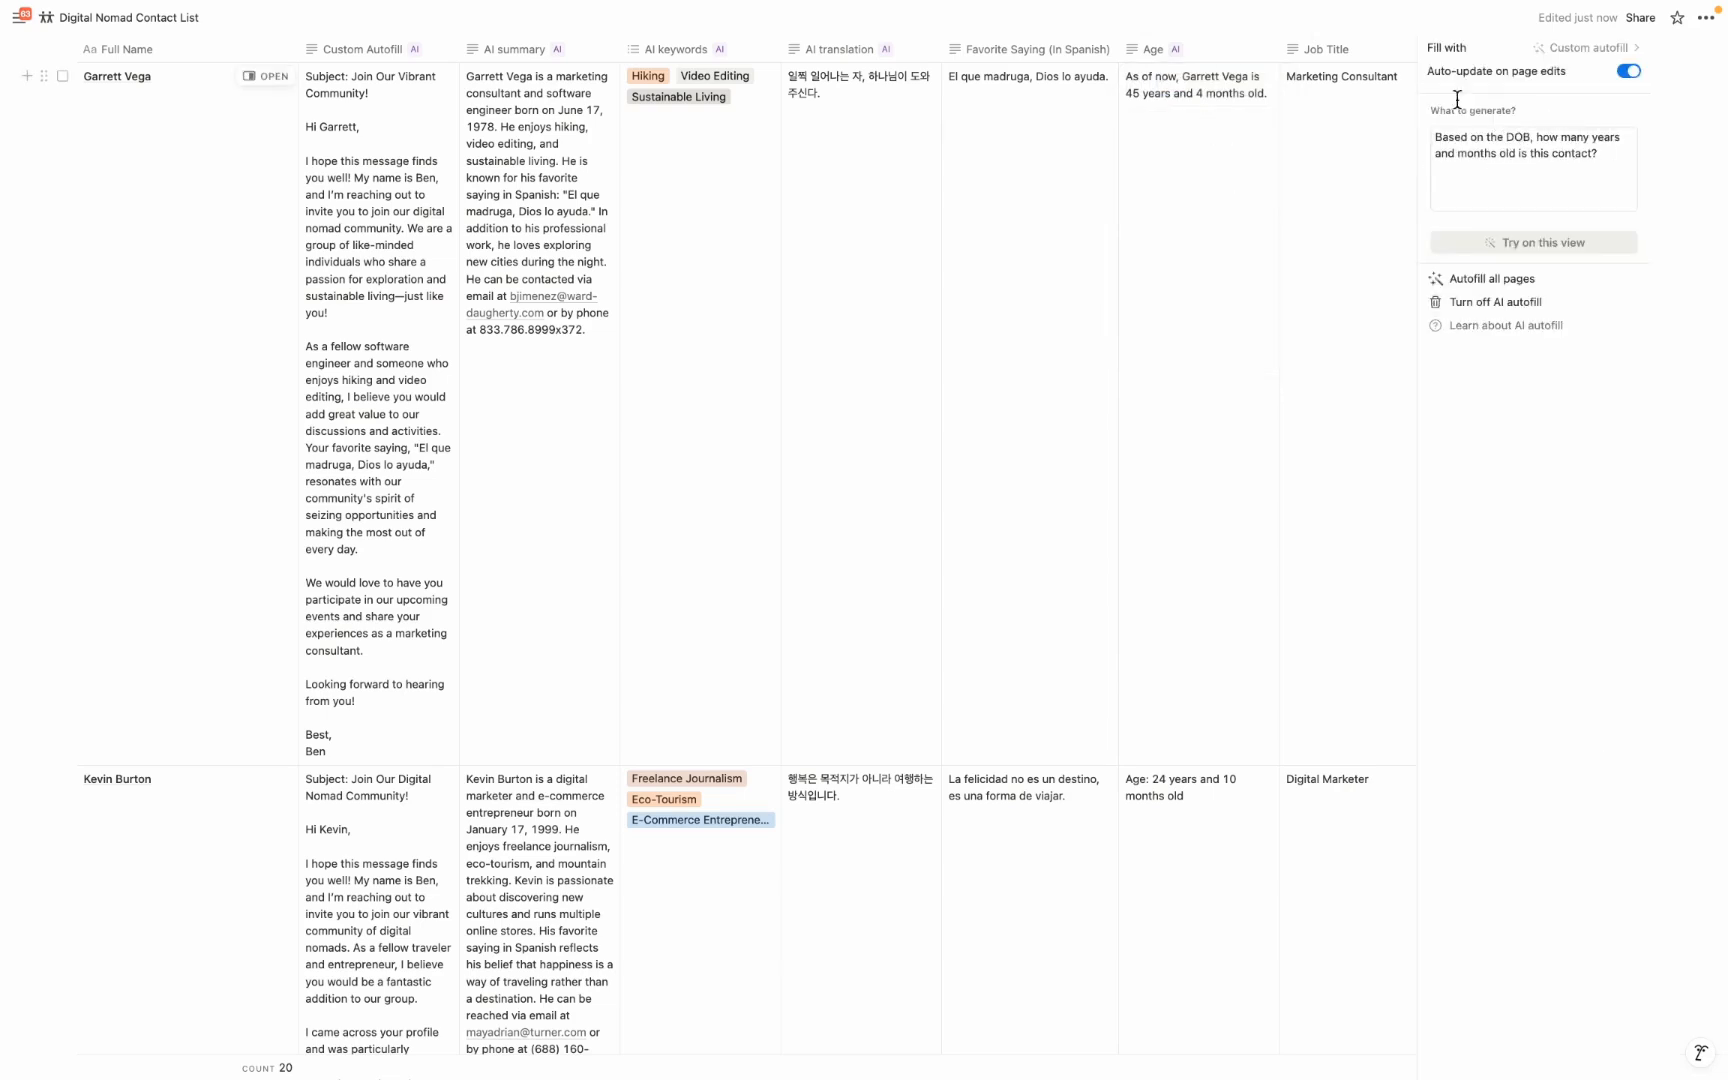
{"action": "left_click", "coordinate": [1283, 24]}
{"action": "scroll", "coordinate": [1035, 302], "scroll_direction": "right", "scroll_amount": 7}
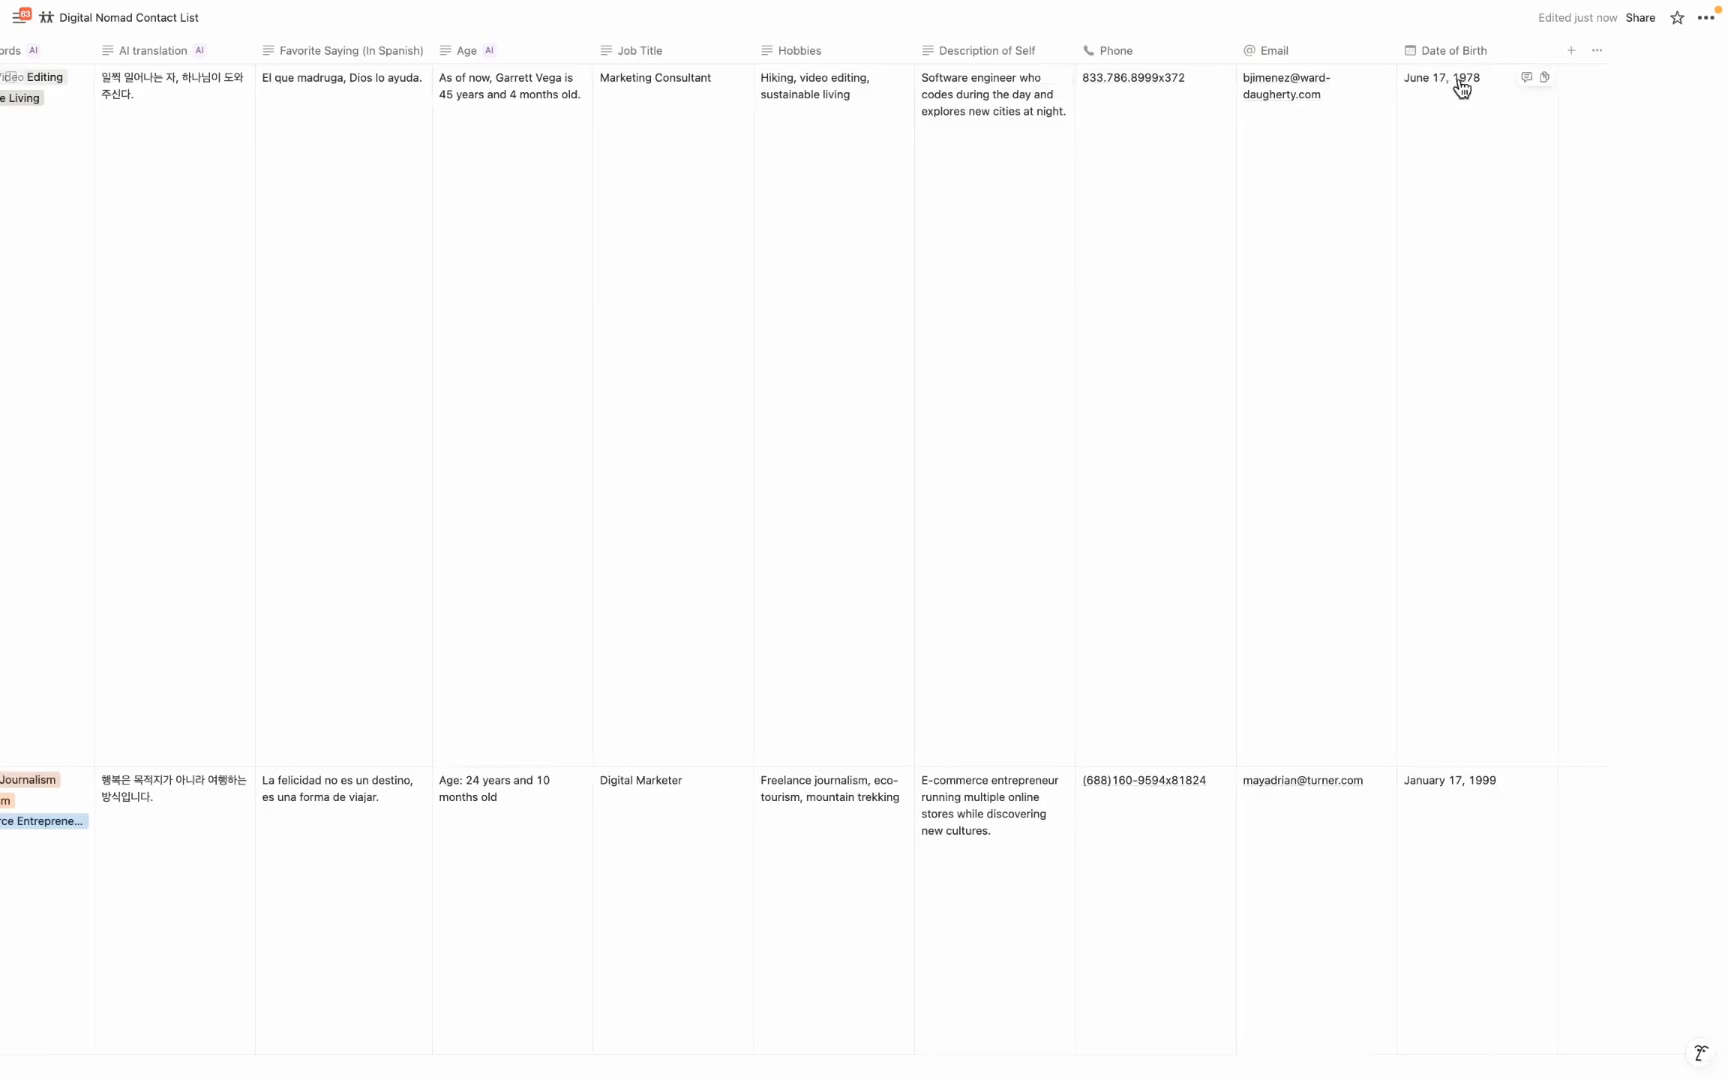
{"action": "scroll", "coordinate": [660, 207], "scroll_direction": "right", "scroll_amount": 1}
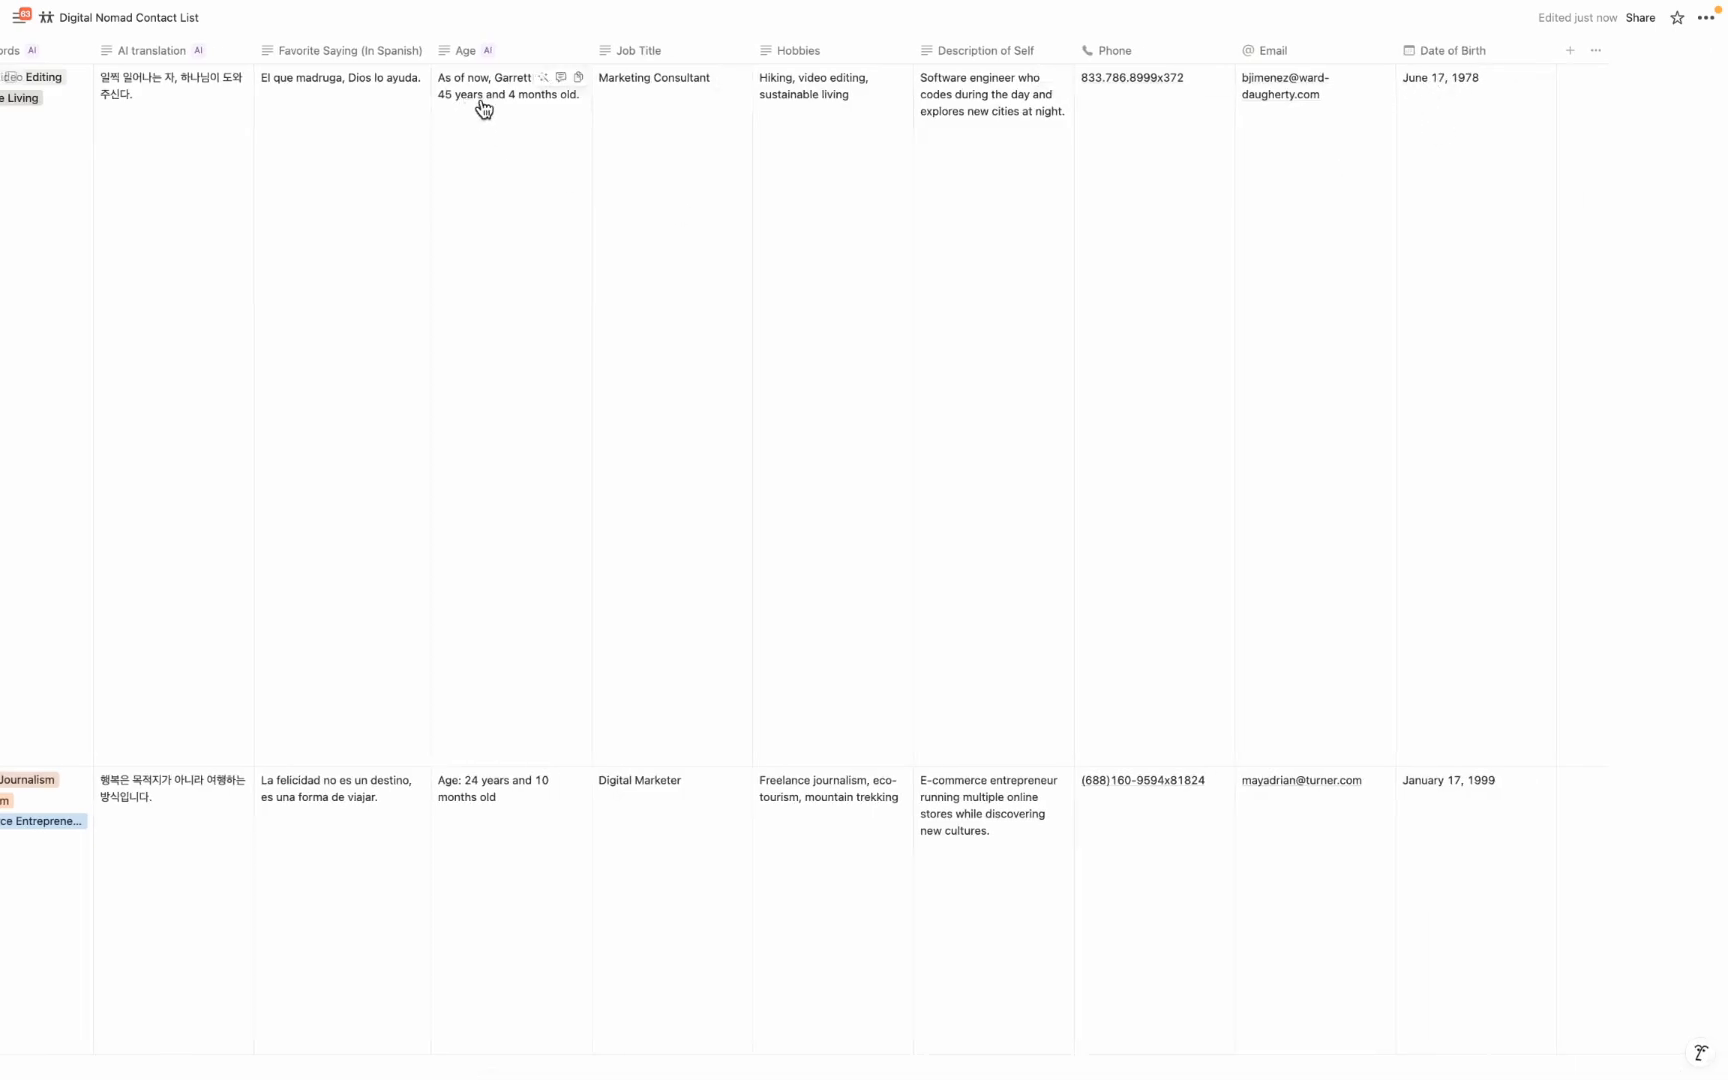
Examine the AI autofill settings and prompt of the Custom Autofill property that generates the invitation emails
{"action": "scroll", "coordinate": [485, 112], "scroll_direction": "left", "scroll_amount": 10}
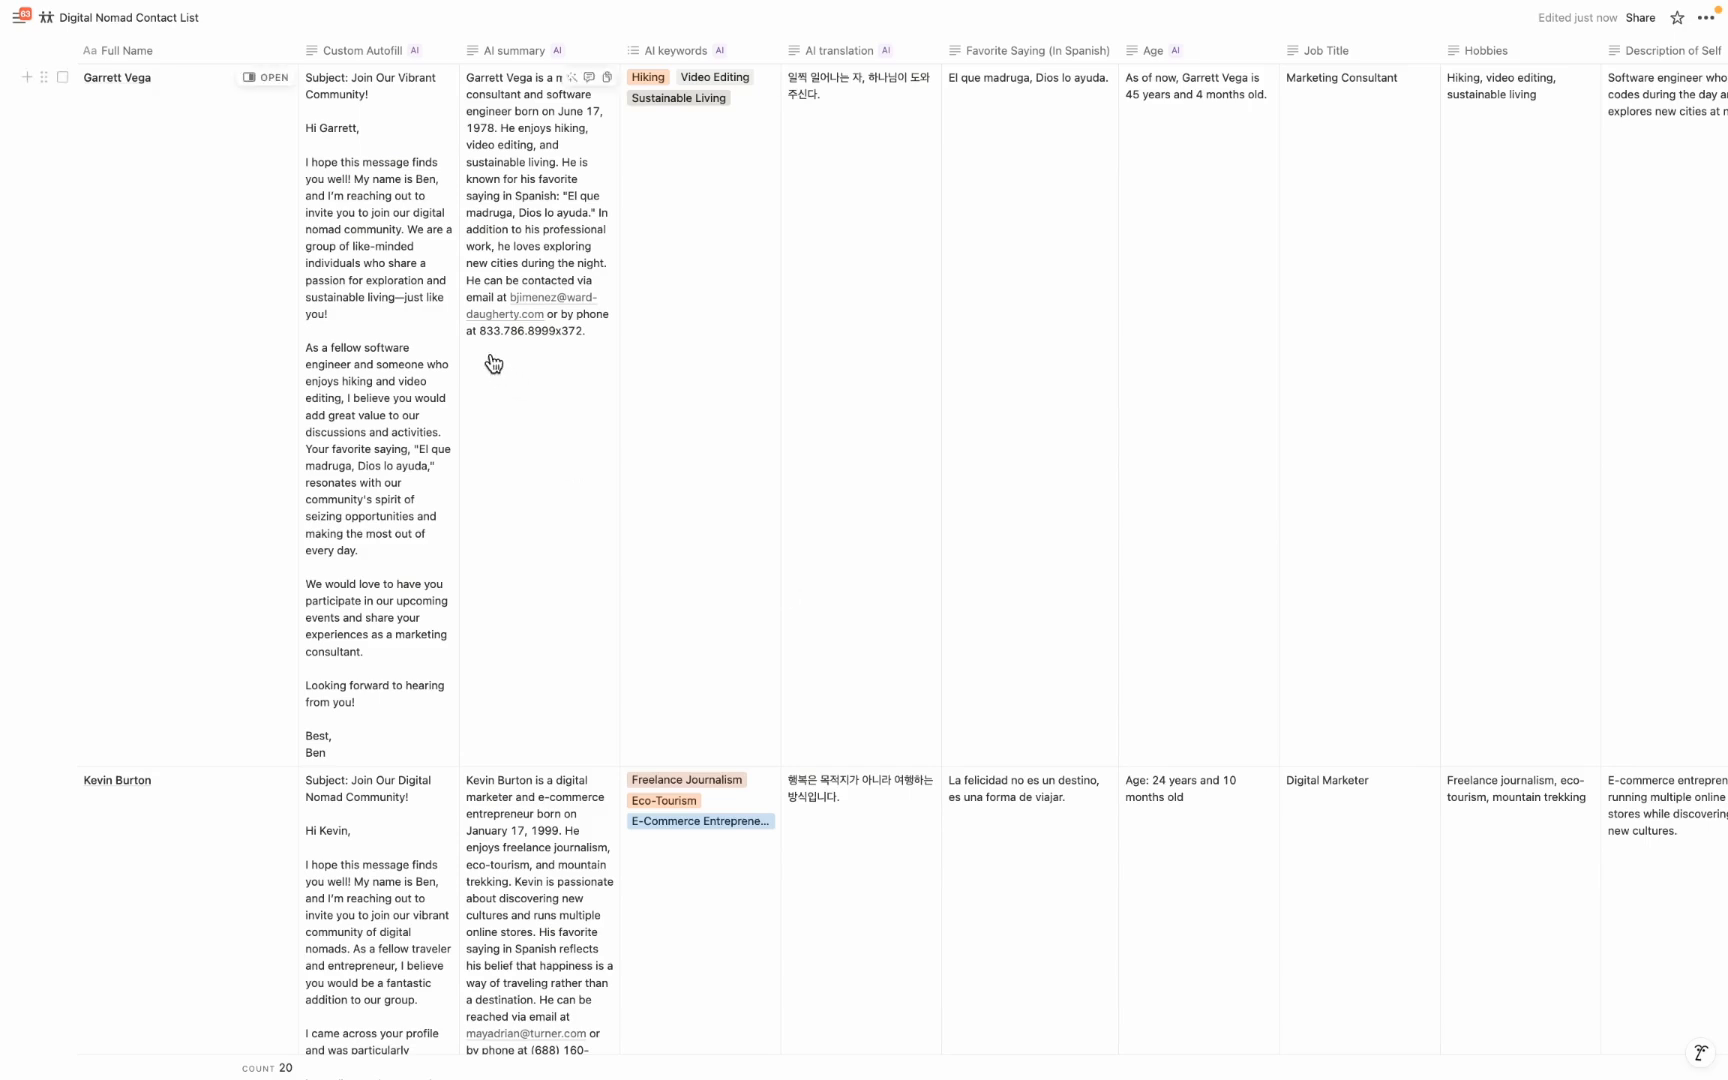
{"action": "left_click", "coordinate": [377, 52]}
{"action": "left_click", "coordinate": [382, 124]}
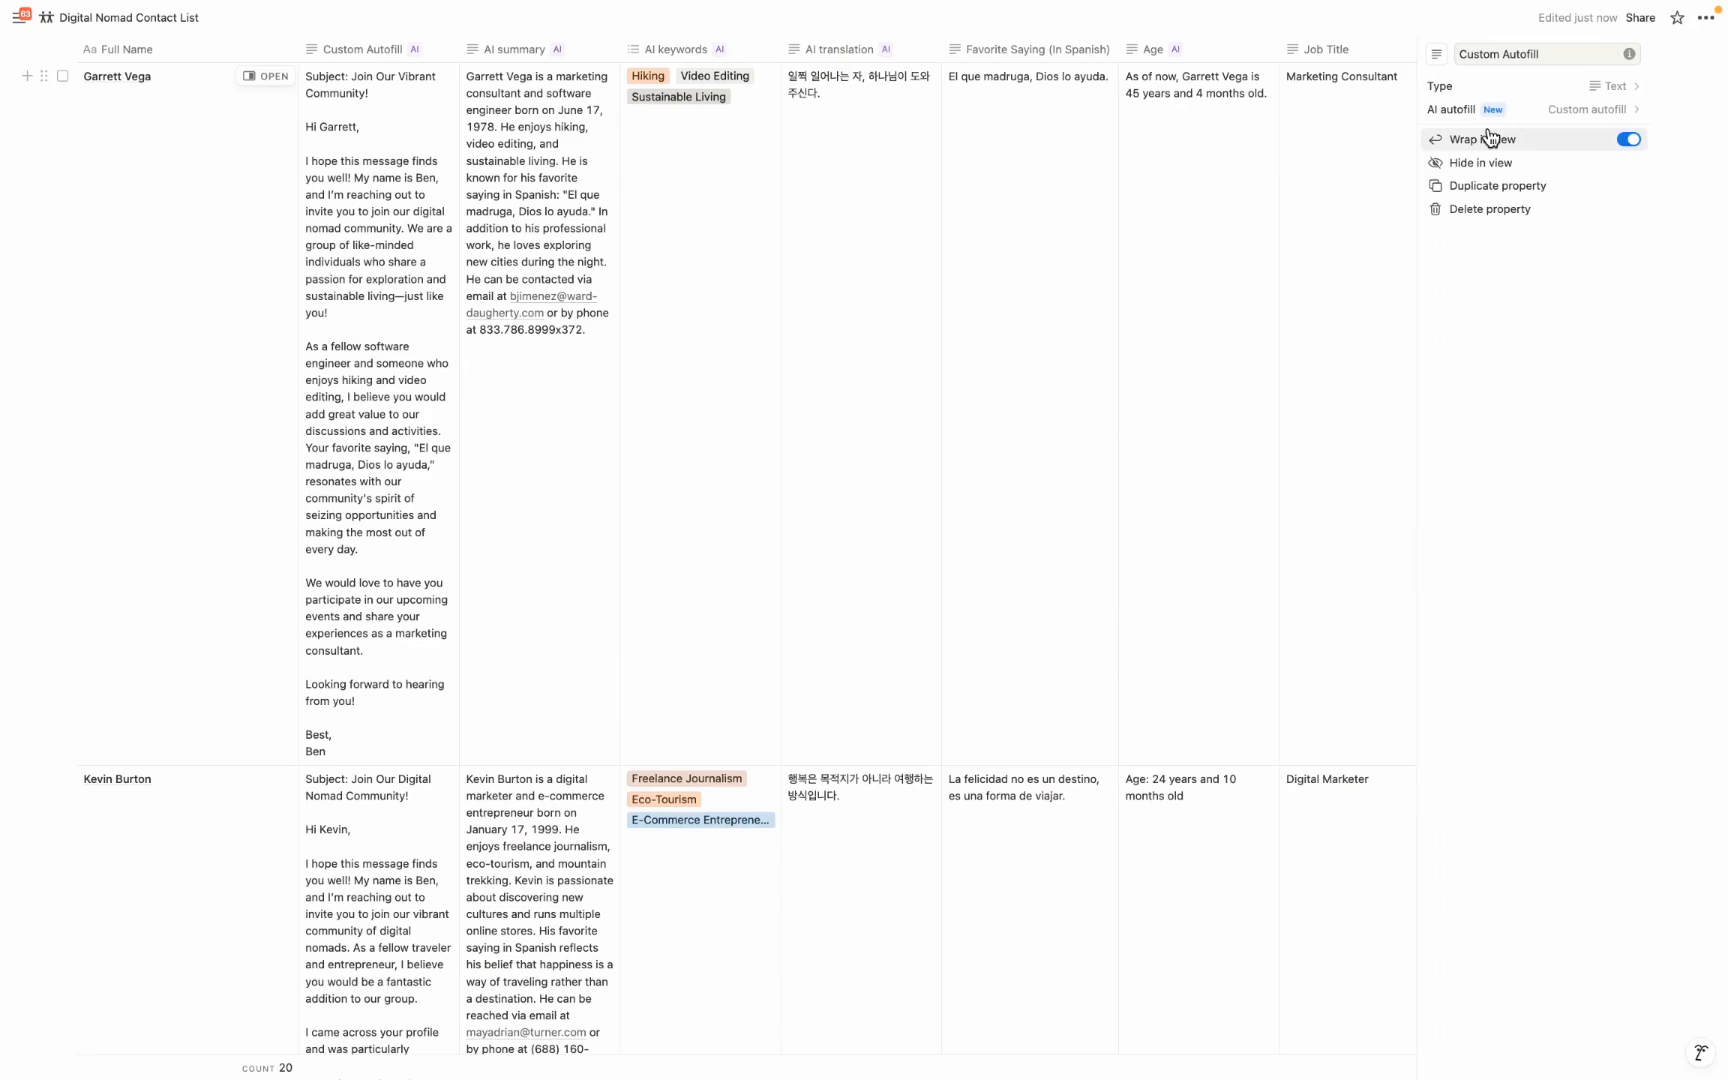
{"action": "left_click", "coordinate": [1540, 112]}
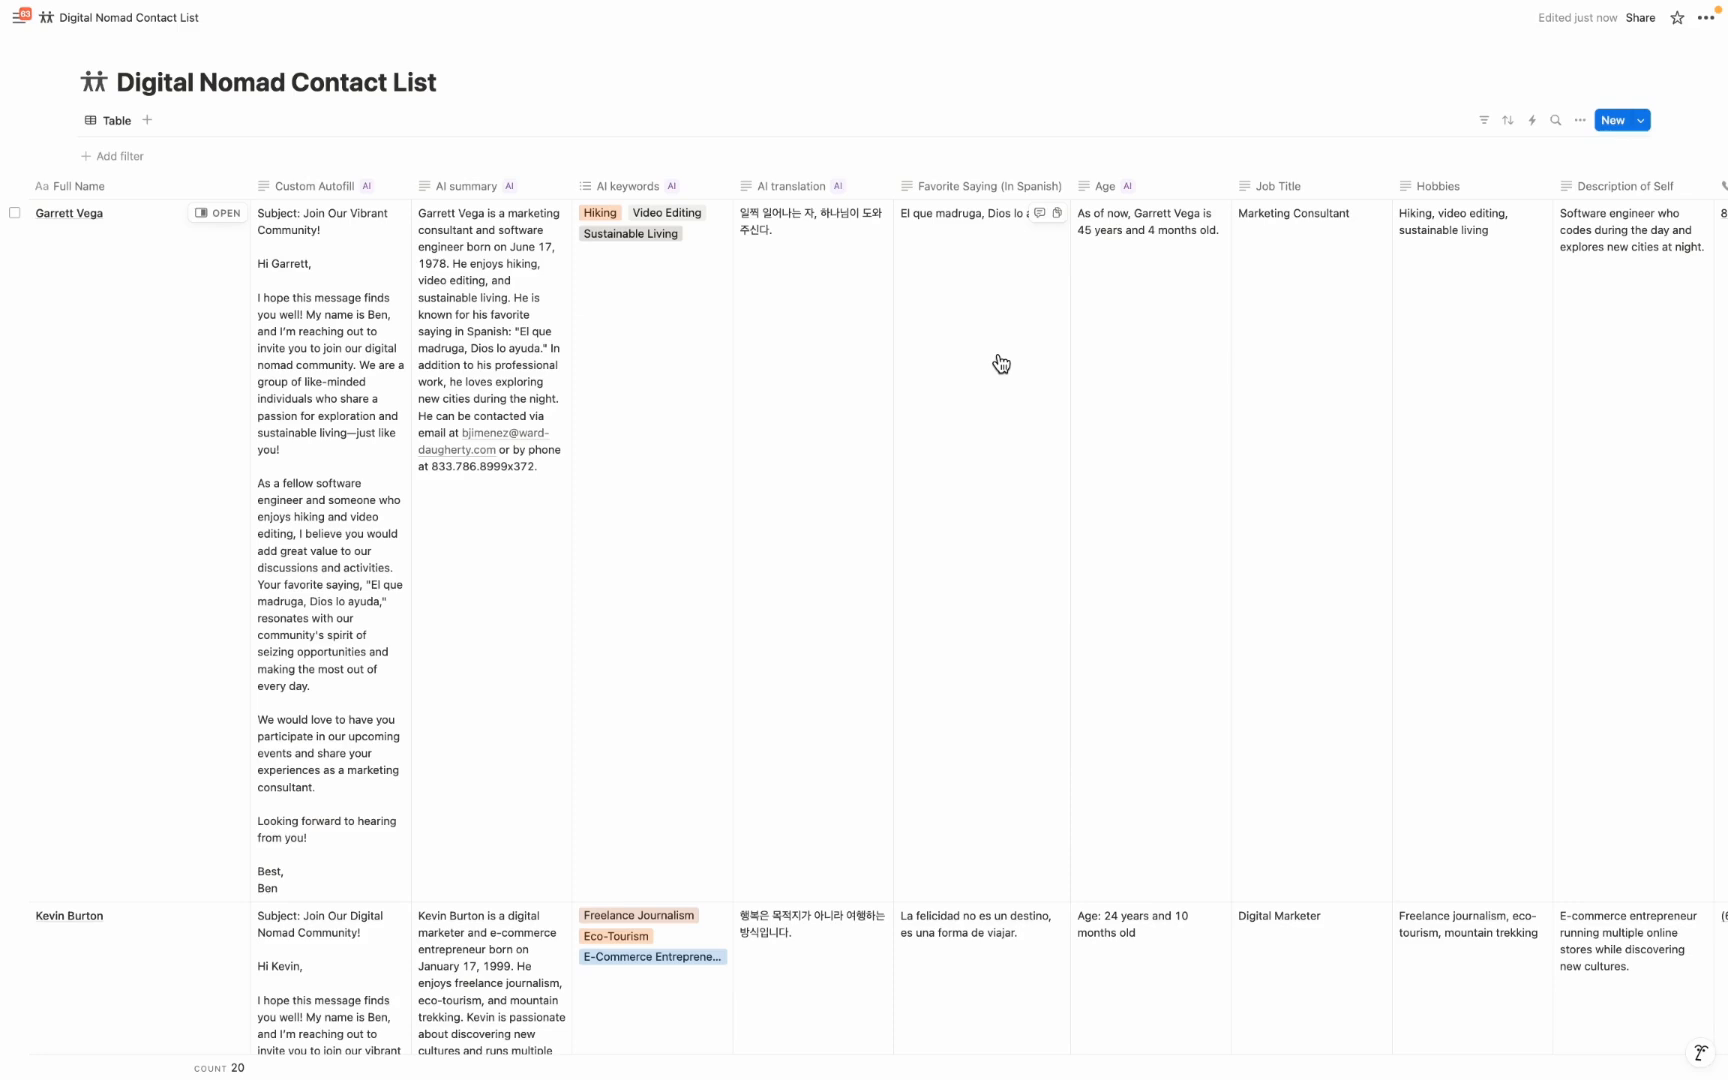
Open the first contact's page and have AI make a table from "Put all of the properties related to this contact in a table"
{"action": "left_click", "coordinate": [217, 213]}
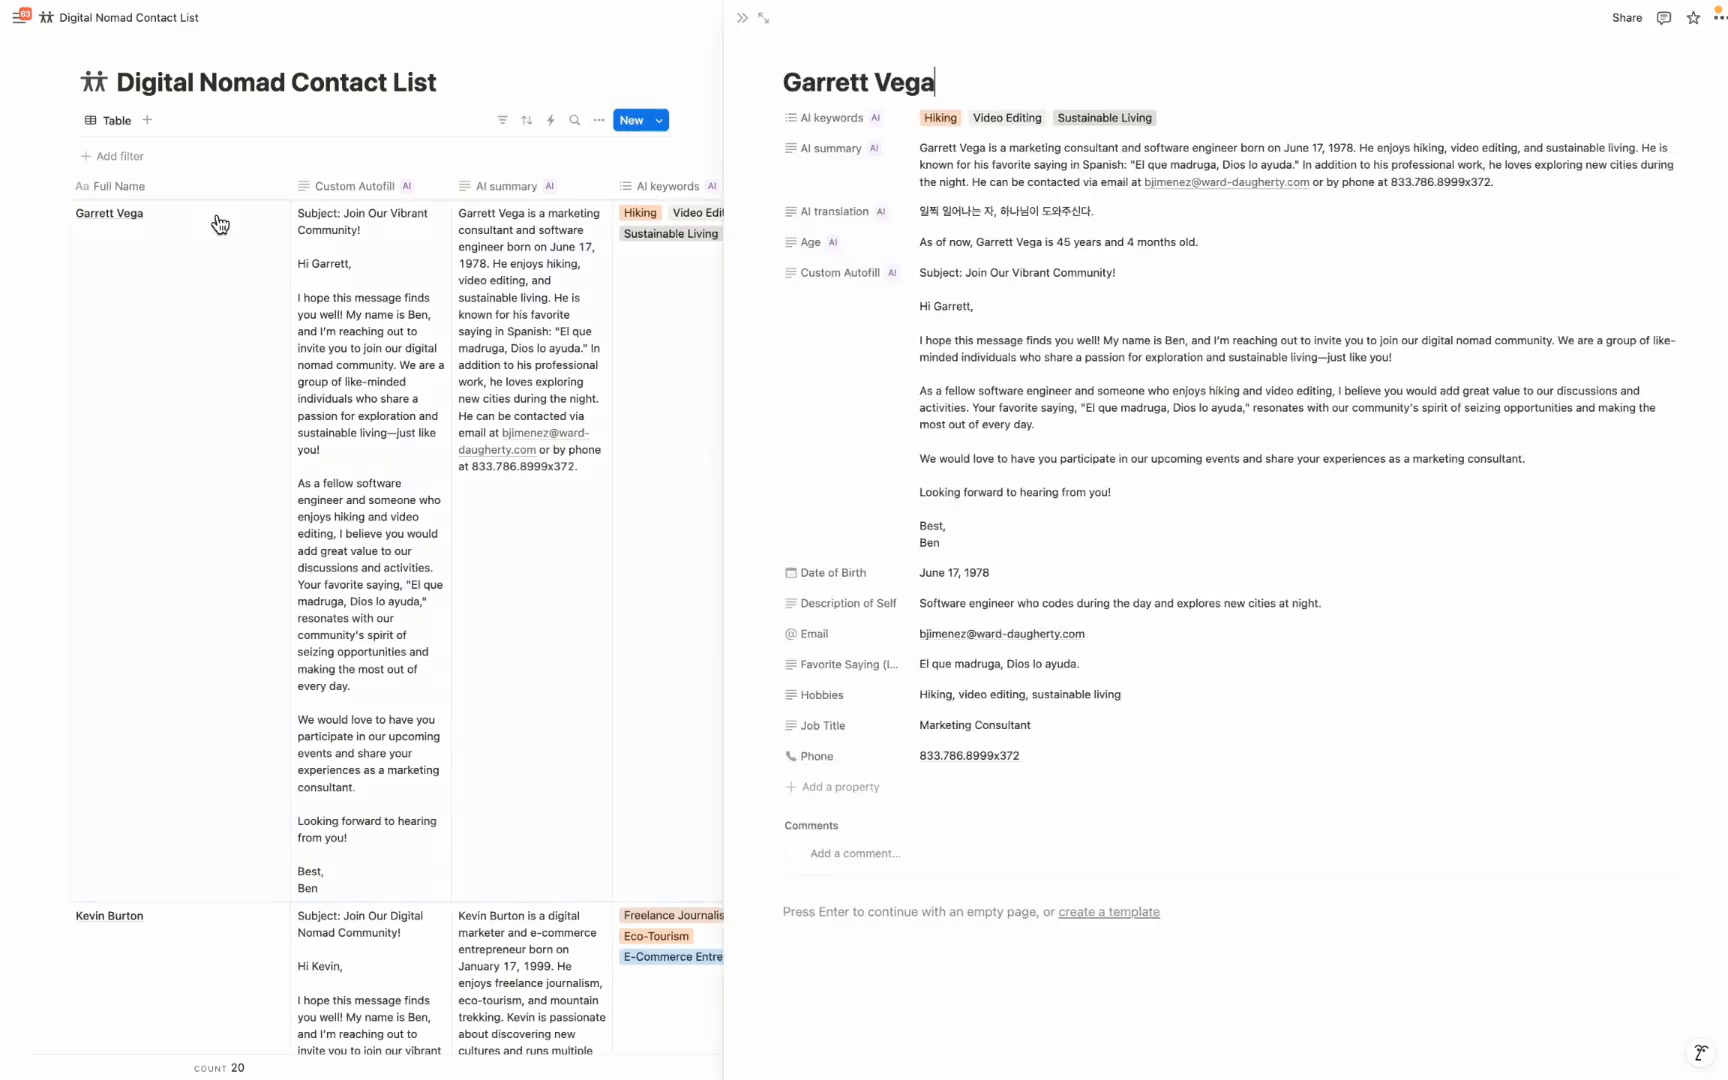
{"action": "scroll", "coordinate": [901, 586], "scroll_direction": "down", "scroll_amount": 3}
{"action": "left_click", "coordinate": [821, 646]}
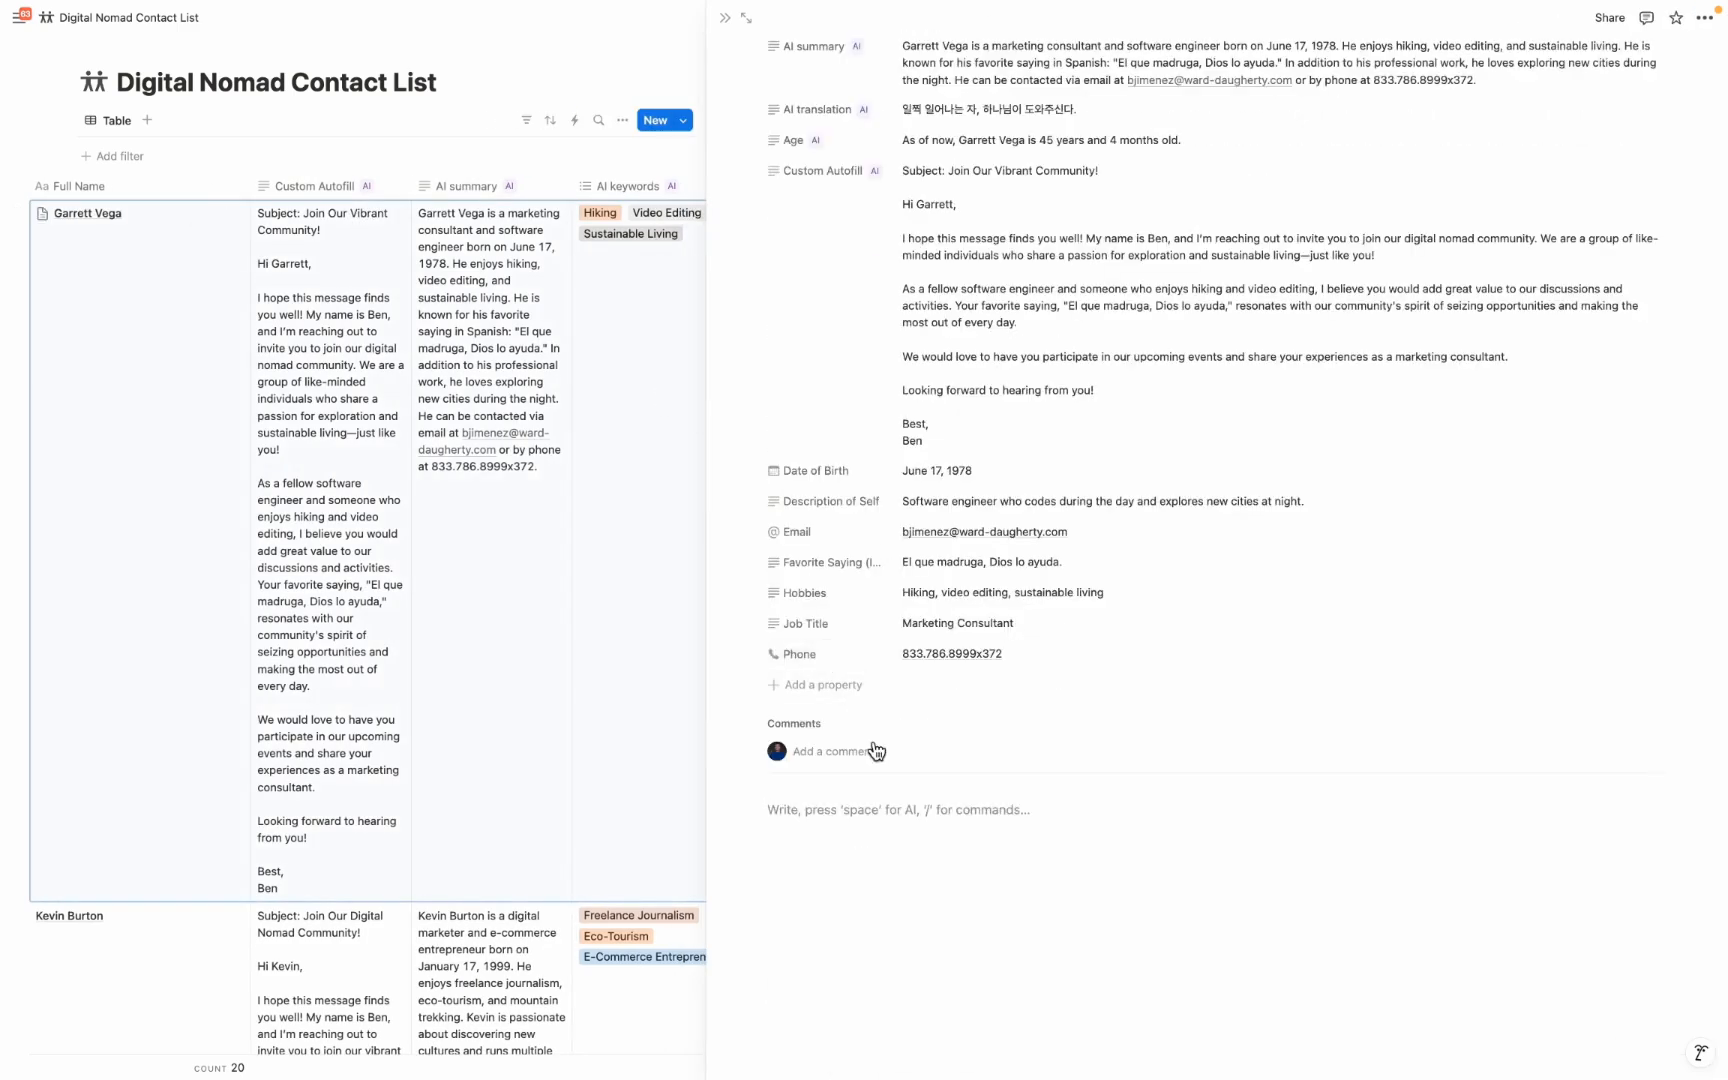
{"action": "type", "text": "/ai"}
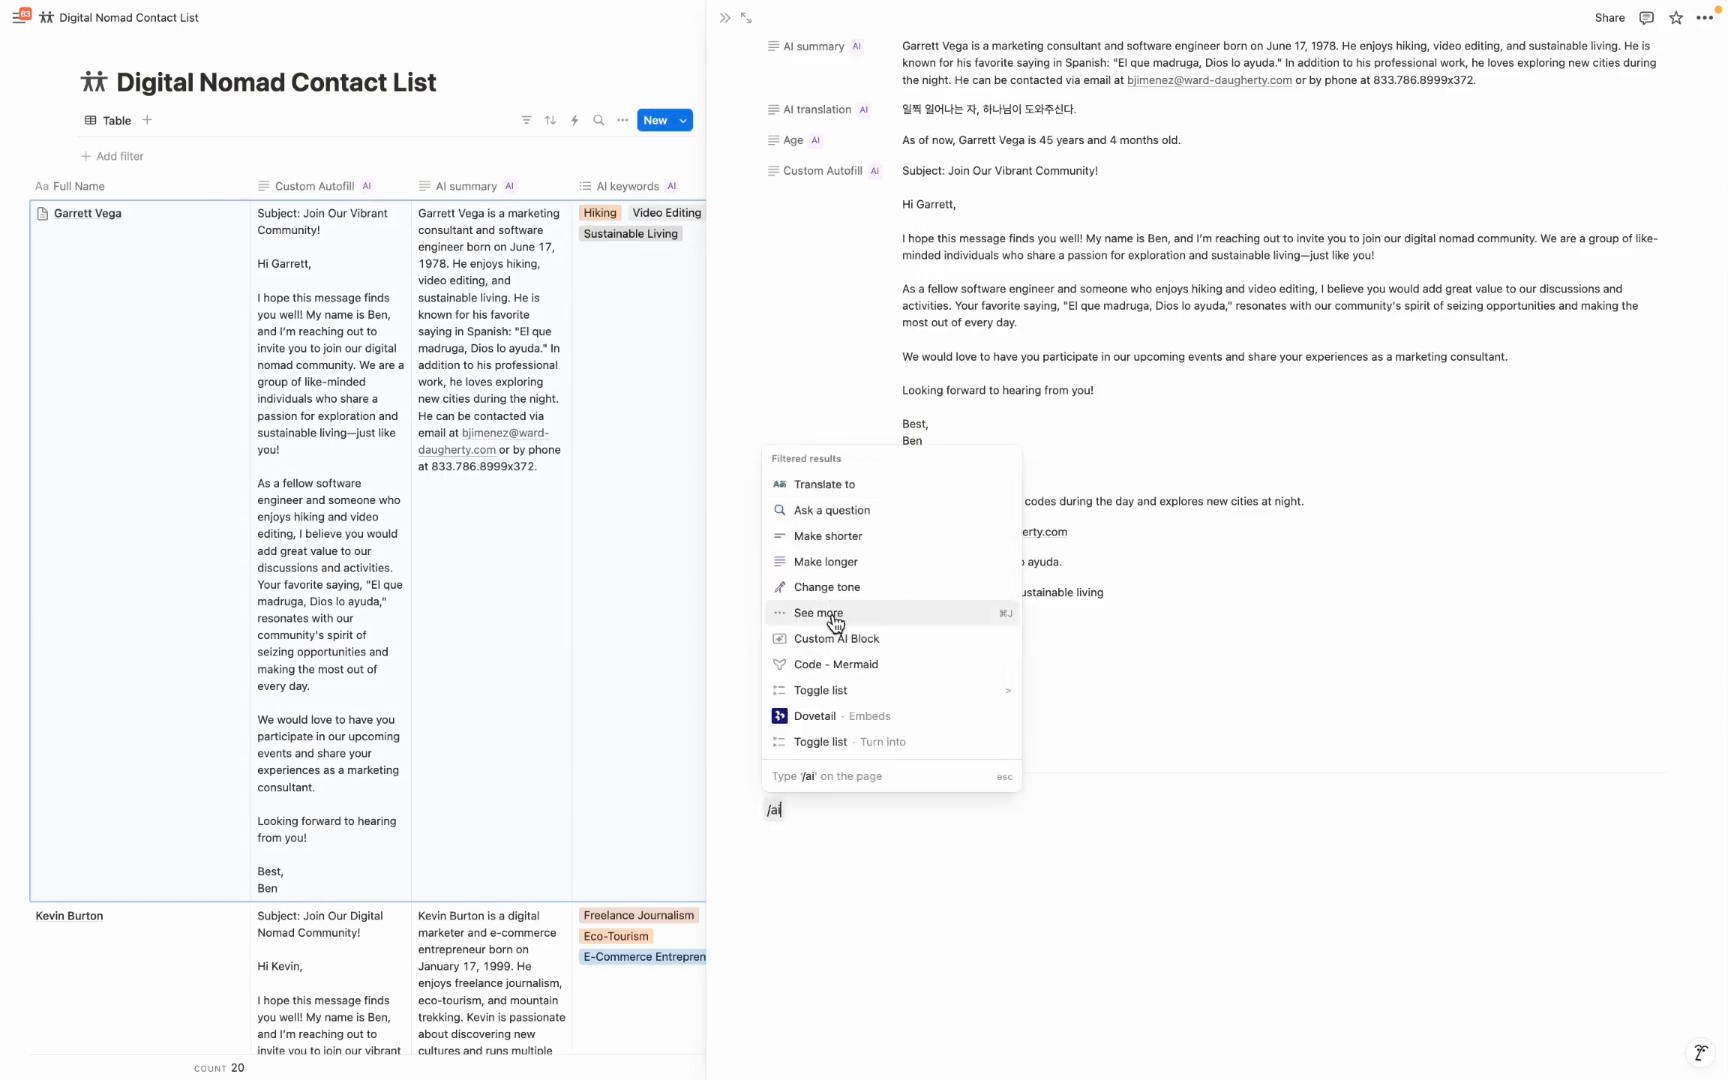
{"action": "left_click", "coordinate": [835, 613]}
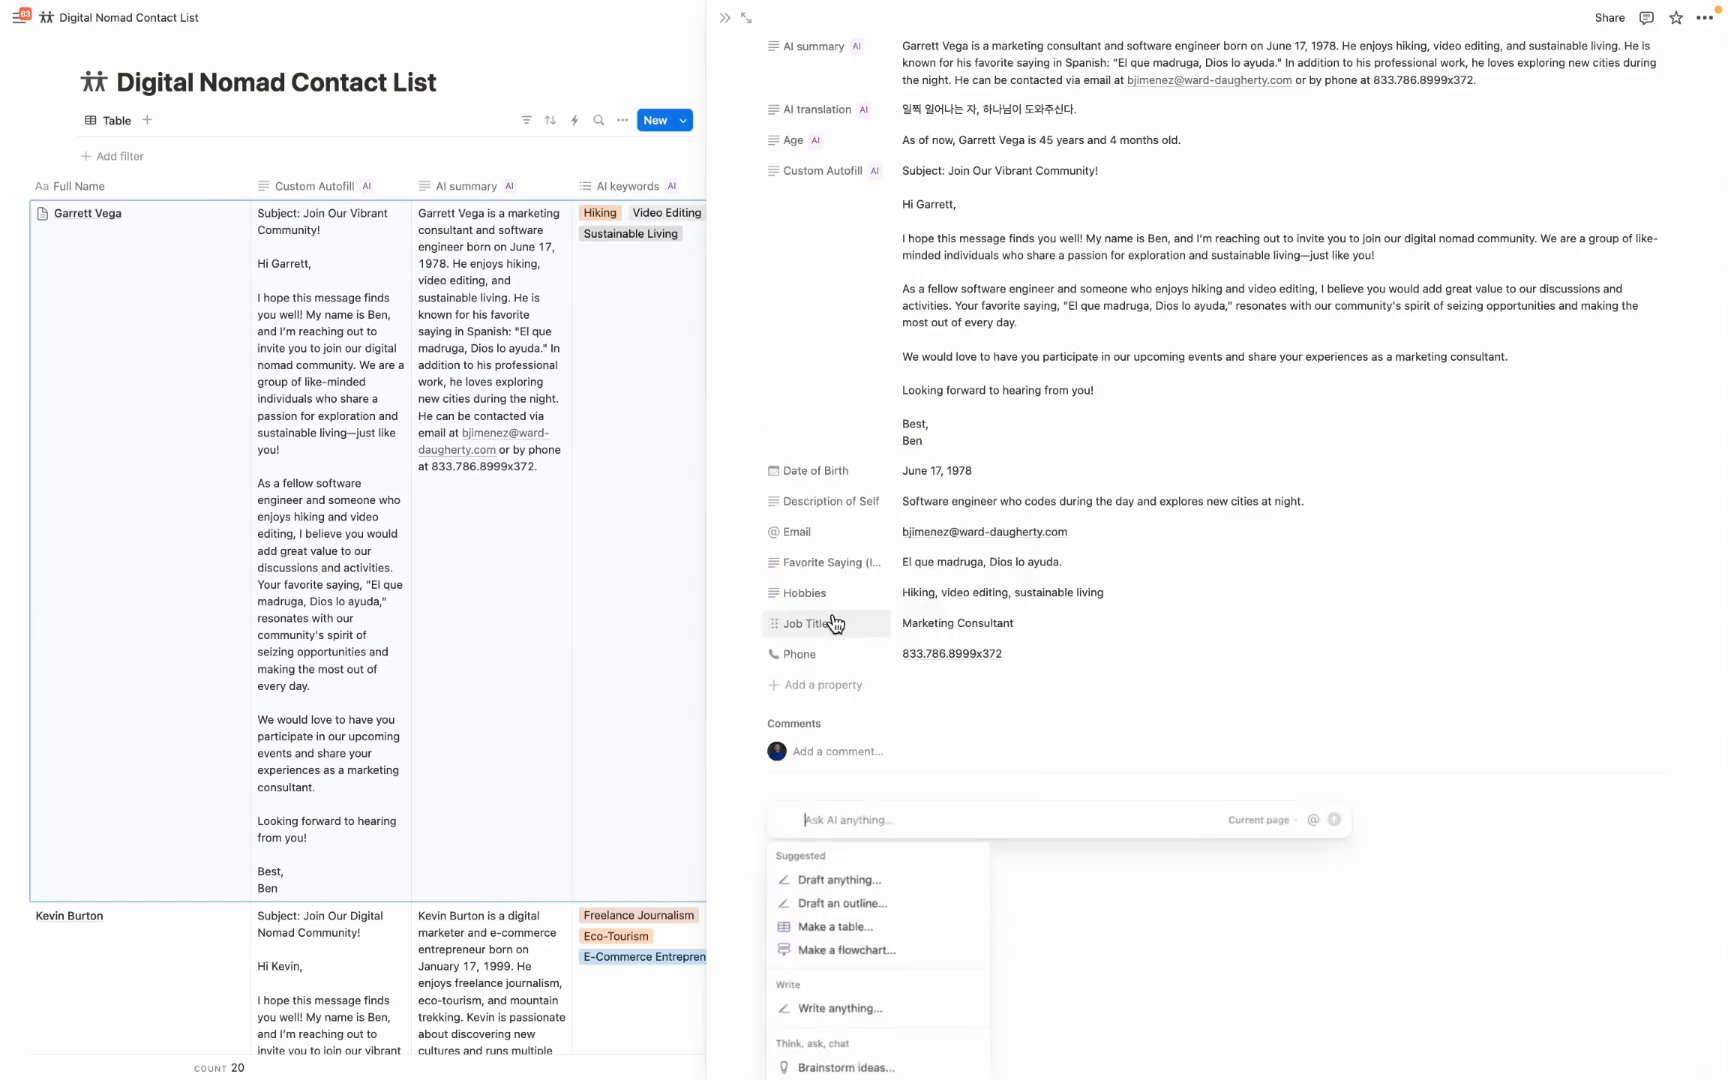
{"action": "scroll", "coordinate": [897, 920], "scroll_direction": "down", "scroll_amount": 1}
{"action": "scroll", "coordinate": [900, 905], "scroll_direction": "up", "scroll_amount": 1}
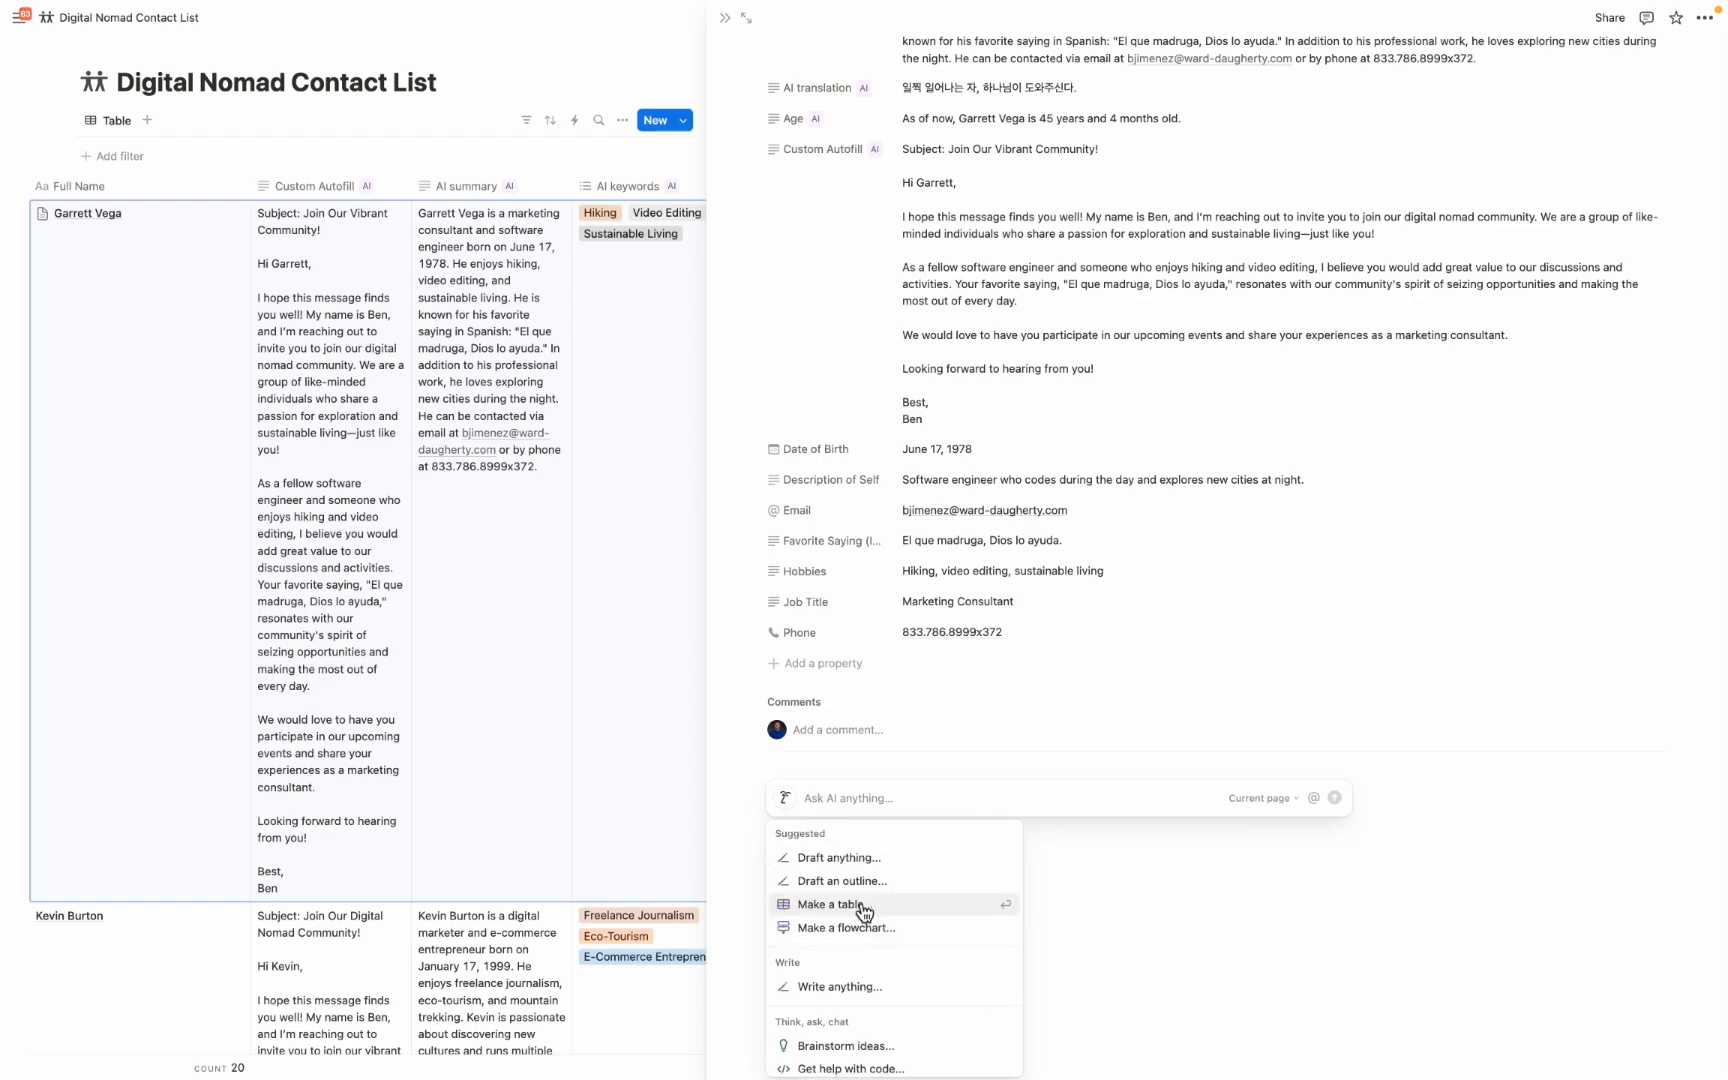
{"action": "left_click", "coordinate": [853, 907]}
{"action": "type", "text": "Put "}
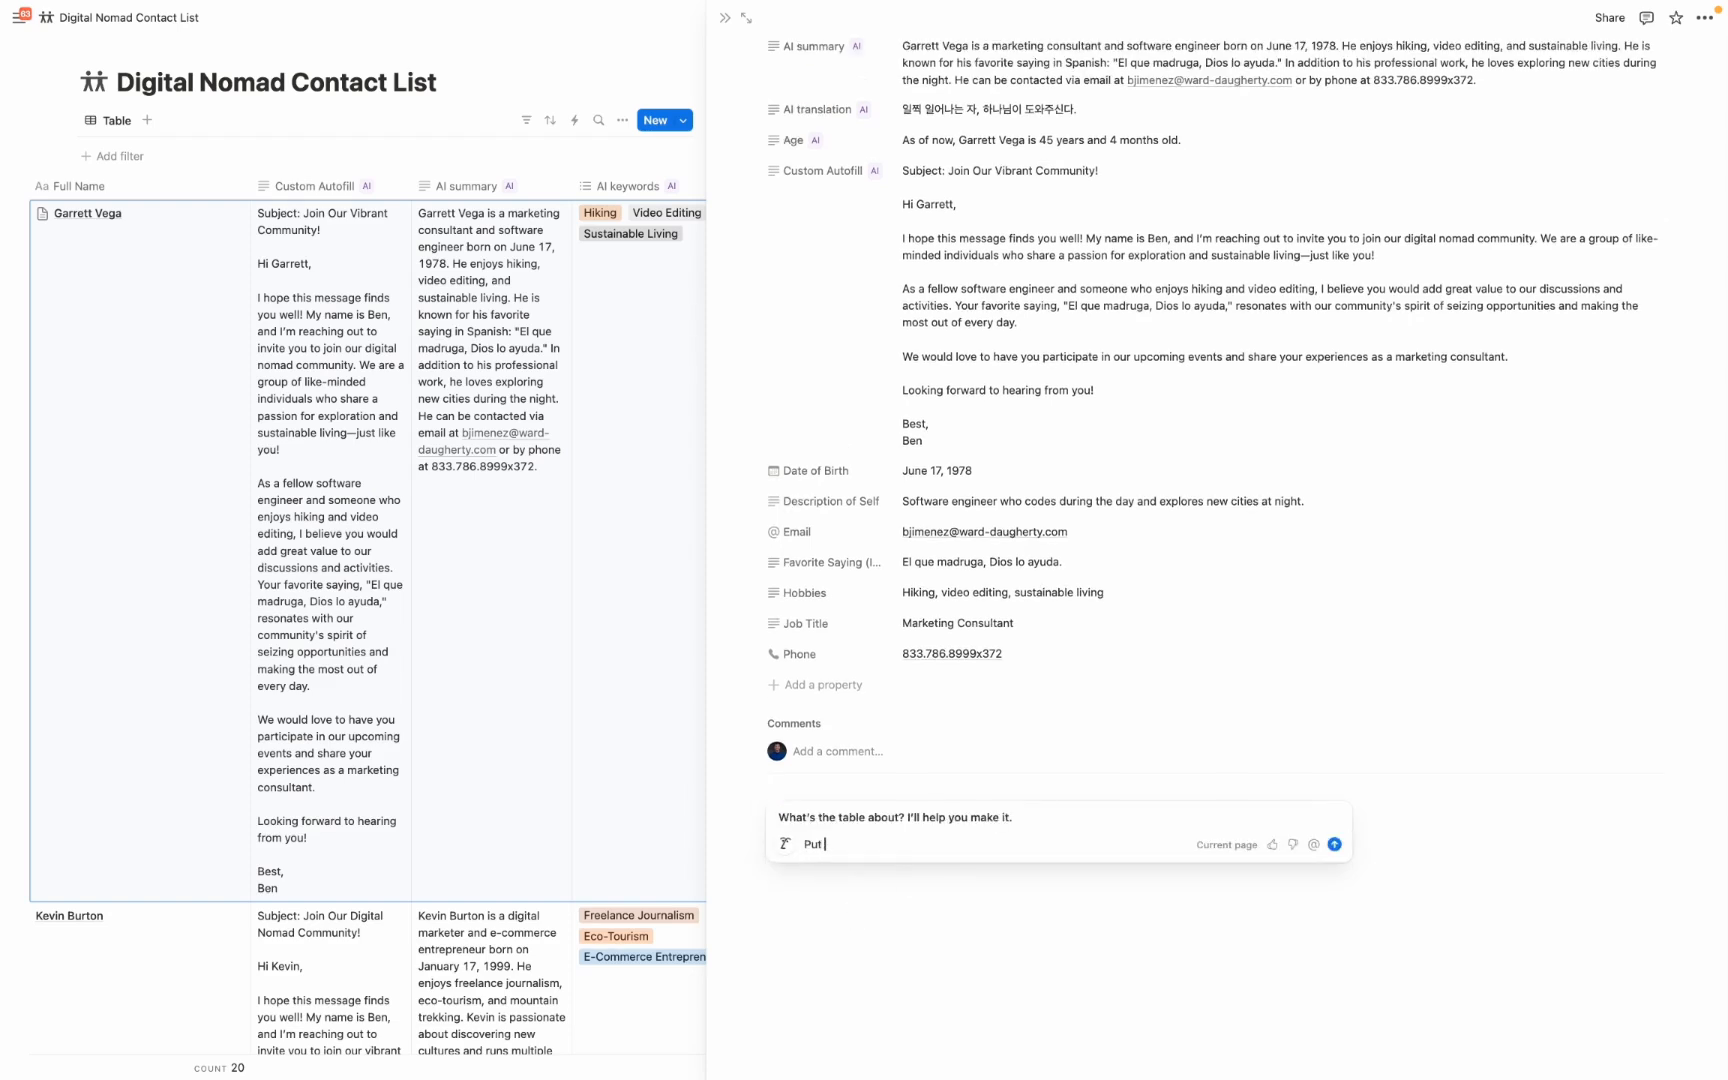
{"action": "type", "text": "all of the properties related to this contact in a table"}
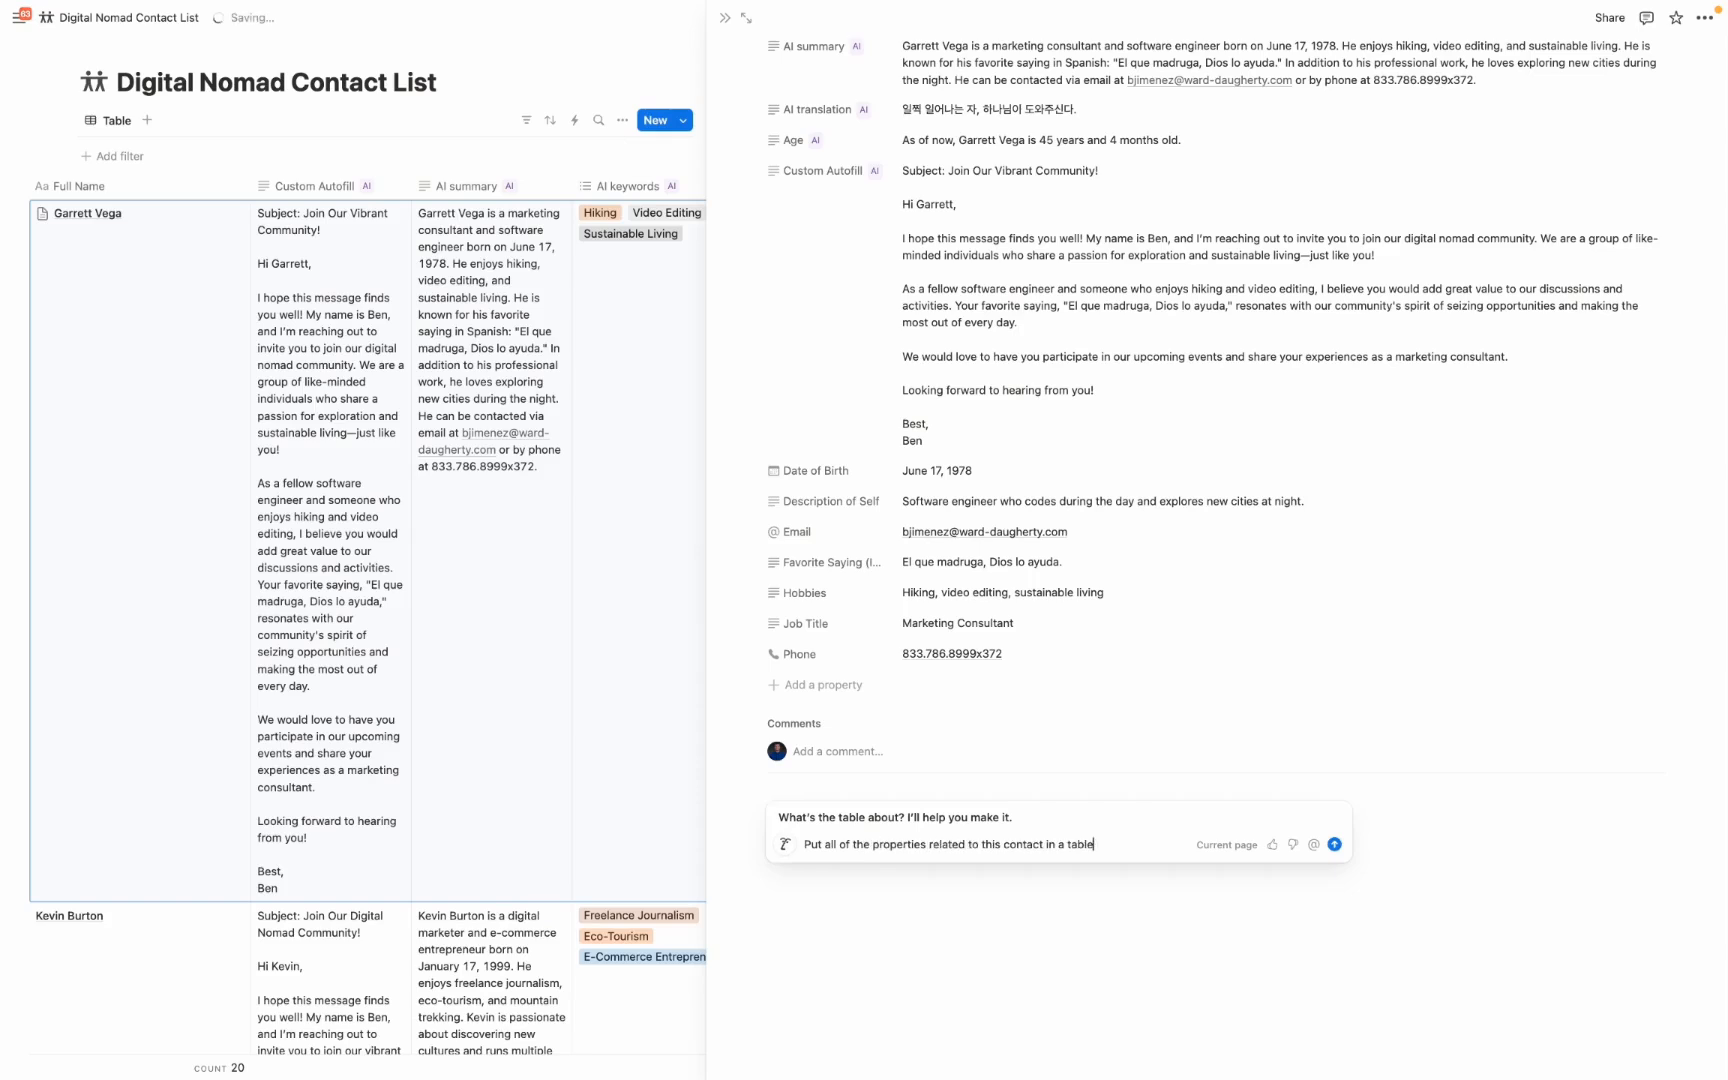
{"action": "key", "text": "Return"}
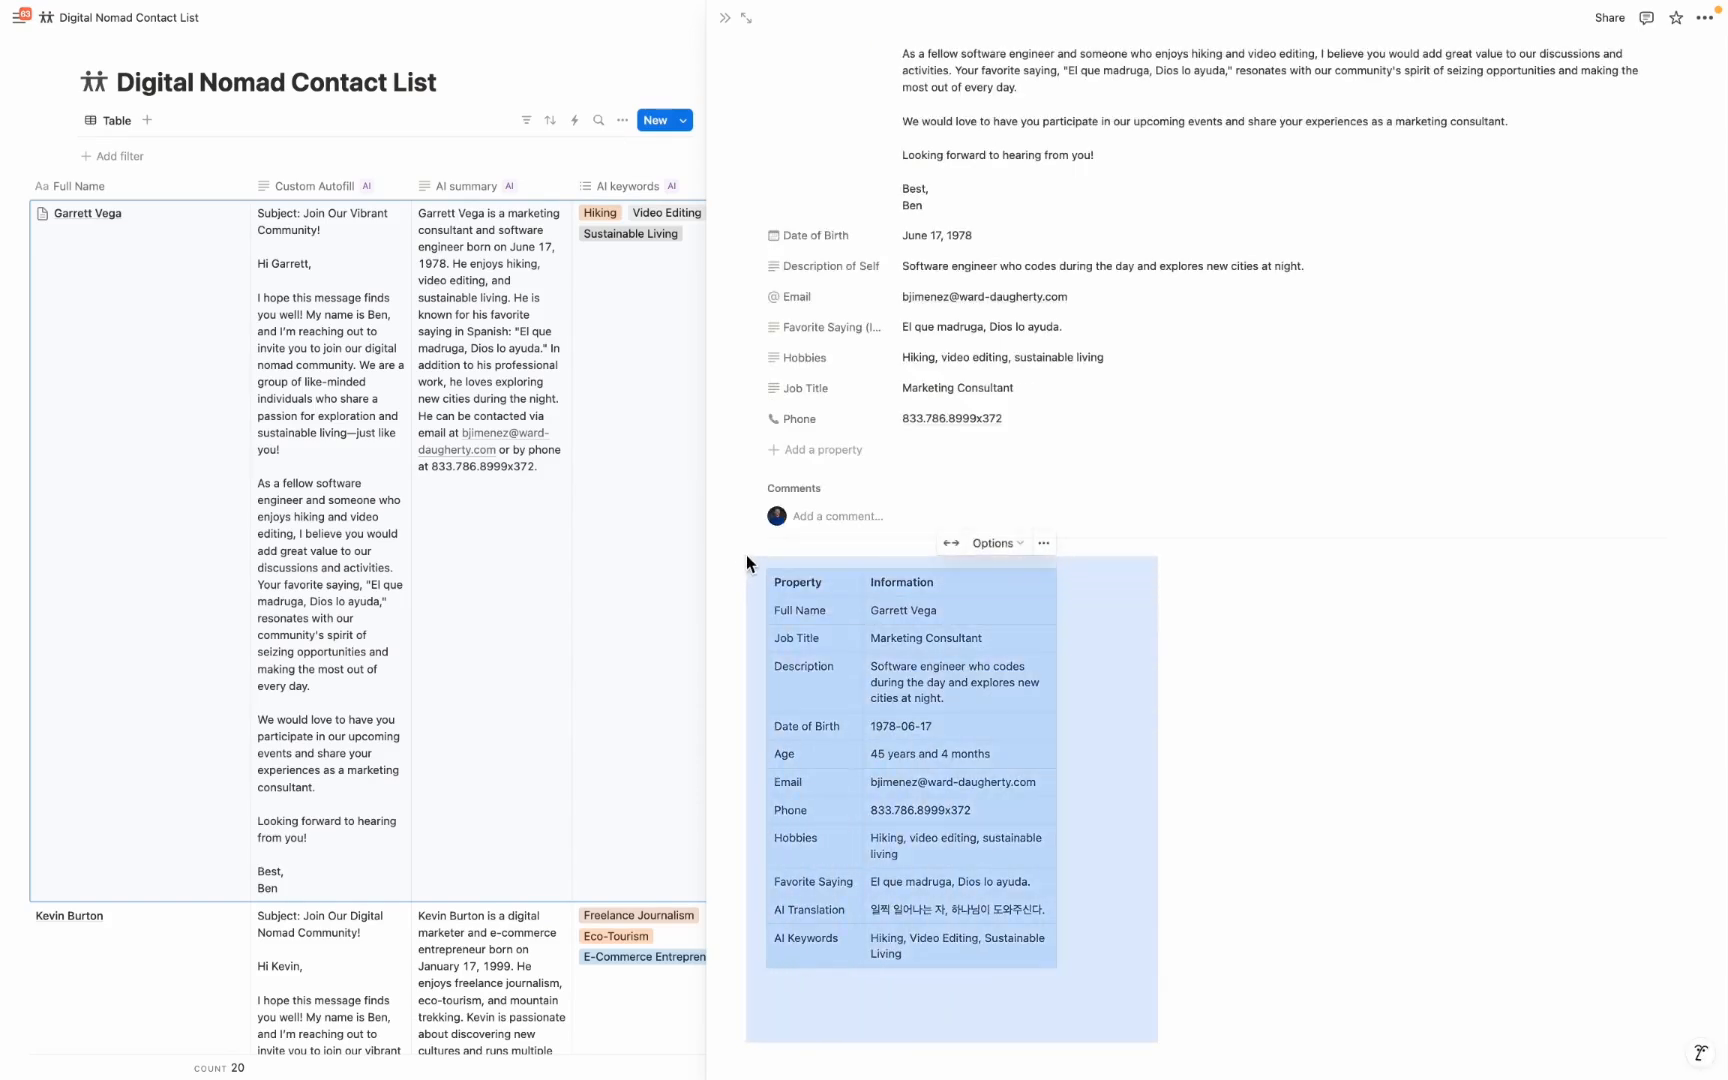
Below the table, have AI "Brainstorm ideas on how to make this contact a client of my digital nomad community"
{"action": "left_click", "coordinate": [938, 1015]}
{"action": "type", "text": "/ai"}
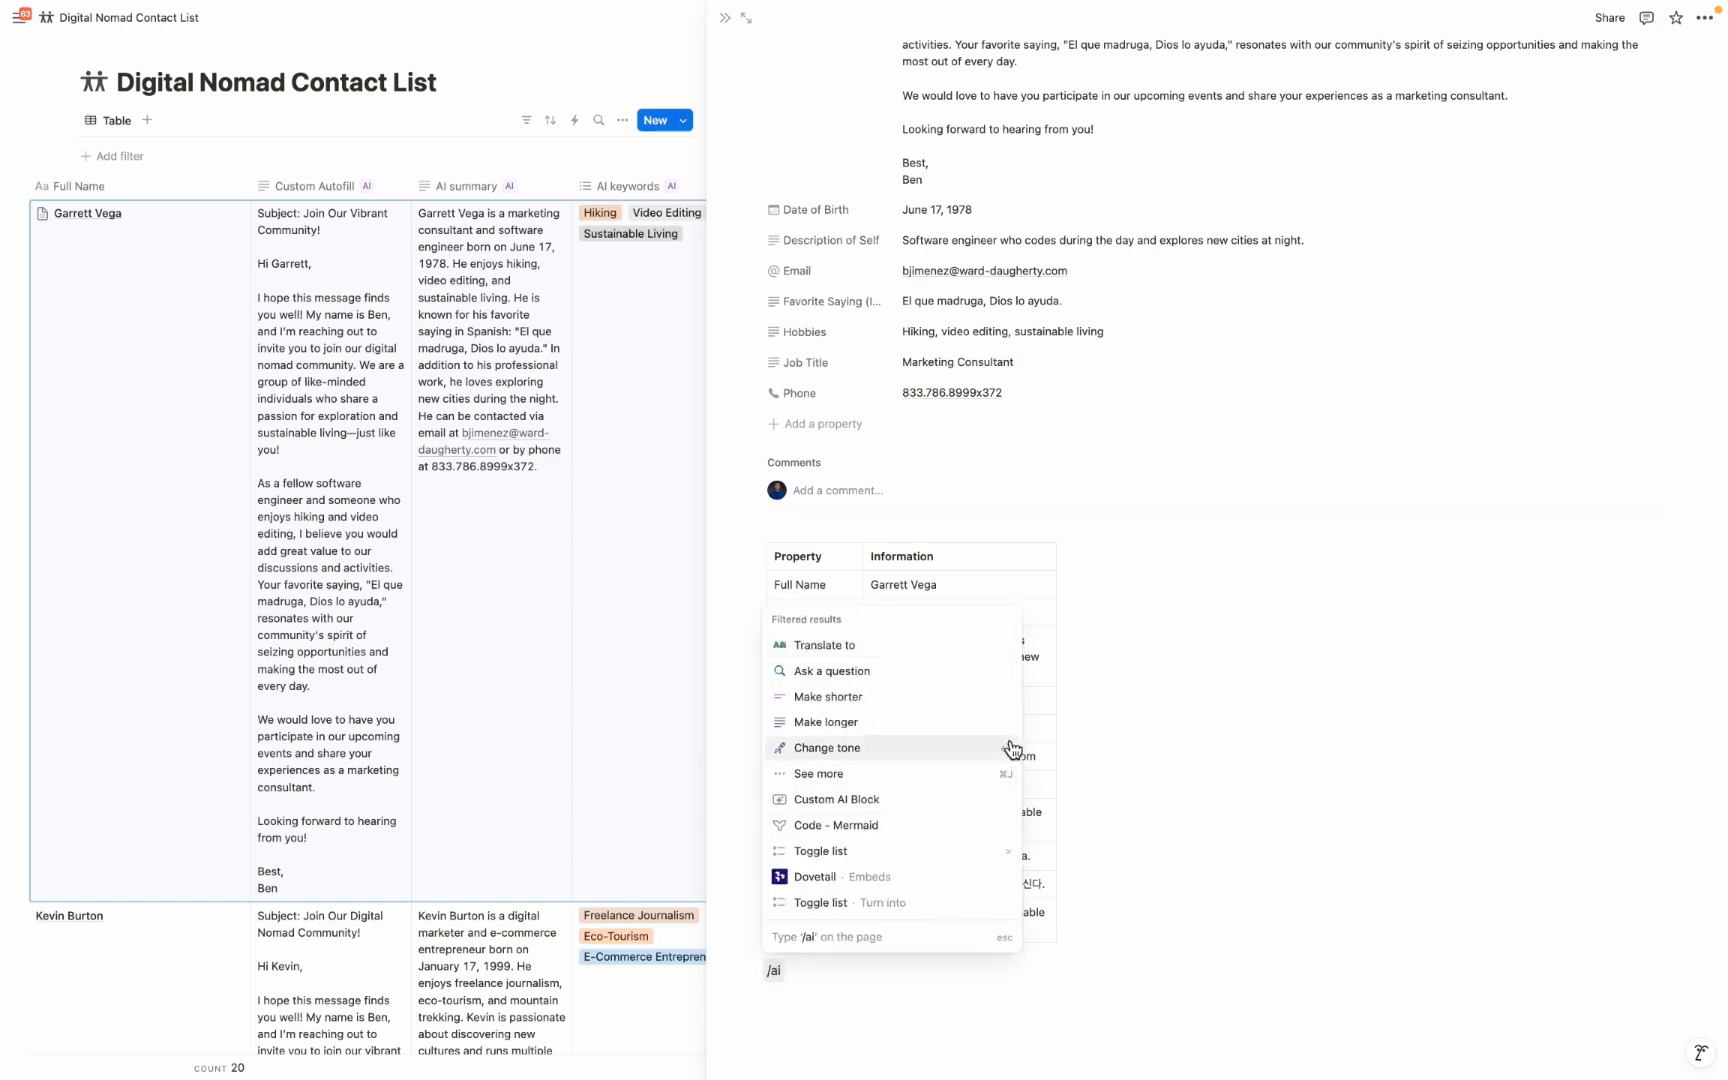
{"action": "left_click", "coordinate": [864, 774]}
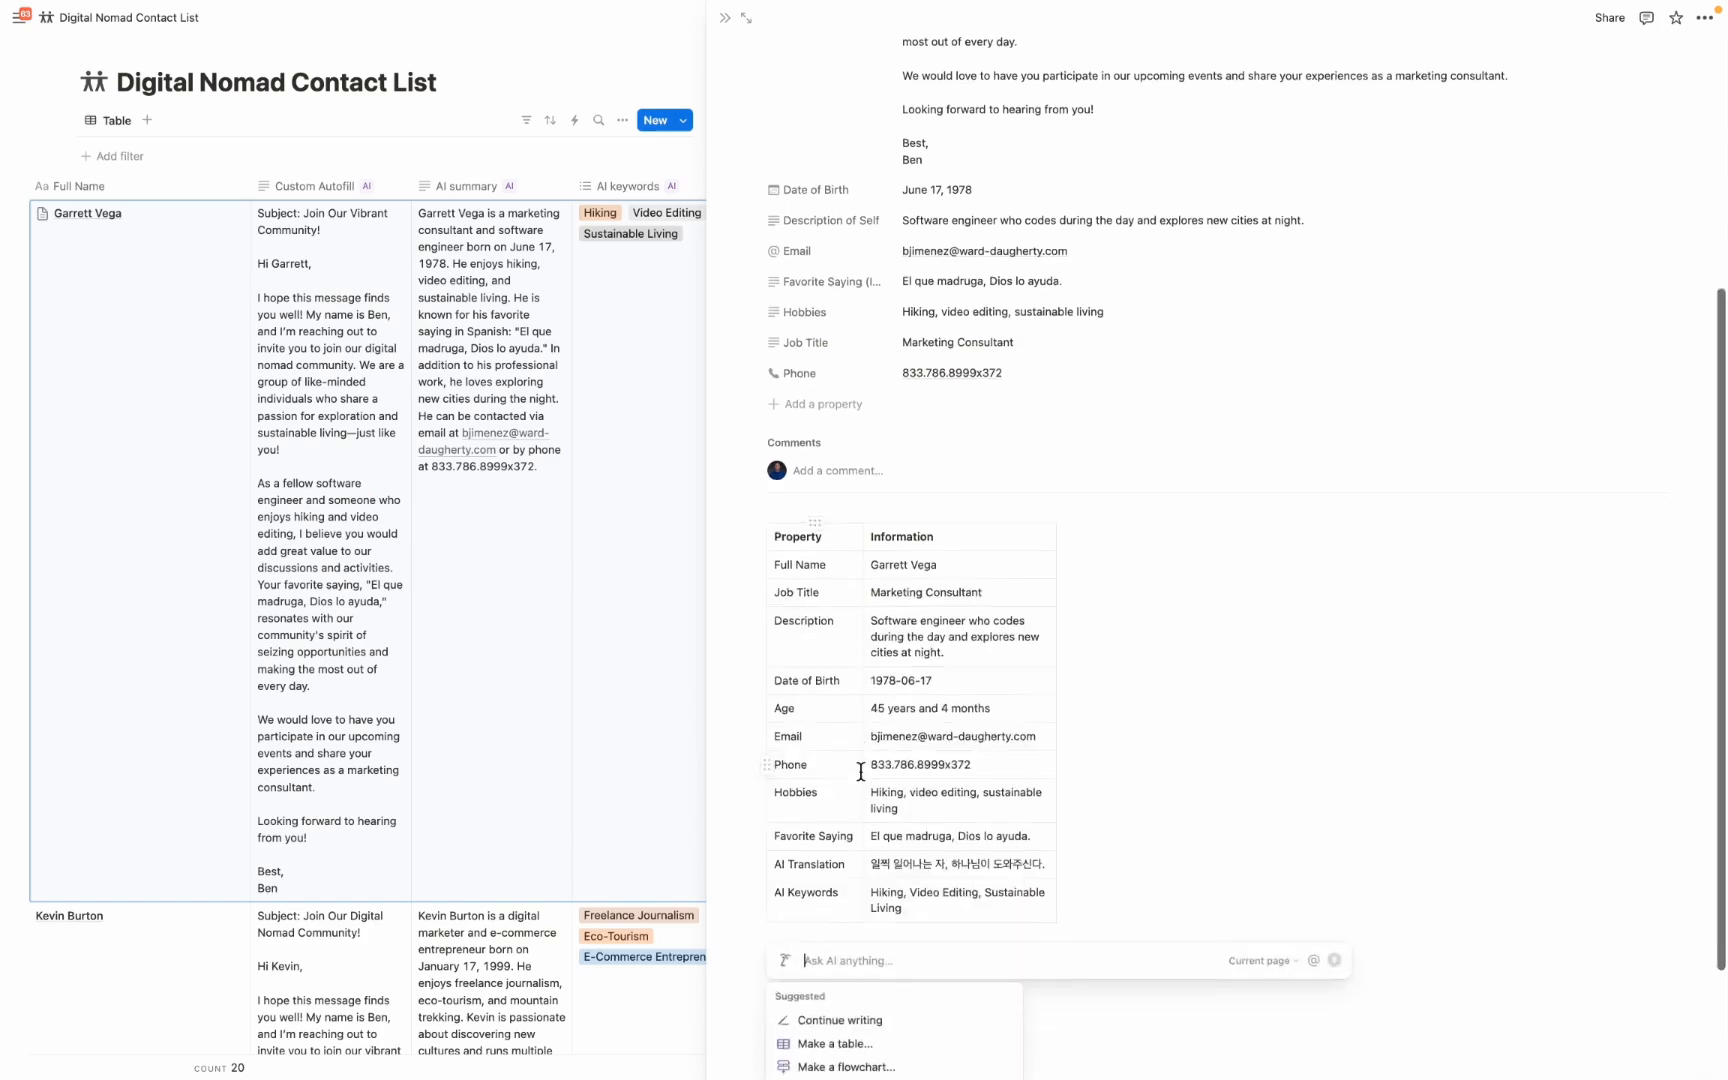
{"action": "scroll", "coordinate": [1163, 922], "scroll_direction": "down", "scroll_amount": 1}
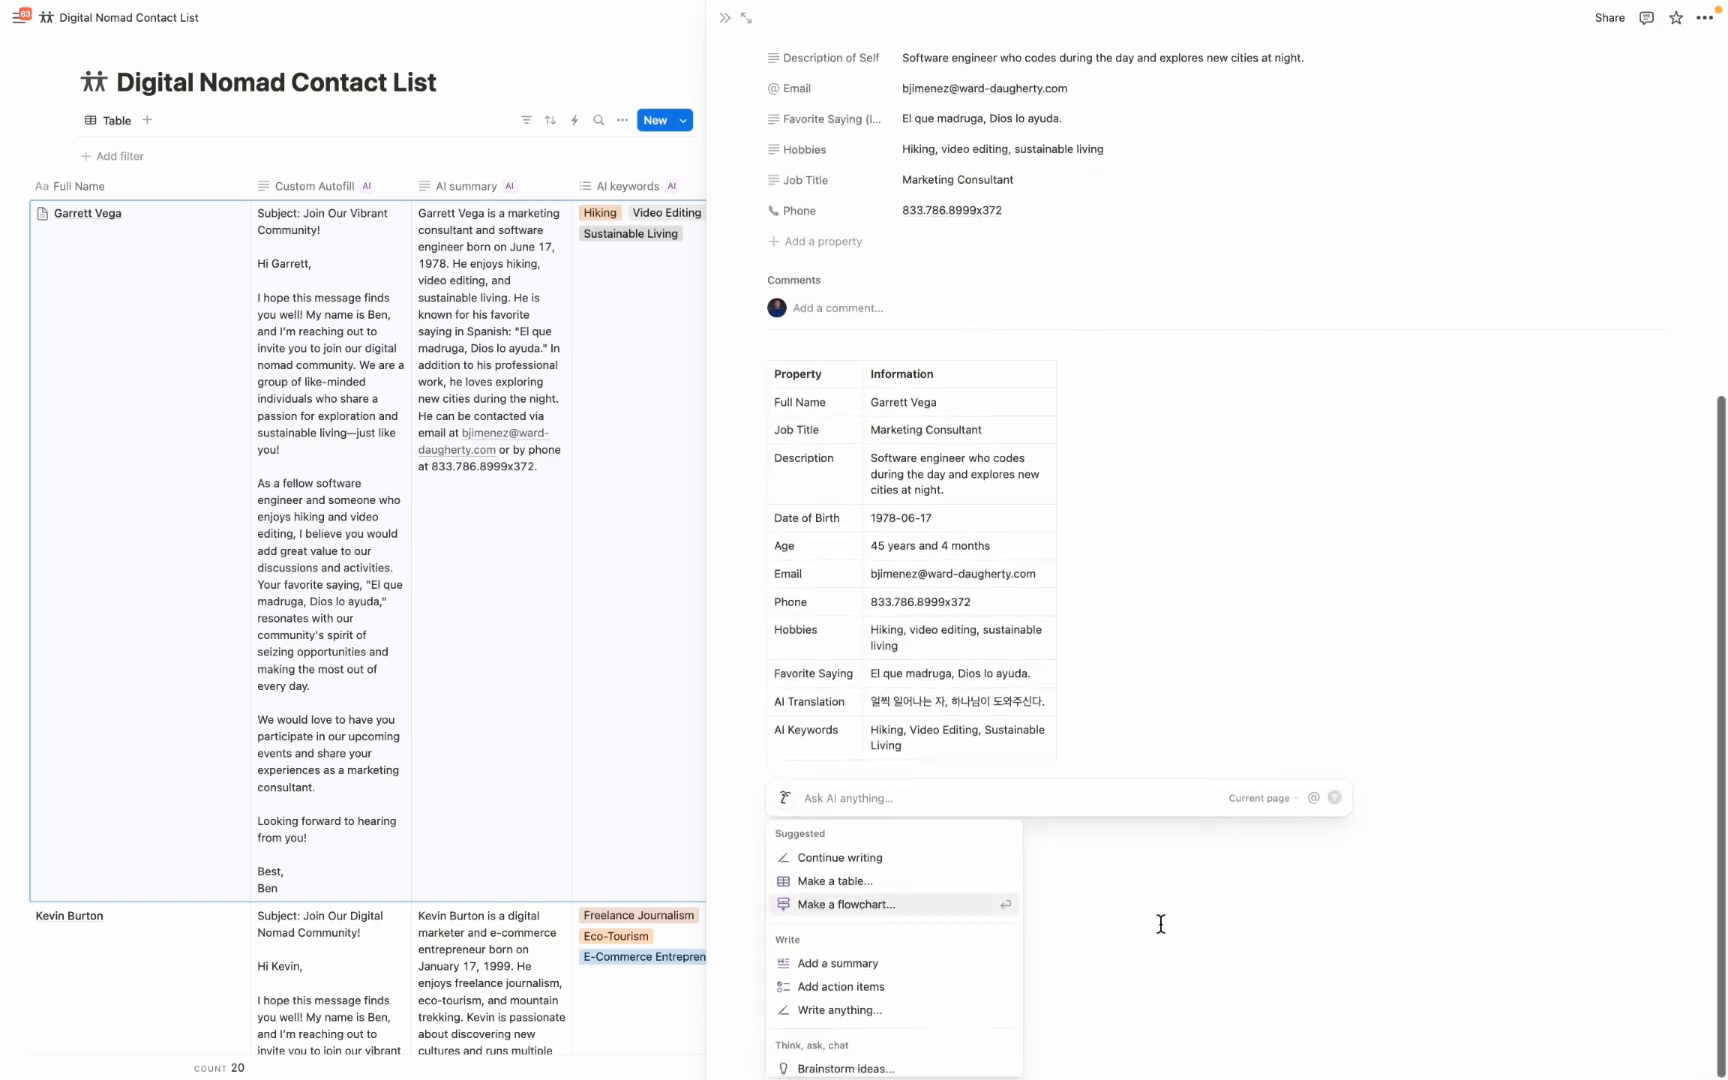
{"action": "scroll", "coordinate": [882, 916], "scroll_direction": "down", "scroll_amount": 2}
{"action": "scroll", "coordinate": [872, 914], "scroll_direction": "up", "scroll_amount": 1}
{"action": "scroll", "coordinate": [860, 910], "scroll_direction": "down", "scroll_amount": 3}
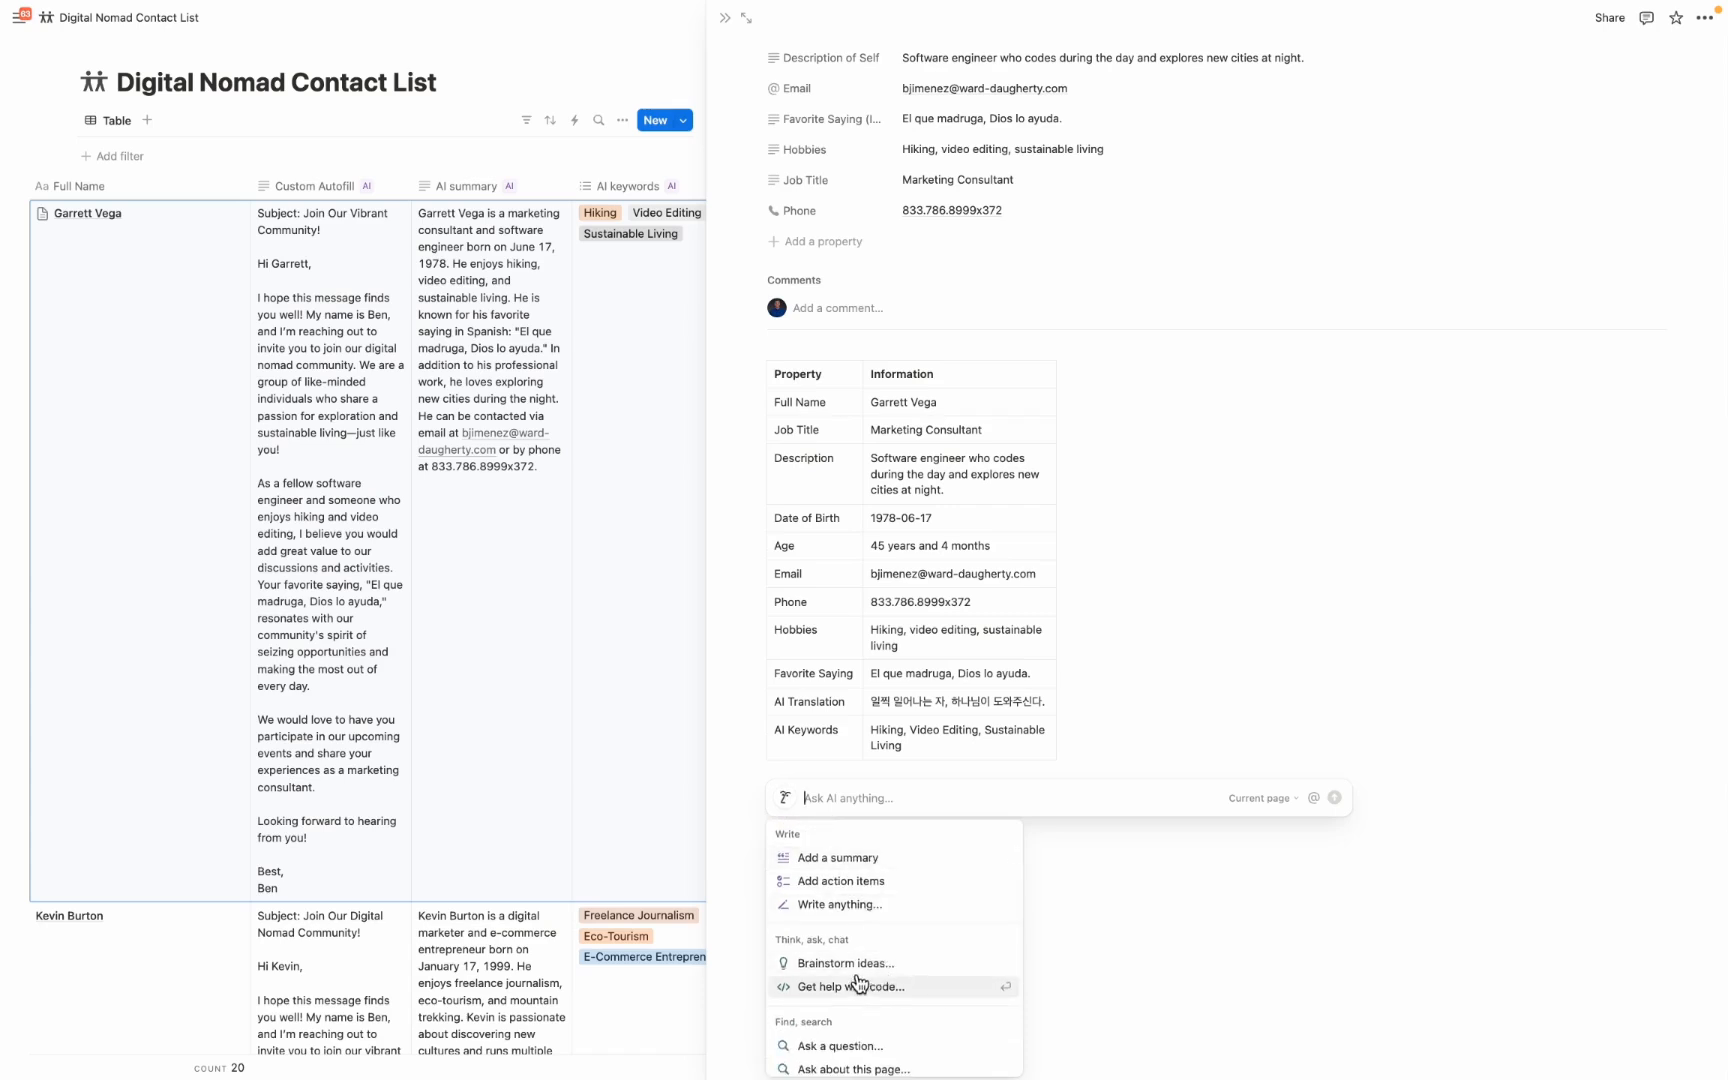
{"action": "left_click", "coordinate": [855, 964]}
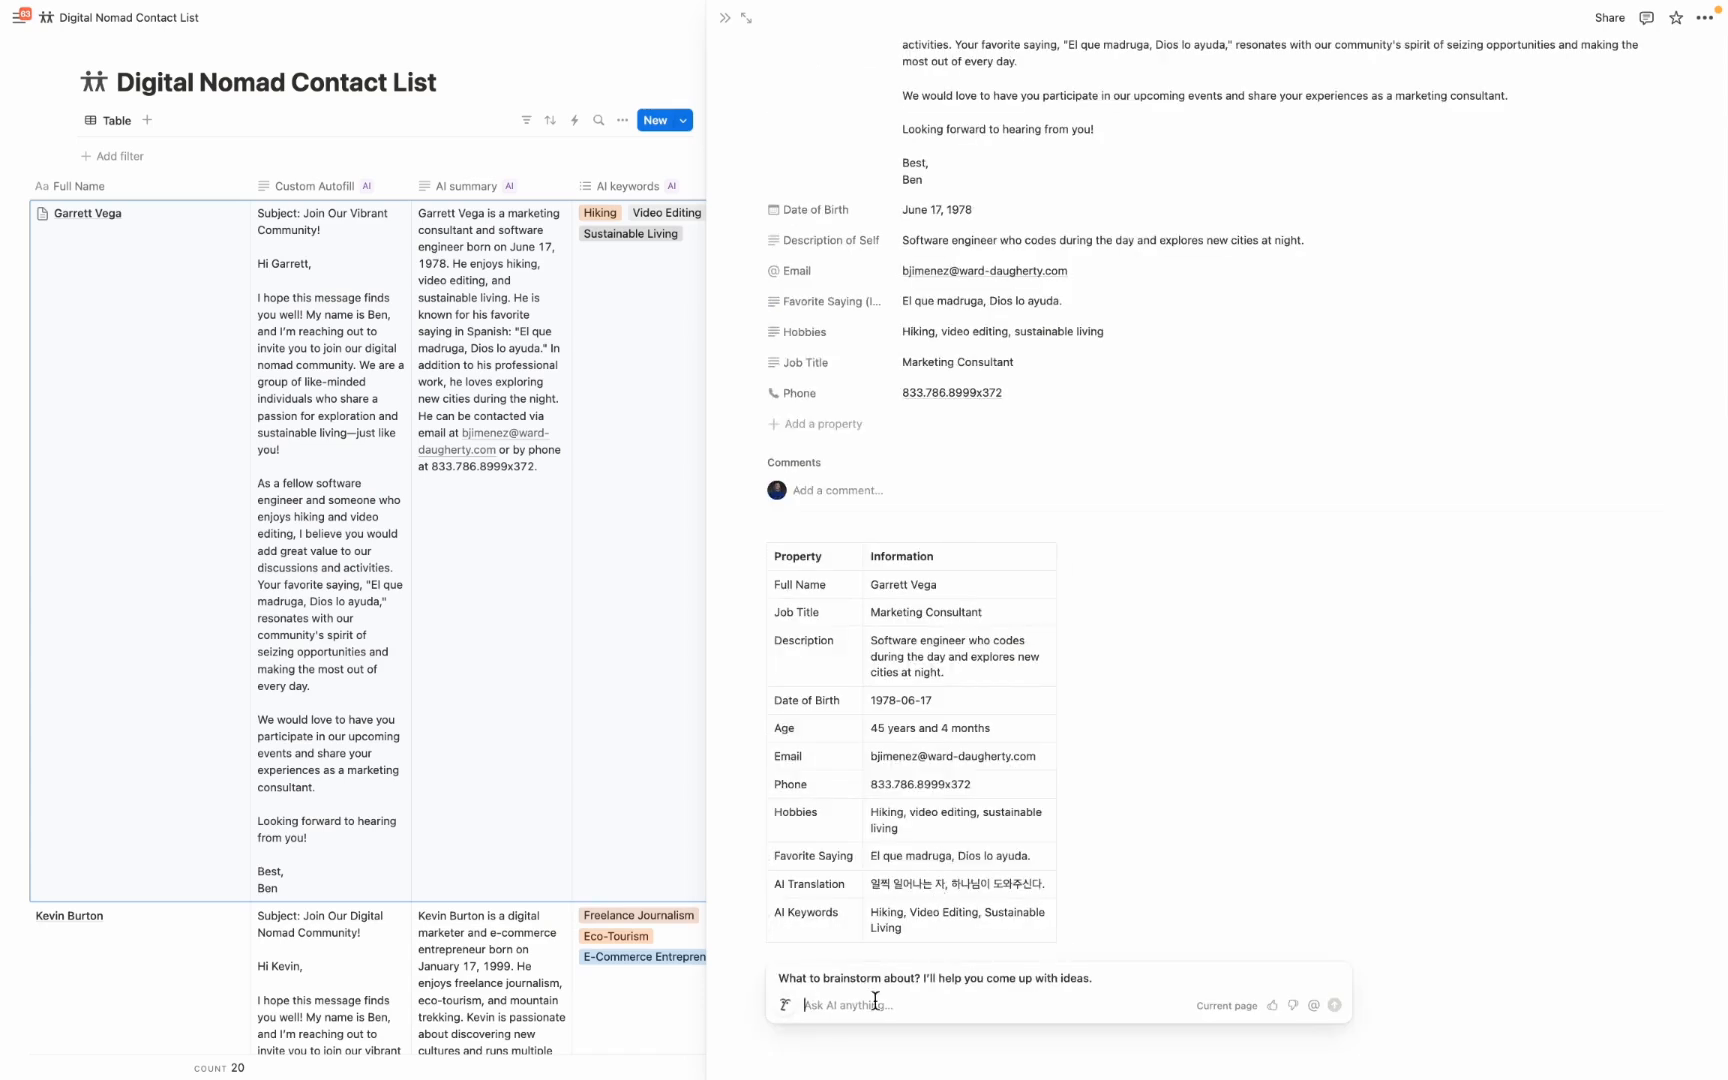
{"action": "type", "text": "Brainstorm ideas on how to make this contact a client of my digital nomad community"}
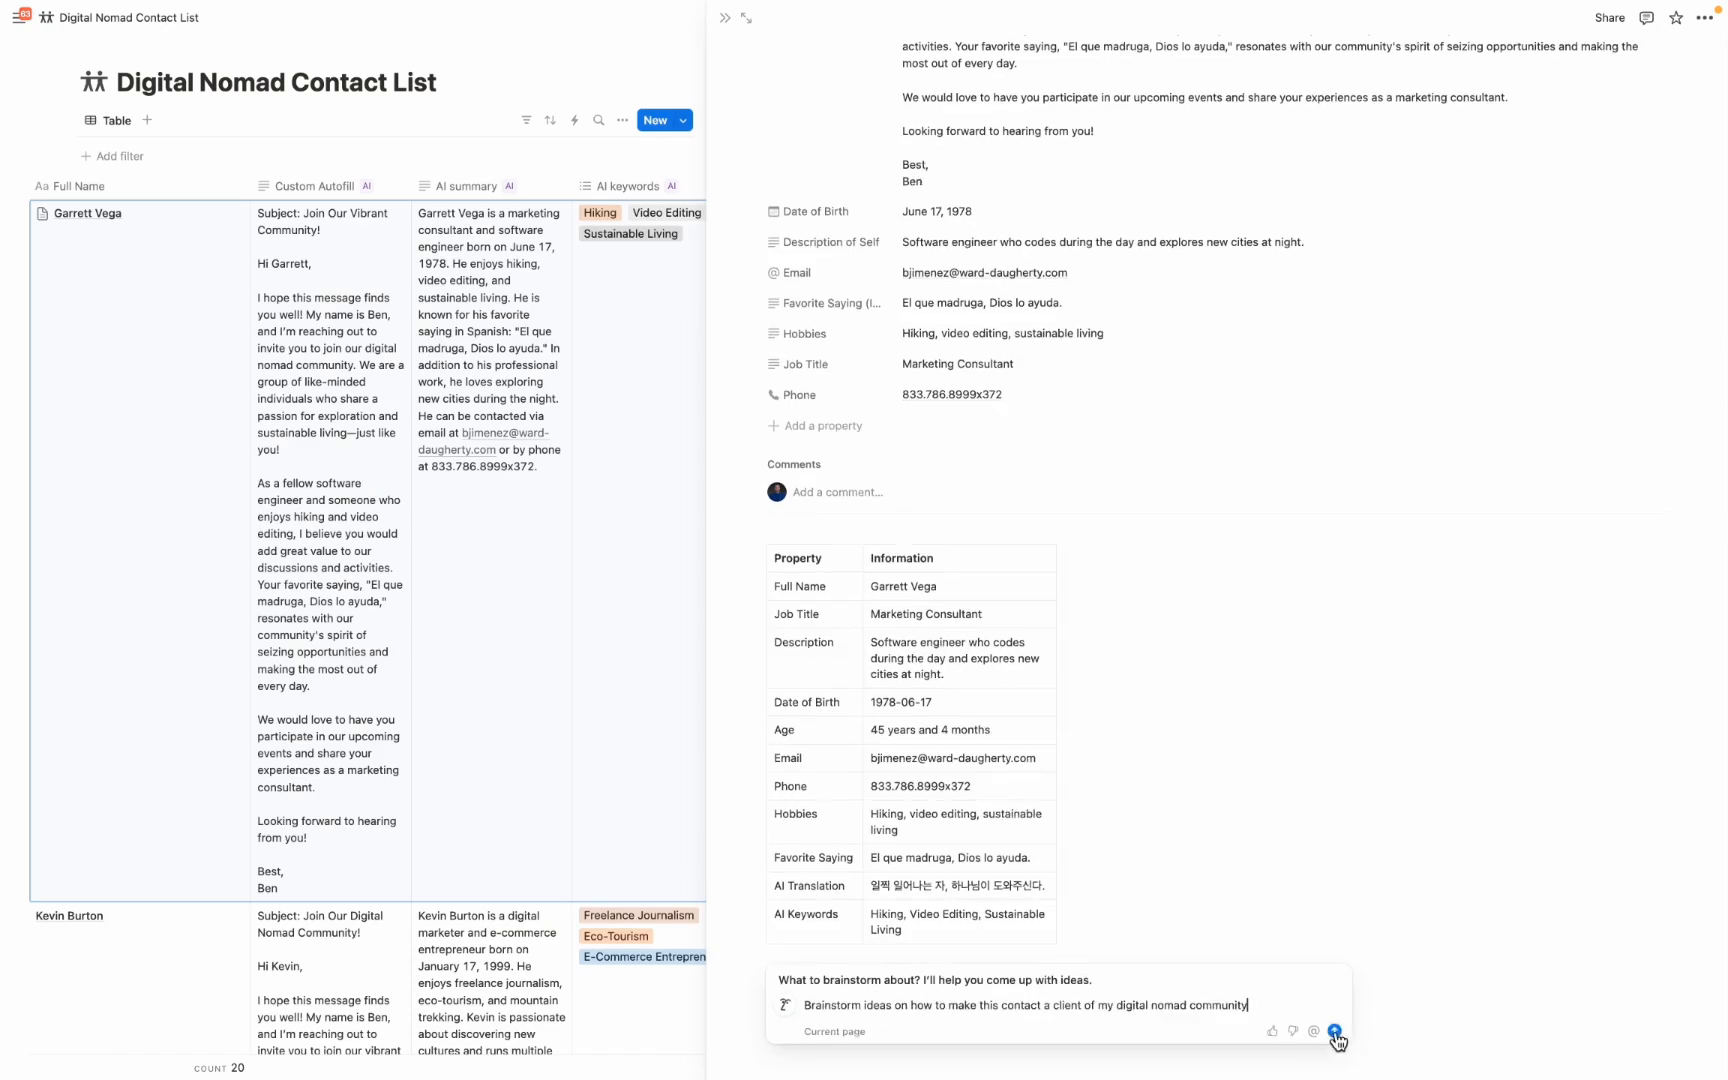
{"action": "left_click", "coordinate": [1335, 1031]}
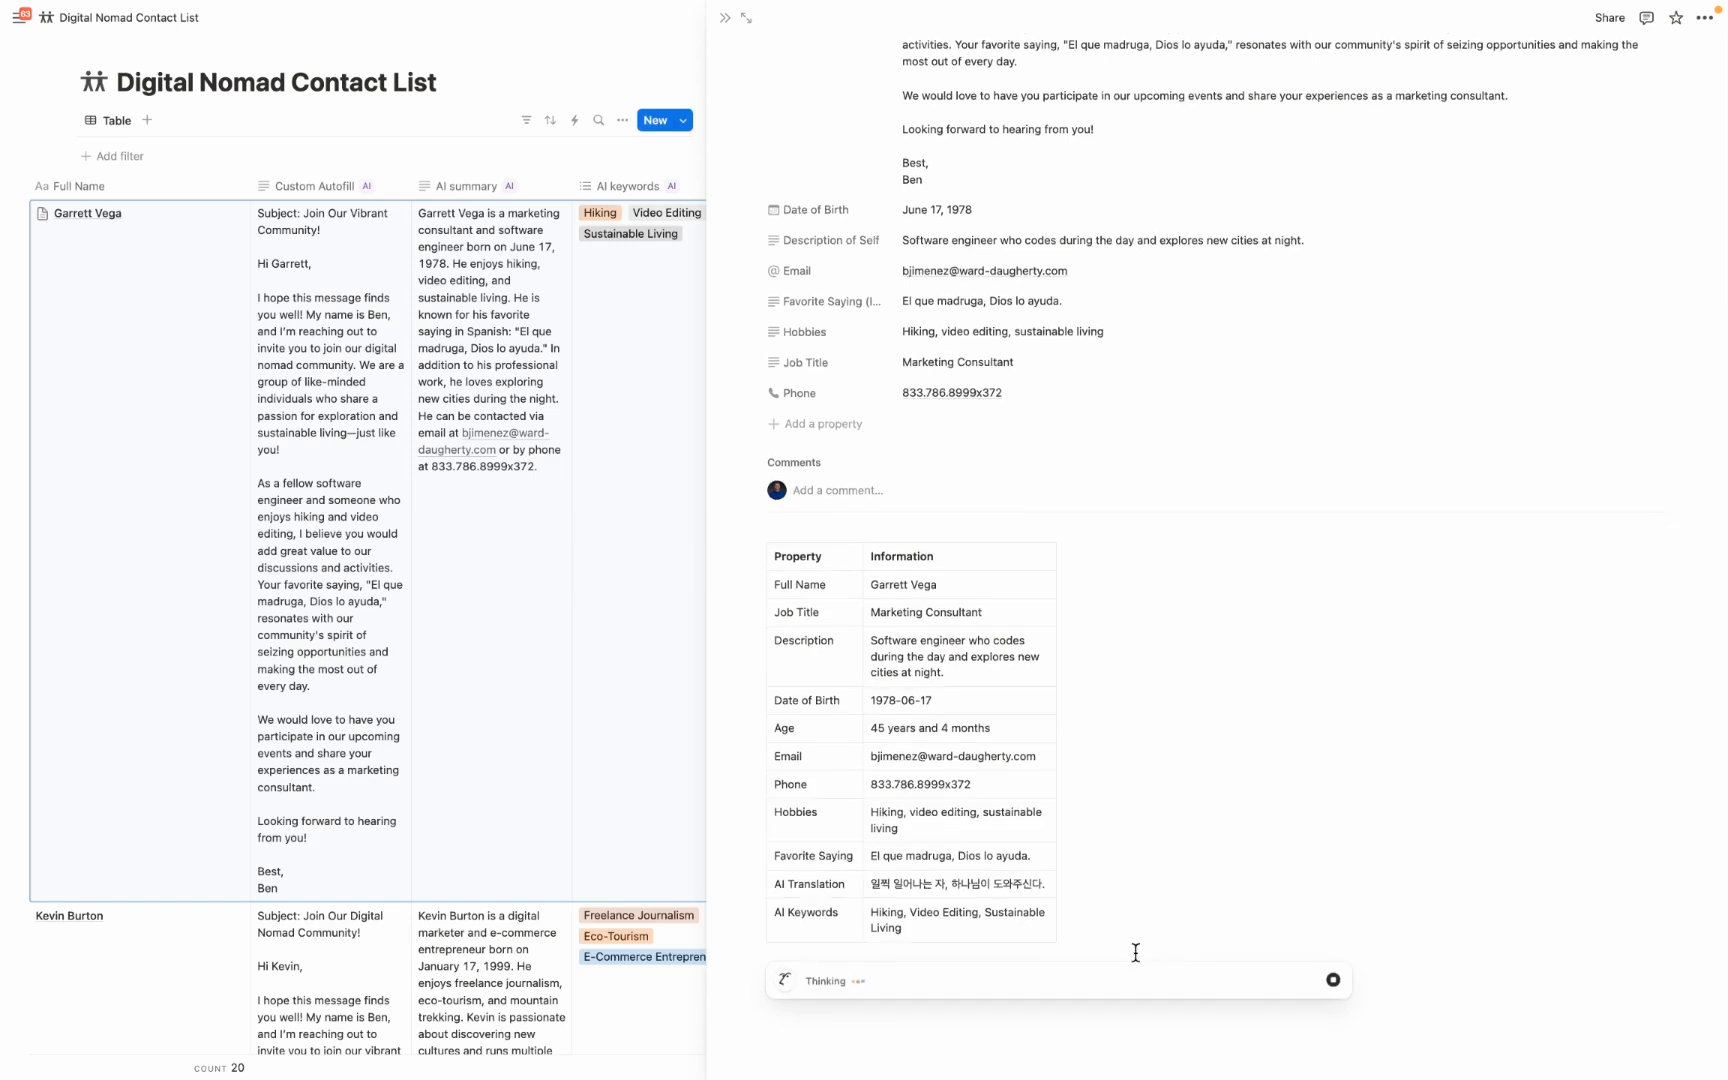
{"action": "scroll", "coordinate": [924, 598], "scroll_direction": "up", "scroll_amount": 10}
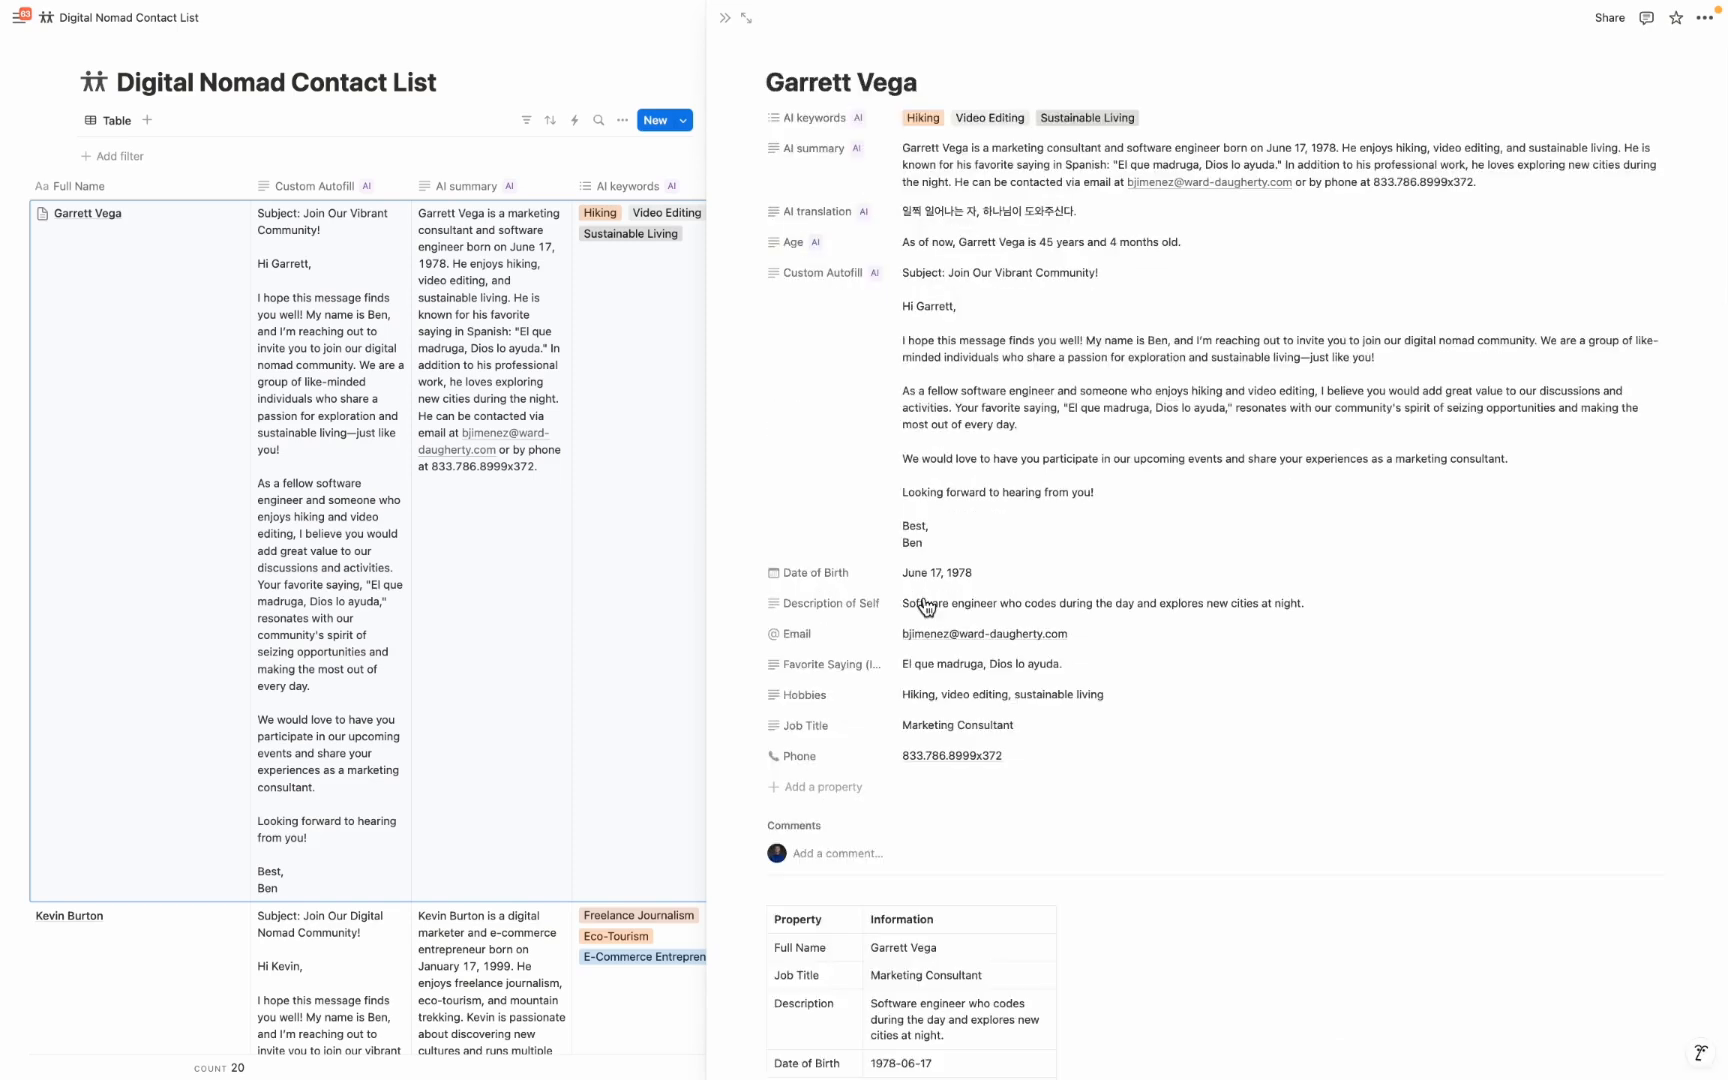